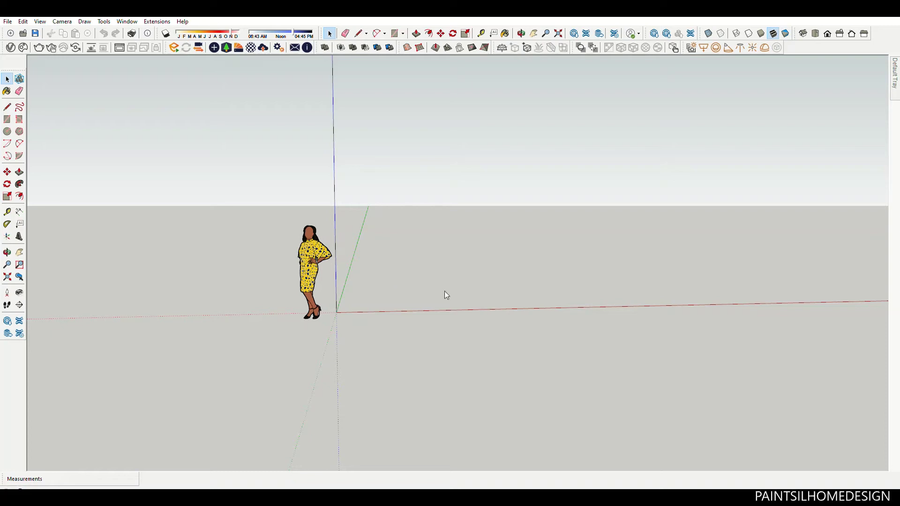
# - Draw a large floor rectangle from the origin and push/pull it into a 75-thick slab
pyautogui.scroll(-3, 359, 238)
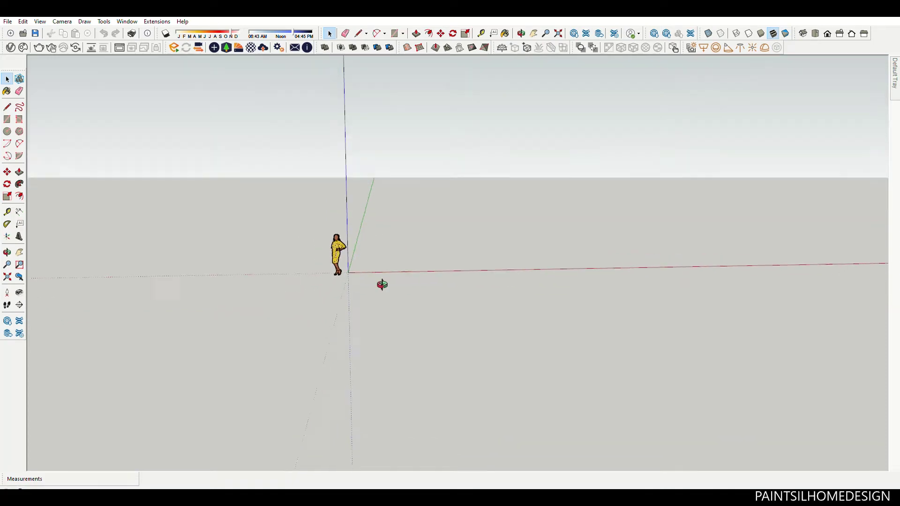
pyautogui.moveTo(379, 287); pyautogui.dragTo(467, 296, button='middle')
pyautogui.scroll(3, 342, 282)
pyautogui.press('r')
pyautogui.click(333, 283)
pyautogui.click(692, 175)
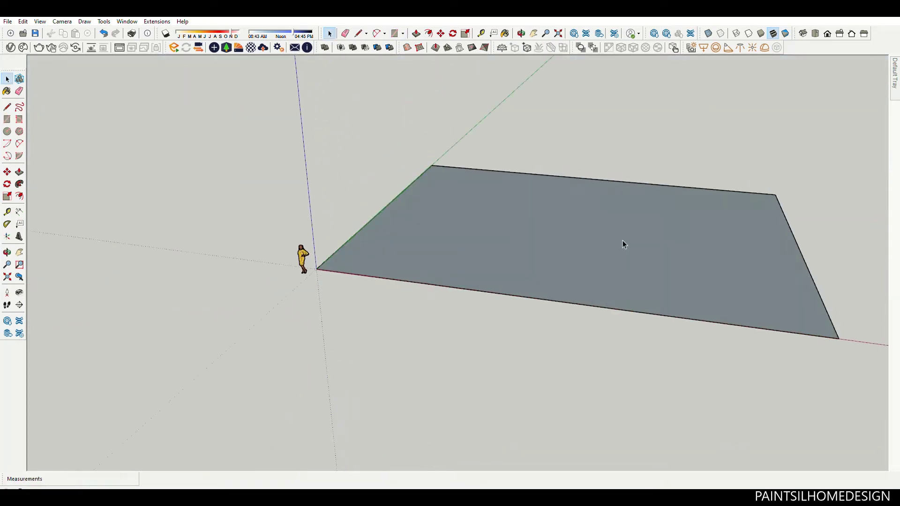
pyautogui.scroll(3, 623, 244)
pyautogui.press('p')
pyautogui.click(637, 248)
pyautogui.press('Return')
pyautogui.scroll(-2, 506, 291)
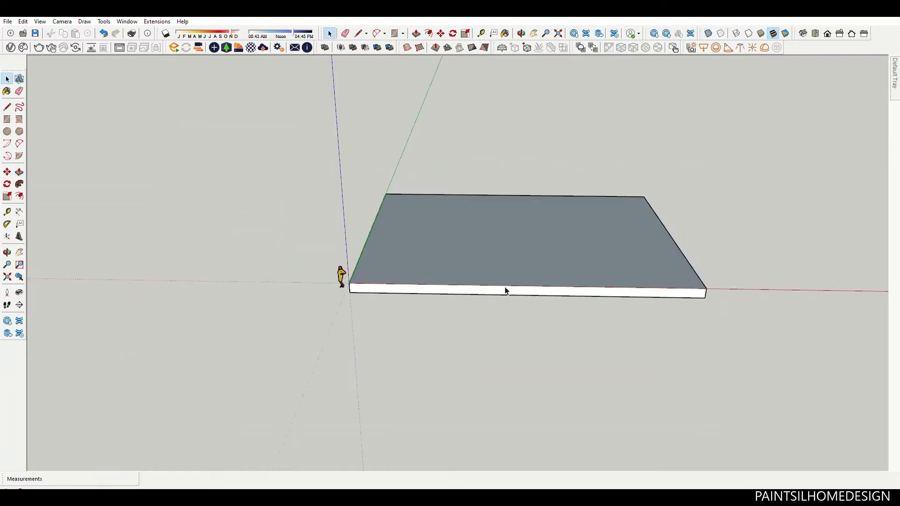
pyautogui.scroll(3, 514, 241)
# - Select the whole slab and make it a single group
pyautogui.press('space')
pyautogui.tripleClick(514, 238)
pyautogui.scroll(-2, 573, 367)
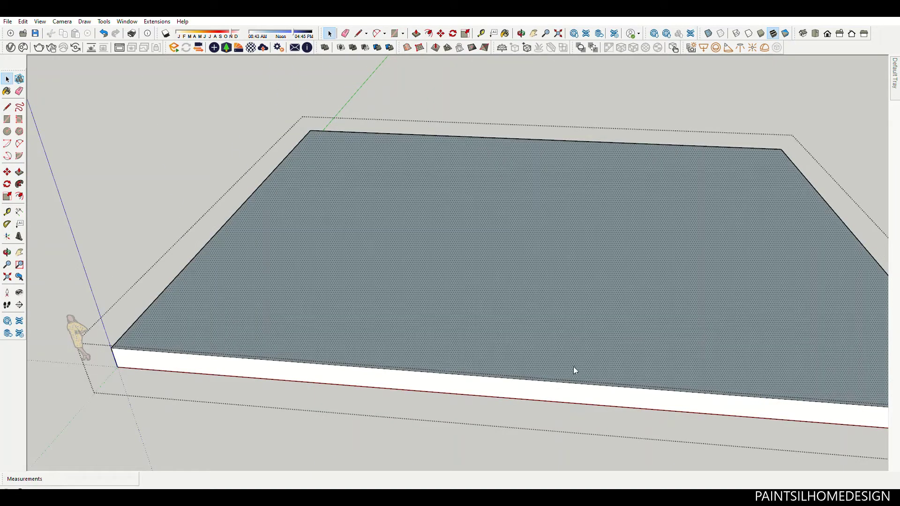
pyautogui.hotkey('ctrl', 't')
pyautogui.scroll(-3, 463, 226)
pyautogui.scroll(6, 457, 242)
pyautogui.scroll(2, 456, 246)
pyautogui.press('t')
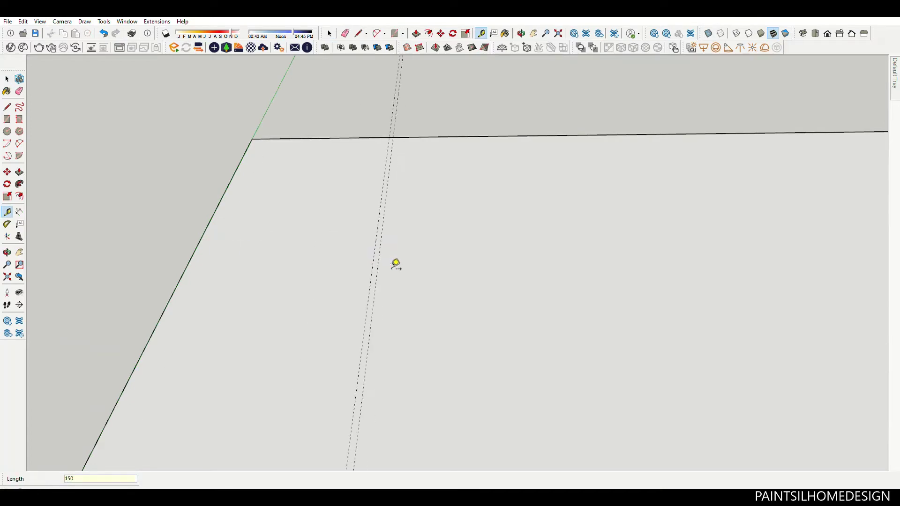
# - Add guide lines 150 mm in from the slab edges
pyautogui.click(375, 247)
pyautogui.scroll(-3, 375, 247)
pyautogui.scroll(1, 363, 361)
pyautogui.scroll(2, 378, 239)
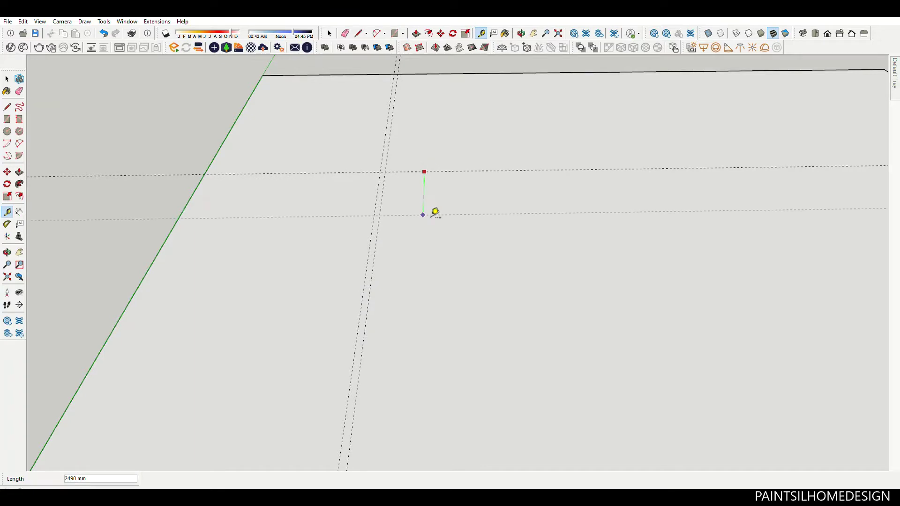
pyautogui.scroll(1, 378, 187)
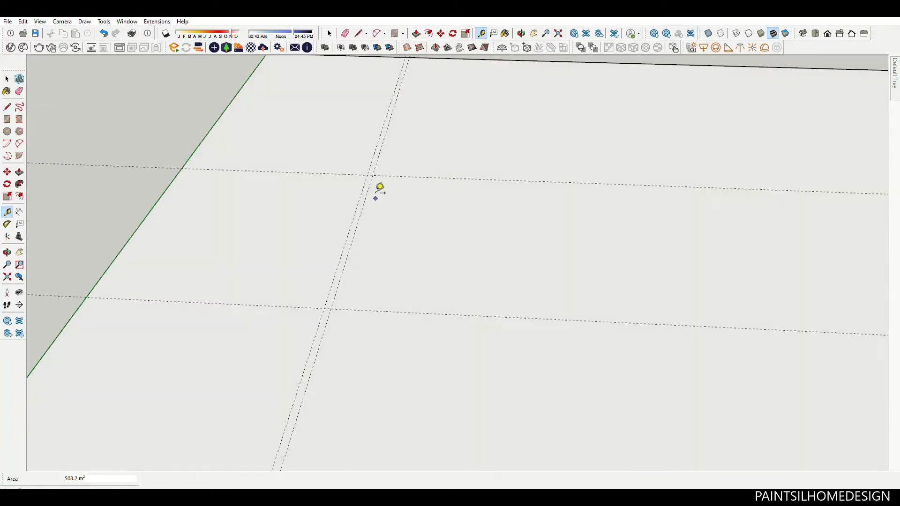
pyautogui.scroll(2, 406, 166)
pyautogui.scroll(-2, 412, 149)
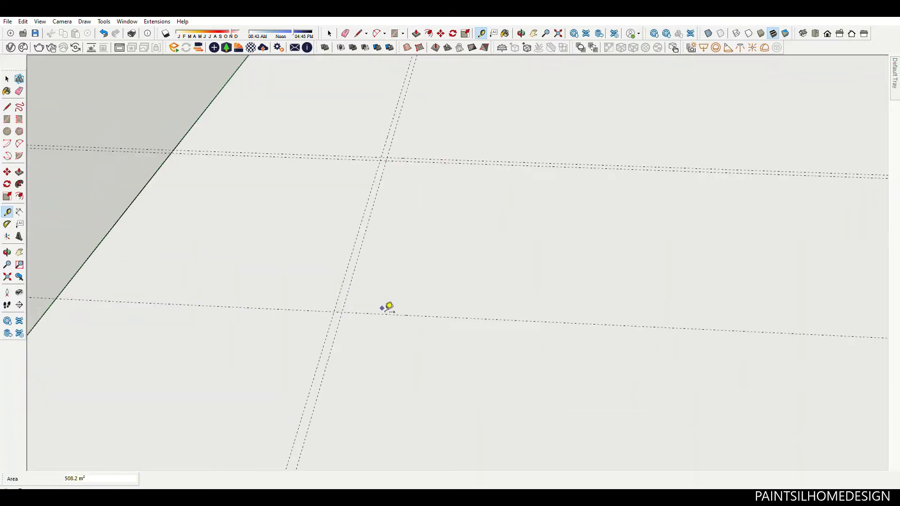
pyautogui.write('150')
pyautogui.press('Return')
pyautogui.scroll(1, 352, 308)
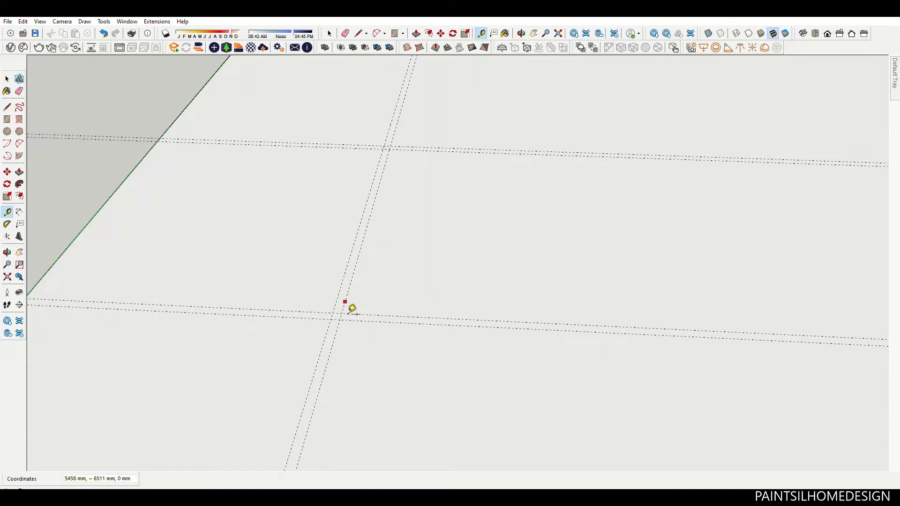
# - Draw a long narrow rectangle from the guide intersection and start raising it to 315
pyautogui.click(341, 321)
pyautogui.scroll(1, 387, 141)
pyautogui.click(393, 146)
pyautogui.scroll(2, 392, 146)
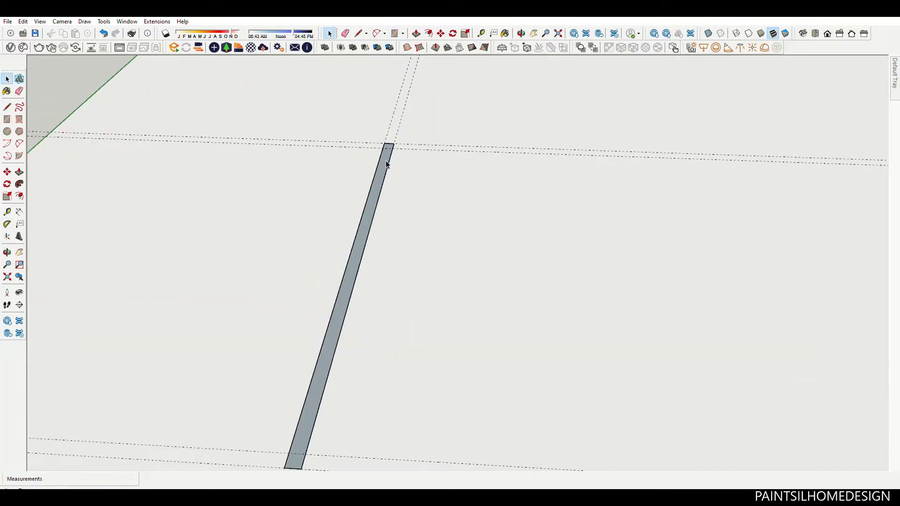
pyautogui.press('space')
pyautogui.click(387, 164)
pyautogui.press('p')
pyautogui.click(384, 186)
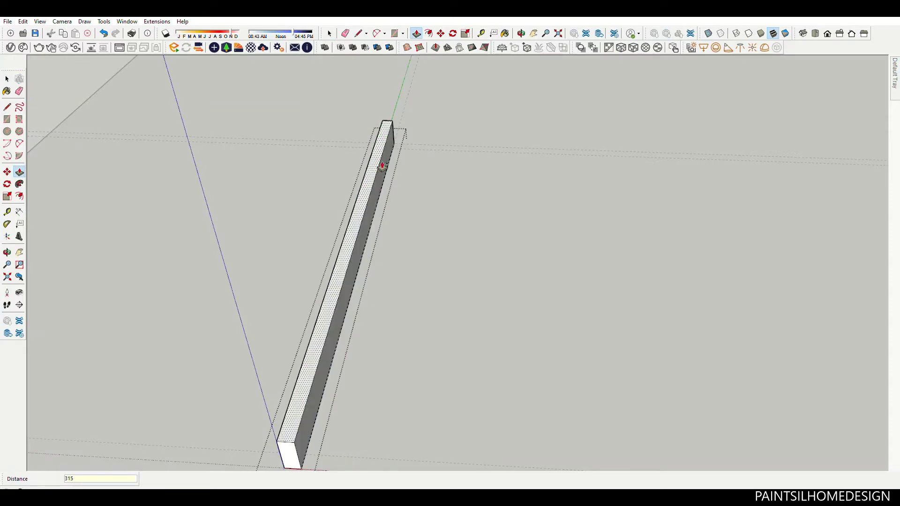
# - Finish raising the board into a thin wall panel and erase stray edges
pyautogui.click(382, 166)
pyautogui.scroll(-3, 342, 195)
pyautogui.scroll(-3, 341, 271)
pyautogui.scroll(5, 338, 280)
pyautogui.press('e')
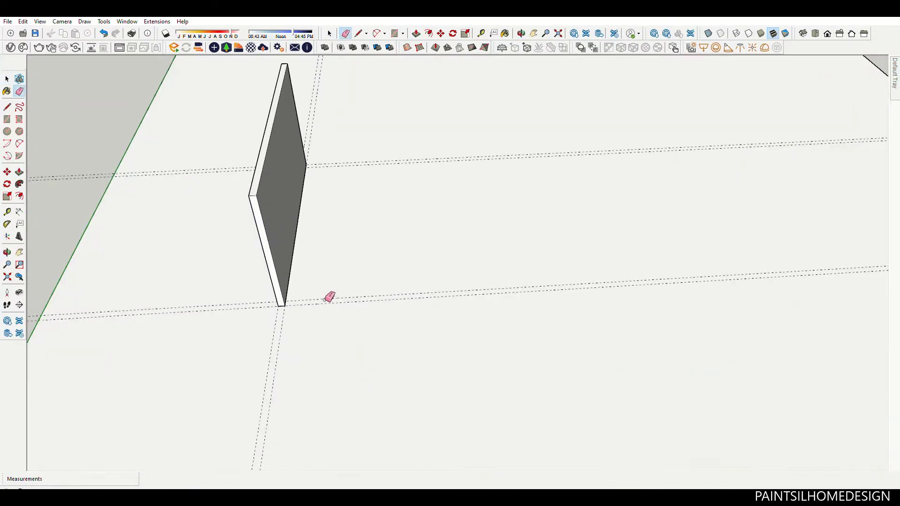
pyautogui.scroll(-3, 341, 150)
# - Copy the wall panel and rotate the copy to run perpendicular
pyautogui.press('space')
pyautogui.click(322, 156)
pyautogui.scroll(5, 347, 189)
pyautogui.press('m')
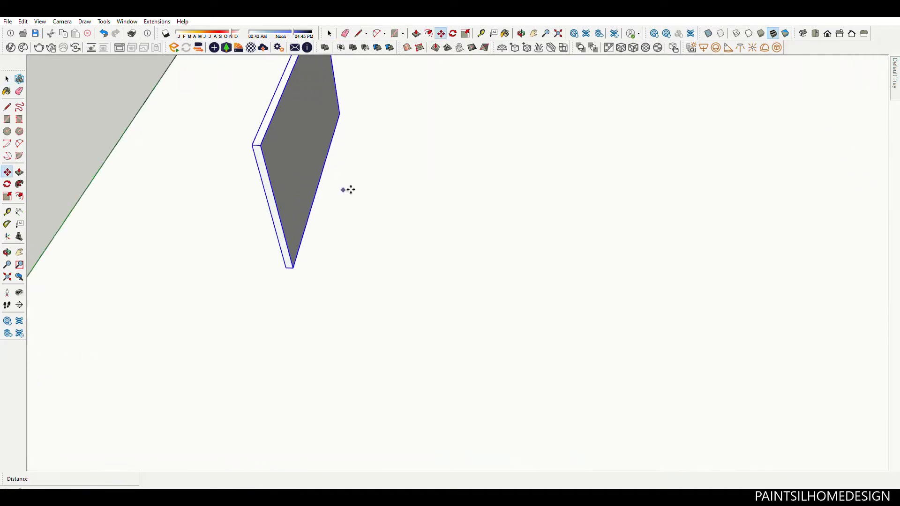
pyautogui.keyDown('ctrl'); pyautogui.click(343, 191); pyautogui.keyUp('ctrl')
pyautogui.press('q')
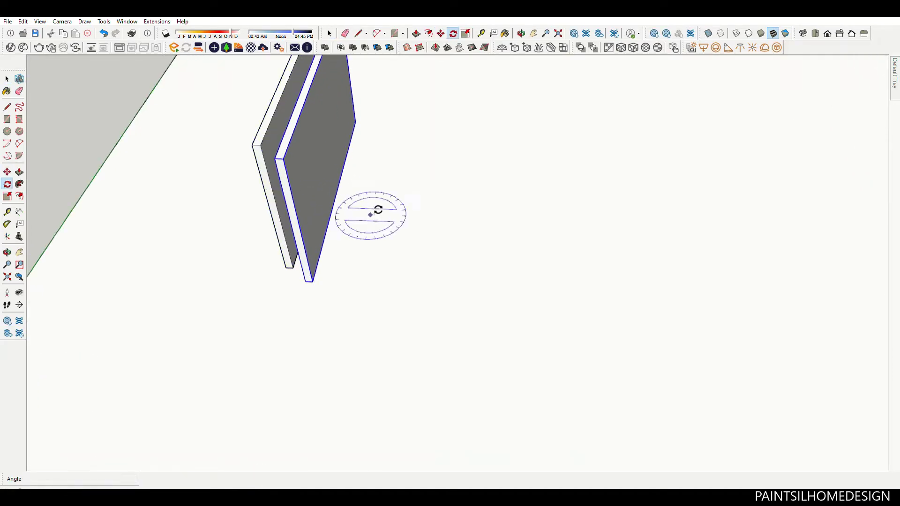
pyautogui.click(371, 207)
pyautogui.click(368, 224)
pyautogui.click(382, 219)
pyautogui.scroll(-5, 466, 247)
pyautogui.scroll(5, 424, 297)
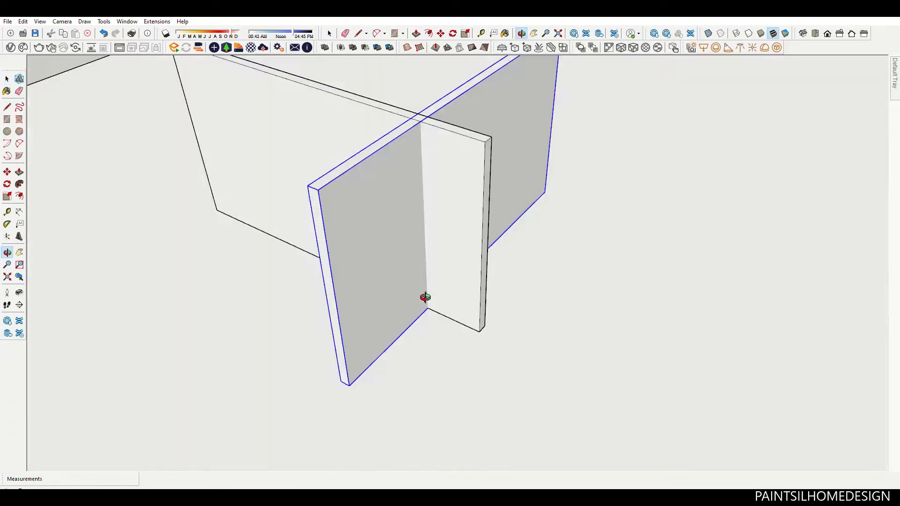
# - Move the rotated panel to meet the first panel's end
pyautogui.moveTo(423, 297); pyautogui.dragTo(452, 388, button='middle')
pyautogui.press('m')
pyautogui.click(453, 388)
pyautogui.click(161, 275)
pyautogui.scroll(-5, 462, 337)
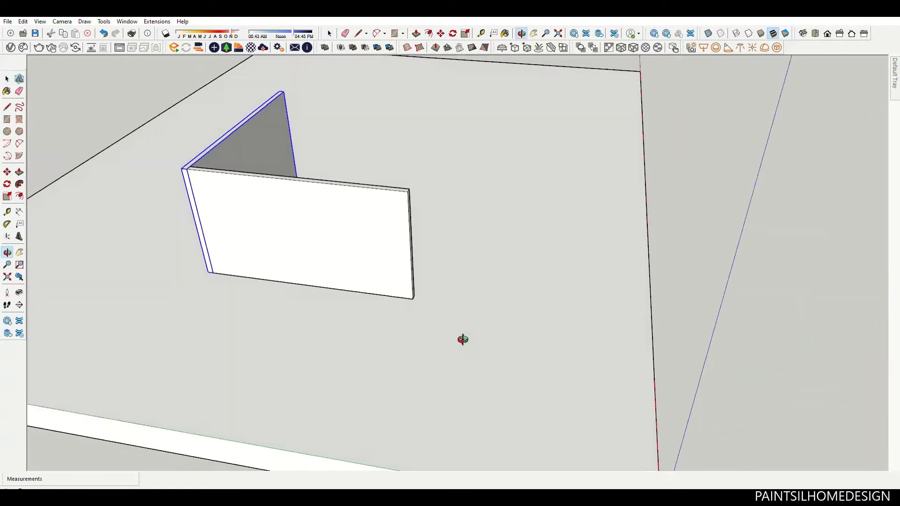
pyautogui.moveTo(462, 338); pyautogui.dragTo(437, 175, button='middle')
pyautogui.scroll(5, 438, 175)
# - Place a guide from the wall corner across the panels
pyautogui.press('t')
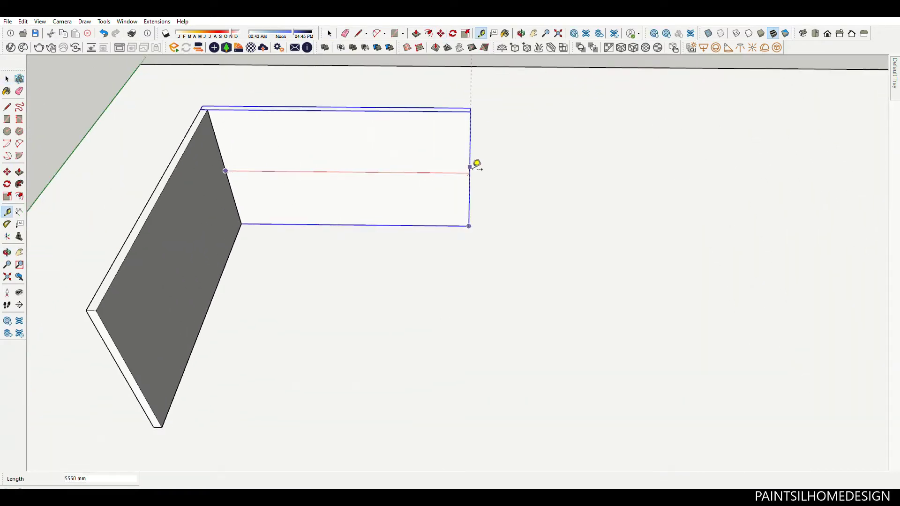
pyautogui.scroll(-3, 470, 166)
pyautogui.press('space')
pyautogui.moveTo(332, 206)
pyautogui.mouseDown(button='middle')
pyautogui.moveTo(327, 197)
pyautogui.moveTo(215, 203)
pyautogui.mouseUp(button='middle')
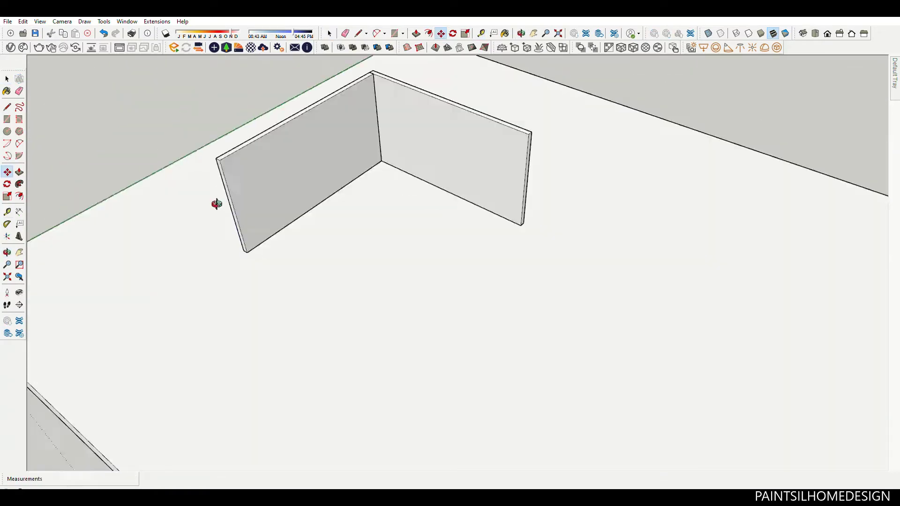
pyautogui.scroll(5, 498, 211)
pyautogui.scroll(-5, 396, 206)
pyautogui.scroll(4, 403, 229)
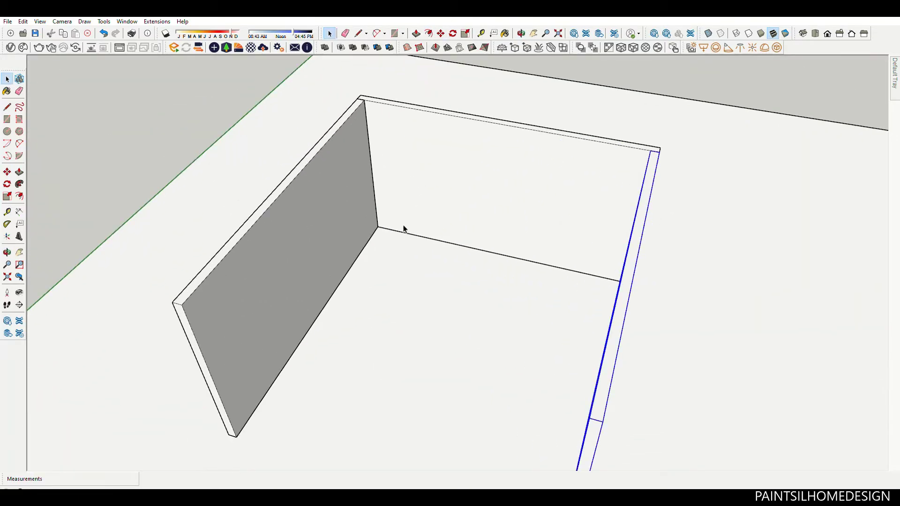
pyautogui.press('t')
pyautogui.click(340, 198)
pyautogui.click(613, 188)
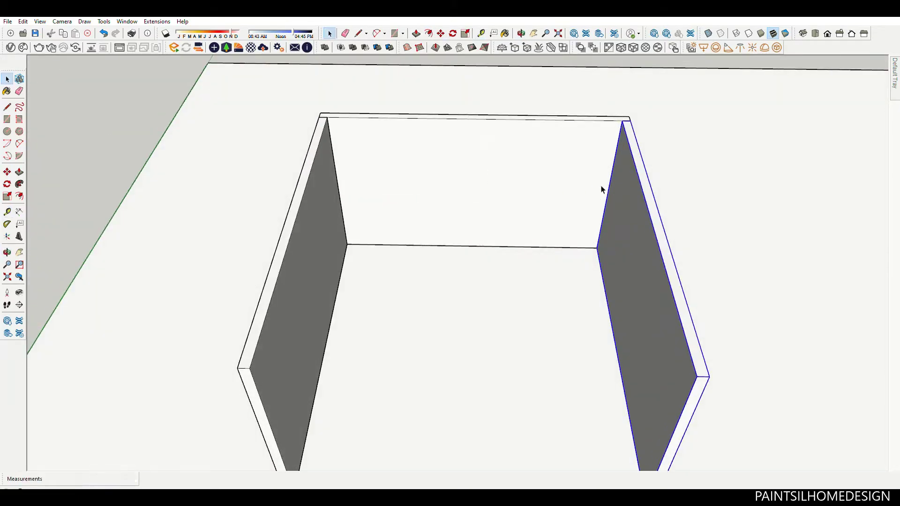
pyautogui.scroll(-5, 604, 190)
# - Place the last wall copy to close the four-walled box
pyautogui.press('m')
pyautogui.click(341, 391)
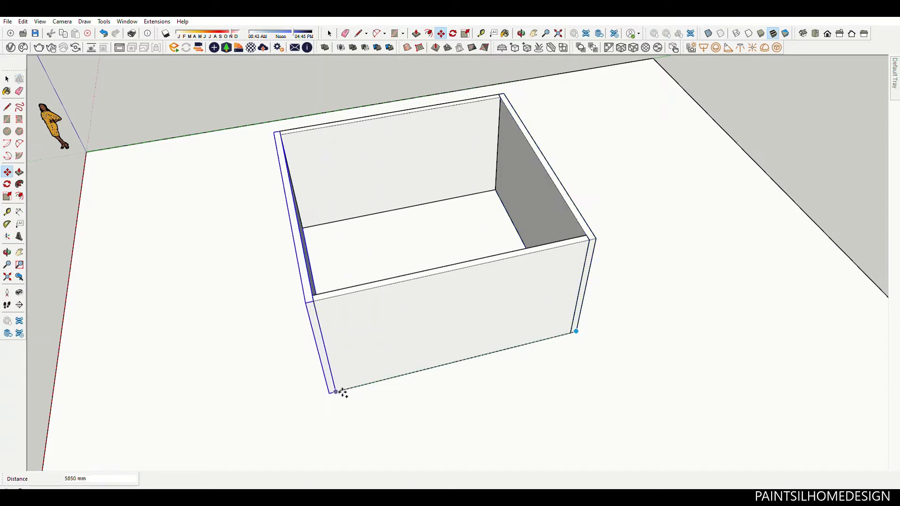
pyautogui.press('space')
pyautogui.moveTo(341, 392); pyautogui.dragTo(511, 234, button='middle')
pyautogui.scroll(5, 467, 155)
# - Add a guide line across the box interior
pyautogui.click(250, 170)
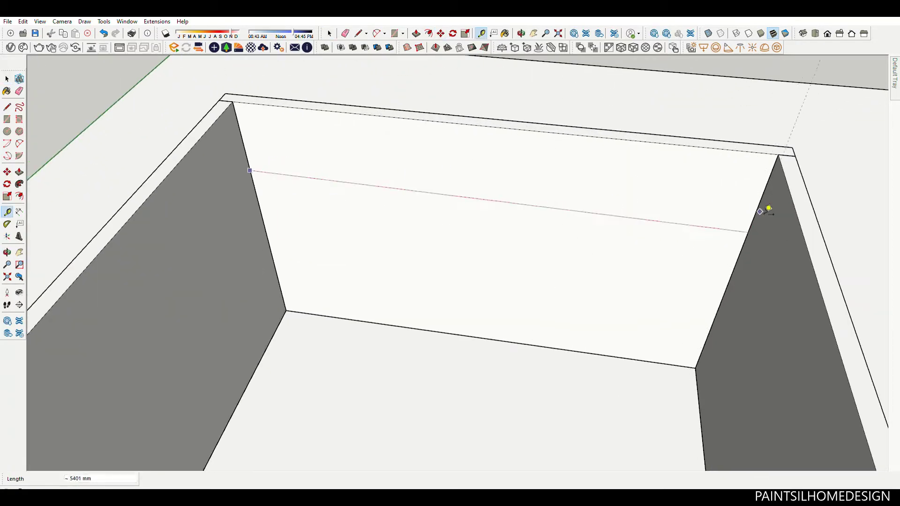
pyautogui.click(759, 204)
pyautogui.scroll(-5, 412, 221)
pyautogui.scroll(5, 494, 301)
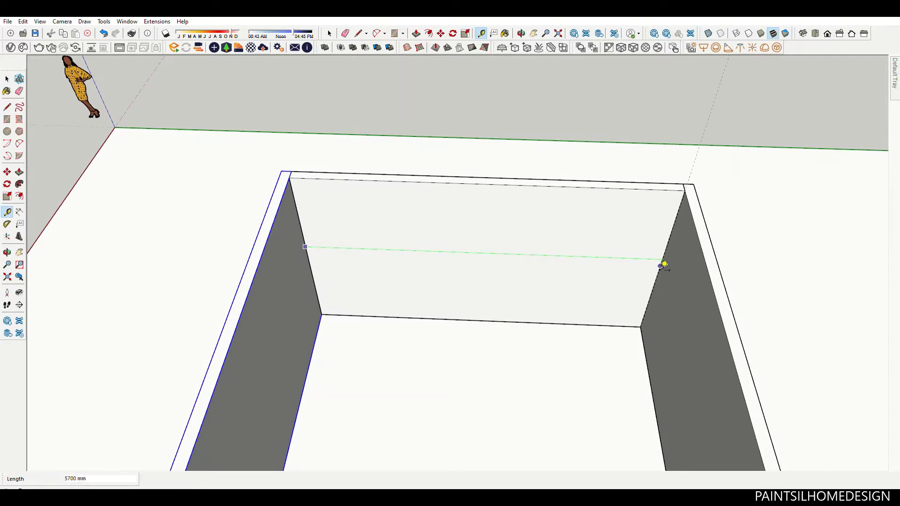
pyautogui.press('space')
pyautogui.scroll(-5, 526, 237)
pyautogui.moveTo(526, 237)
pyautogui.mouseDown(button='middle')
pyautogui.moveTo(536, 203)
pyautogui.moveTo(421, 162)
pyautogui.mouseUp(button='middle')
pyautogui.scroll(5, 536, 203)
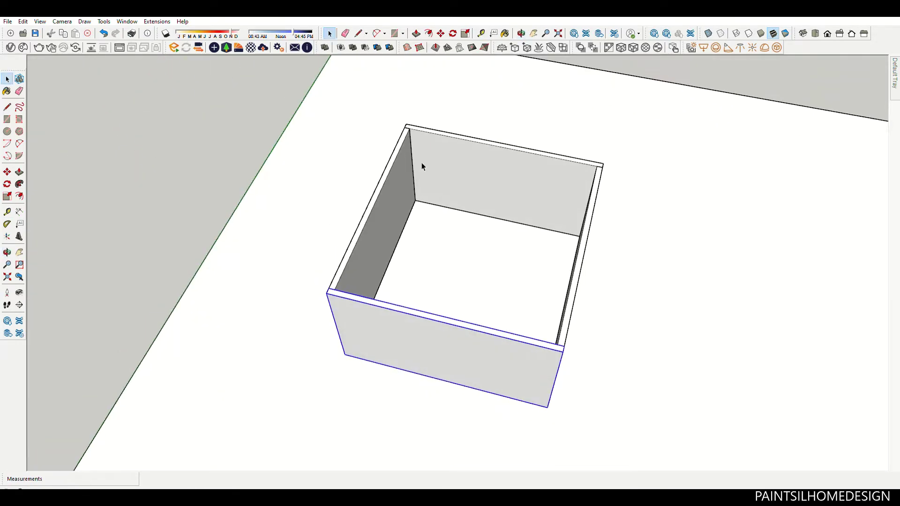
# - Draw a rectangle over the box top and push it slightly down inside the walls
pyautogui.click(561, 344)
pyautogui.press('space')
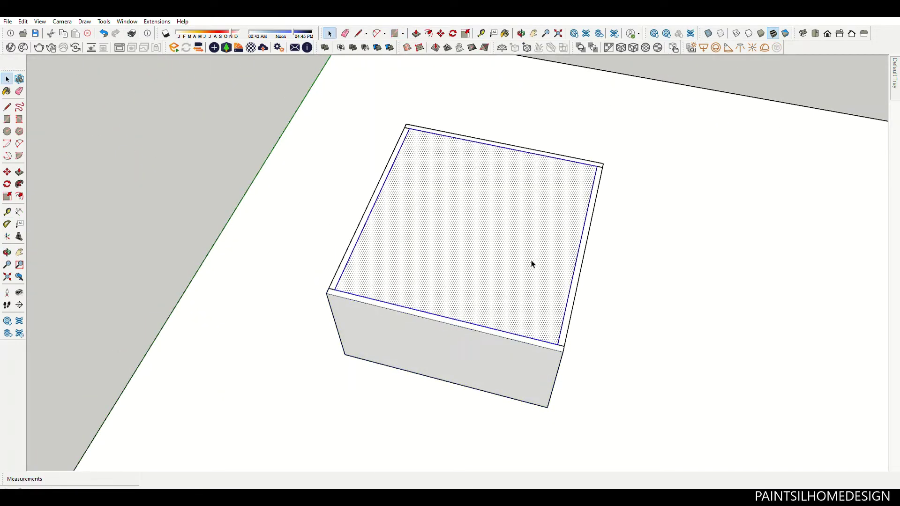
pyautogui.moveTo(531, 262); pyautogui.dragTo(482, 225, button='middle')
pyautogui.moveTo(511, 306)
pyautogui.mouseDown(button='middle')
pyautogui.moveTo(530, 227)
pyautogui.moveTo(450, 306)
pyautogui.mouseUp(button='middle')
pyautogui.press('p')
pyautogui.click(535, 235)
pyautogui.click(535, 237)
pyautogui.press('space')
pyautogui.scroll(-3, 536, 238)
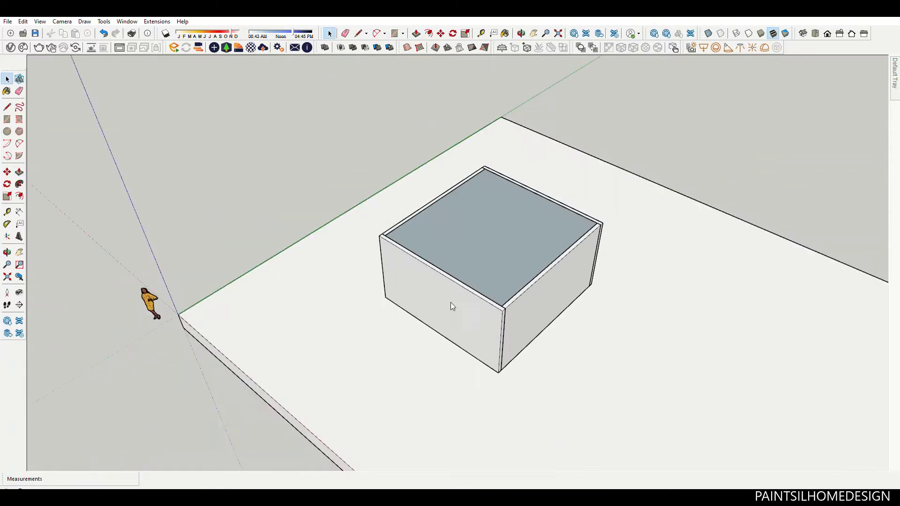
# - Offset the ceiling's underside face 150 mm to create an inset border
pyautogui.moveTo(482, 127); pyautogui.dragTo(653, 155, button='middle')
pyautogui.scroll(3, 567, 184)
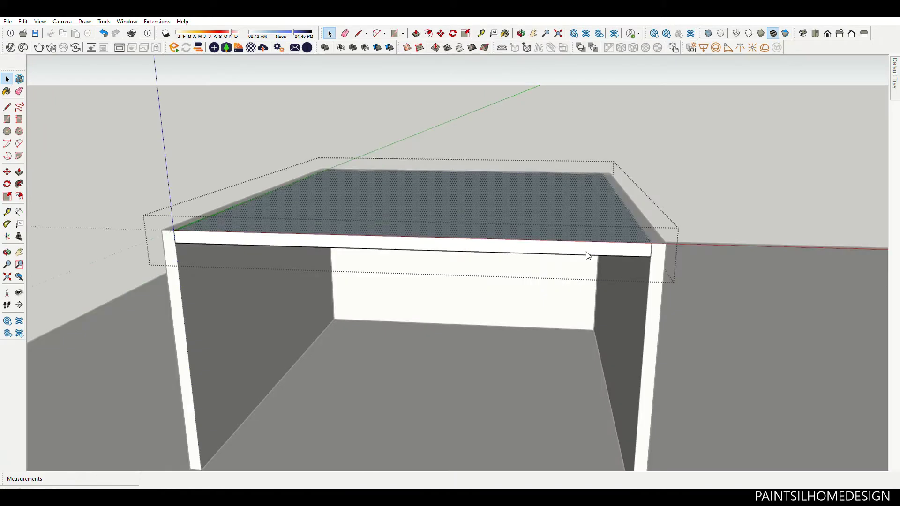
pyautogui.click(544, 192)
pyautogui.moveTo(544, 192); pyautogui.dragTo(556, 144, button='middle')
pyautogui.scroll(2, 582, 197)
pyautogui.scroll(3, 623, 209)
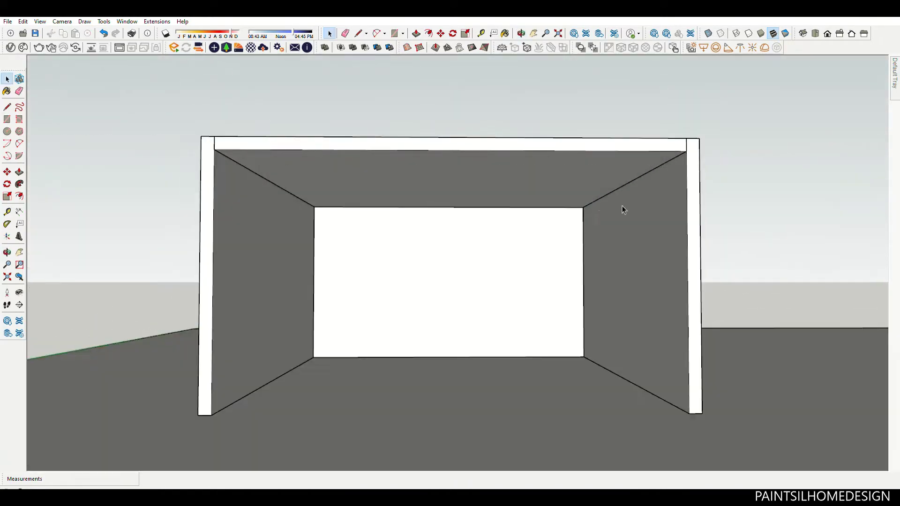
pyautogui.click(586, 185)
pyautogui.press('f')
pyautogui.click(636, 187)
pyautogui.write('150')
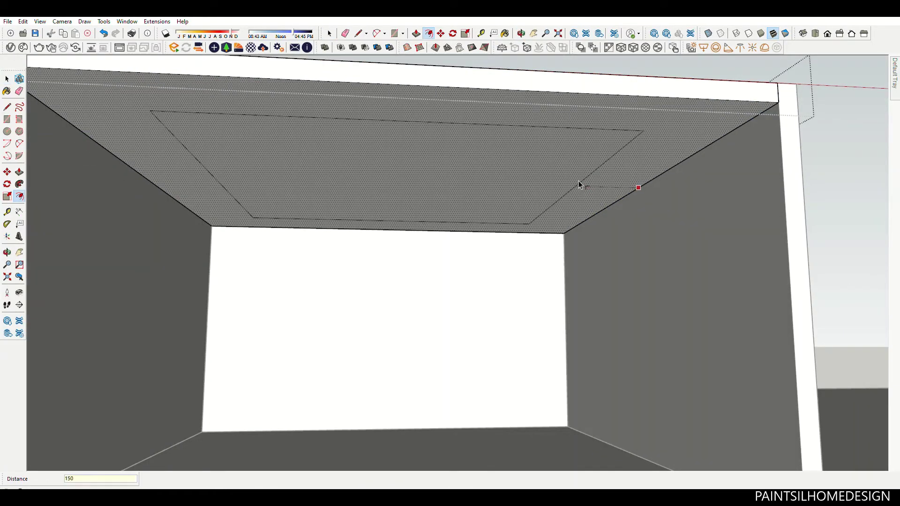
pyautogui.press('Return')
pyautogui.press('space')
# - Check the ceiling corners with the Line tool, cancel, and zoom out to the room frame
pyautogui.scroll(1, 536, 231)
pyautogui.scroll(3, 554, 237)
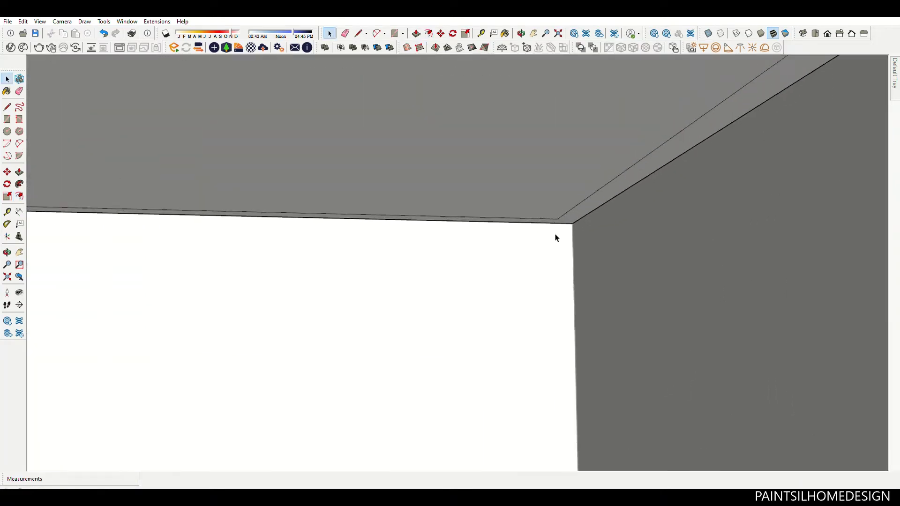
pyautogui.scroll(2, 563, 237)
pyautogui.press('l')
pyautogui.scroll(4, 583, 304)
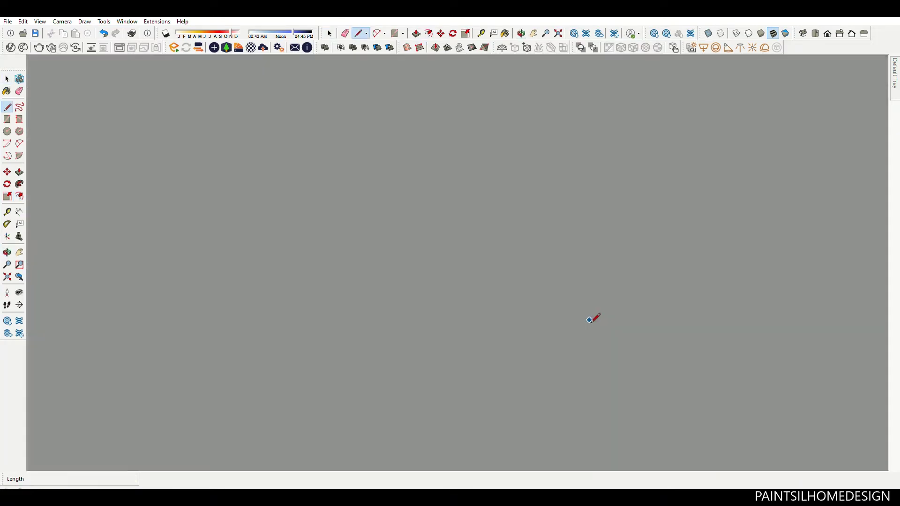
pyautogui.scroll(-4, 556, 263)
pyautogui.keyDown('shift'); pyautogui.moveTo(431, 298); pyautogui.dragTo(286, 203, button='middle'); pyautogui.keyUp('shift')
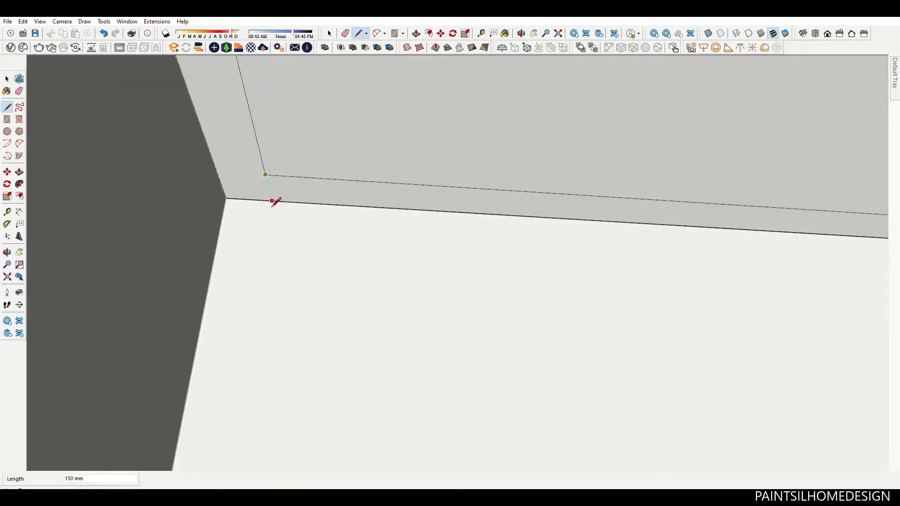
pyautogui.press('space')
pyautogui.scroll(-3, 412, 253)
pyautogui.scroll(-3, 464, 306)
# - Orbit under the ceiling to bring the narrow perimeter strip's underside into view
pyautogui.scroll(-2, 609, 267)
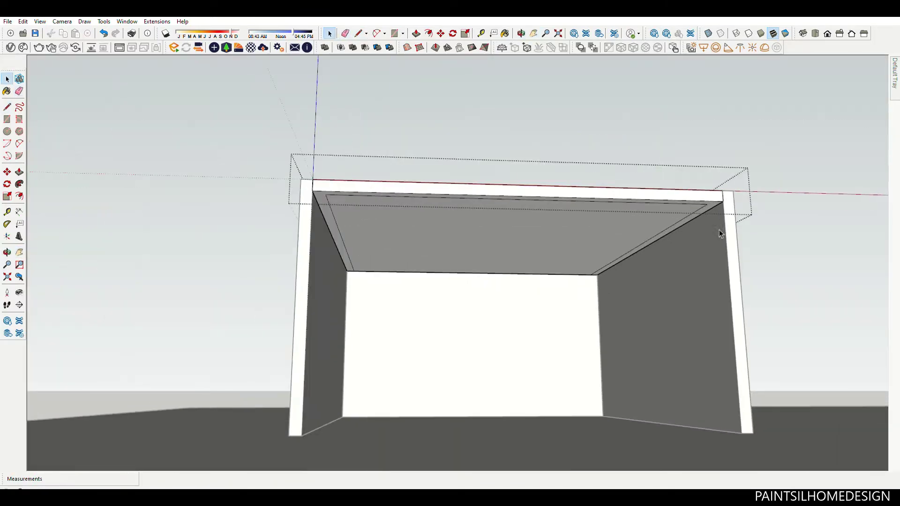
pyautogui.scroll(3, 719, 230)
pyautogui.press('l')
pyautogui.scroll(2, 723, 195)
pyautogui.scroll(1, 709, 185)
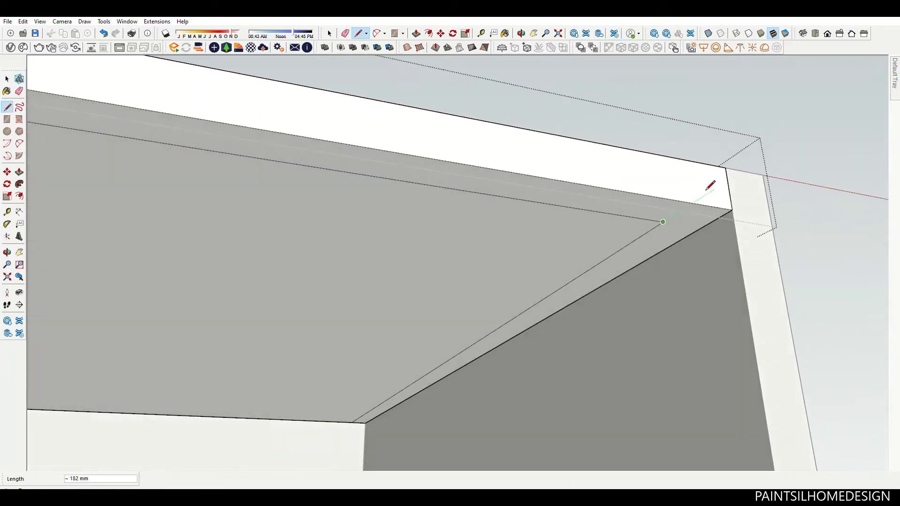
pyautogui.press('space')
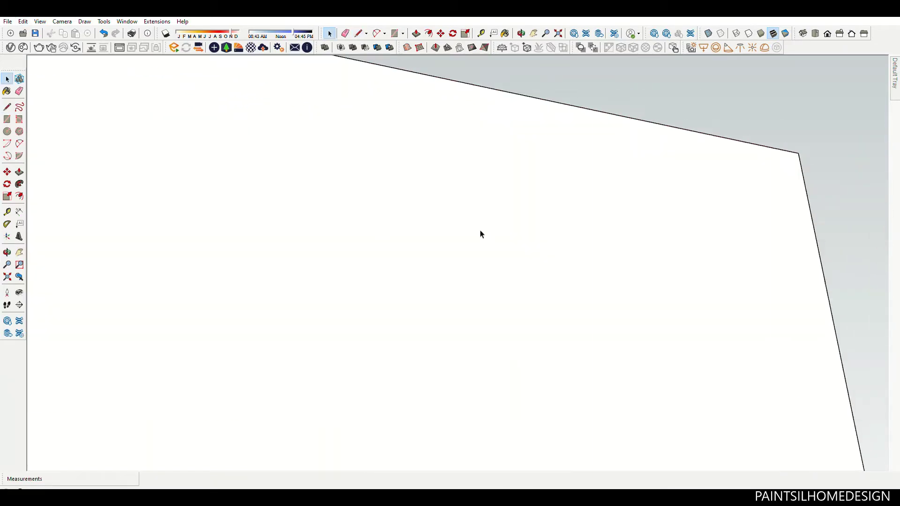
pyautogui.moveTo(178, 168); pyautogui.dragTo(562, 342, button='middle')
pyautogui.click(608, 295)
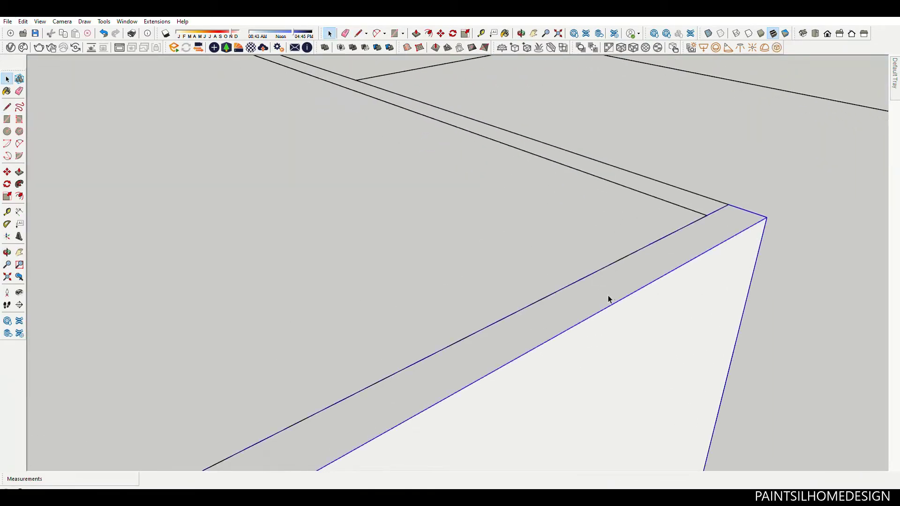
pyautogui.moveTo(608, 295); pyautogui.dragTo(715, 275, button='middle')
pyautogui.press('m')
pyautogui.press('space')
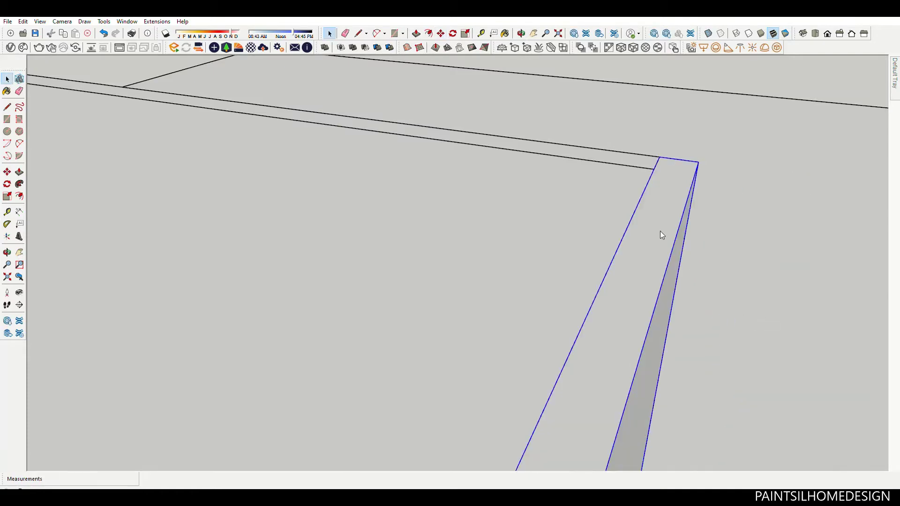
pyautogui.moveTo(640, 271)
pyautogui.mouseDown(button='middle')
pyautogui.moveTo(572, 156)
pyautogui.moveTo(617, 216)
pyautogui.mouseUp(button='middle')
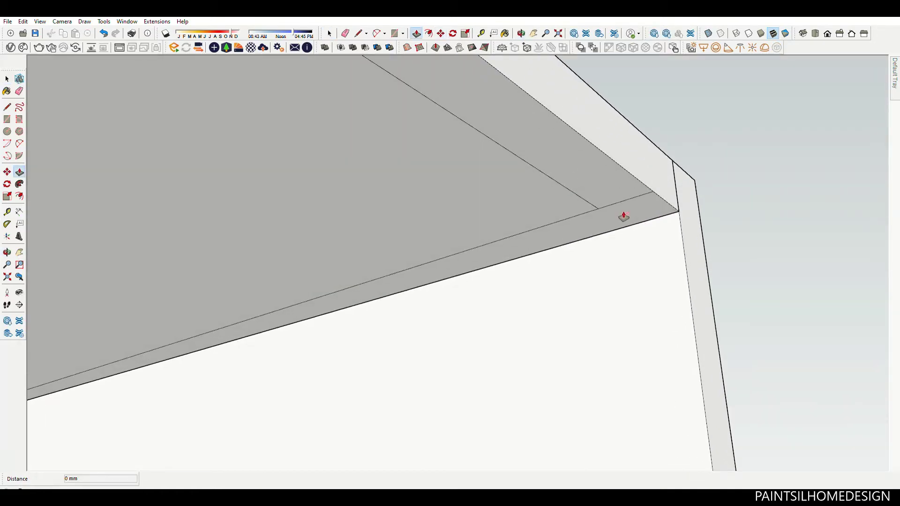
# - Push the ceiling perimeter strip 7 mm upward, then orbit back out to the whole structure
pyautogui.press('p')
pyautogui.click(619, 213)
pyautogui.write('7')
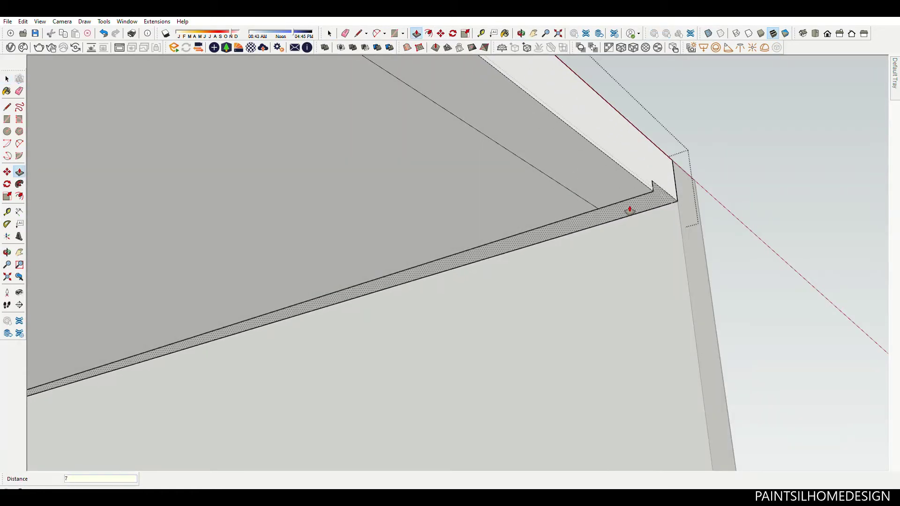
pyautogui.press('Return')
pyautogui.press('space')
pyautogui.moveTo(629, 210); pyautogui.dragTo(657, 234, button='middle')
pyautogui.scroll(-3, 657, 234)
pyautogui.scroll(-2, 665, 234)
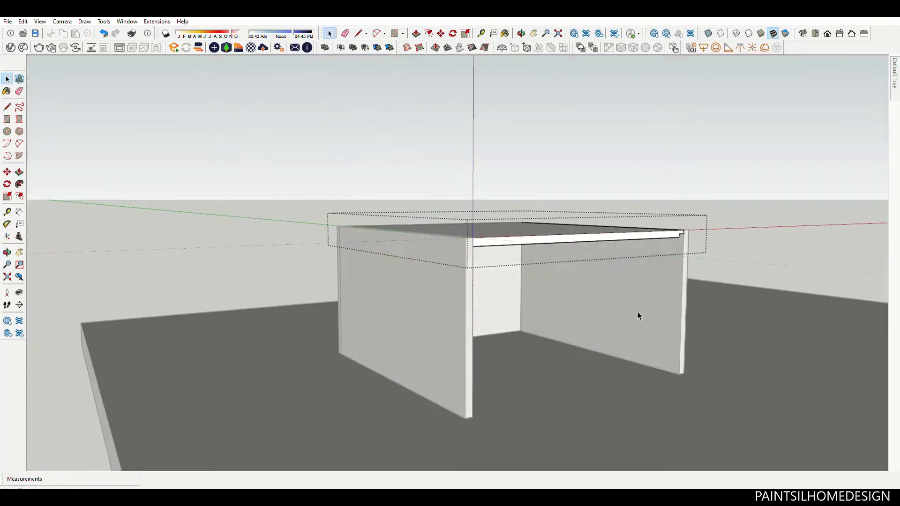
pyautogui.scroll(3, 637, 315)
pyautogui.scroll(1, 616, 305)
pyautogui.press('t')
pyautogui.scroll(4, 623, 308)
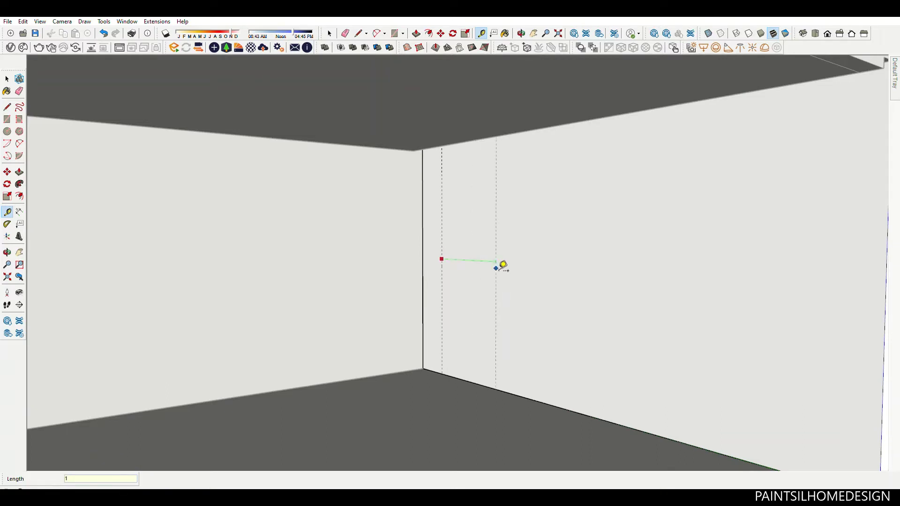
# - Place guides 150 mm and then 900 mm from the back wall's left corner
pyautogui.scroll(-2, 474, 281)
pyautogui.scroll(3, 494, 305)
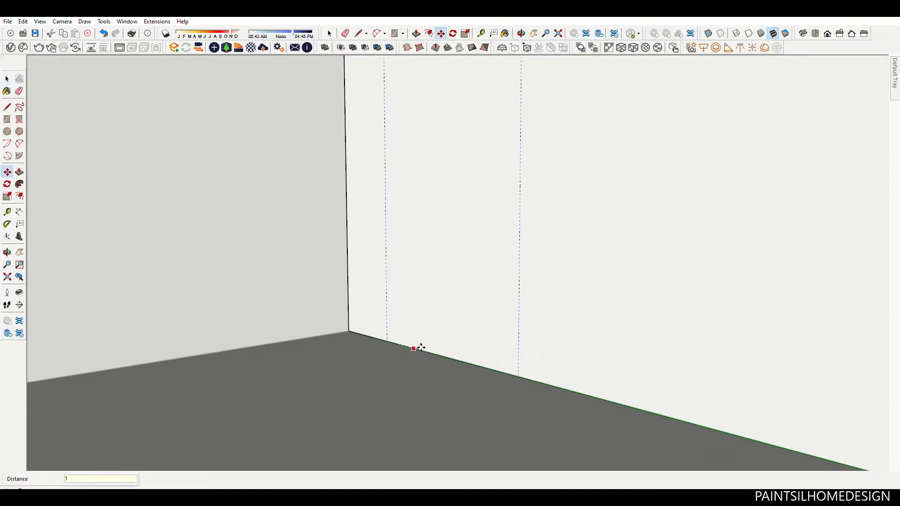
pyautogui.scroll(-2, 445, 351)
pyautogui.scroll(2, 479, 361)
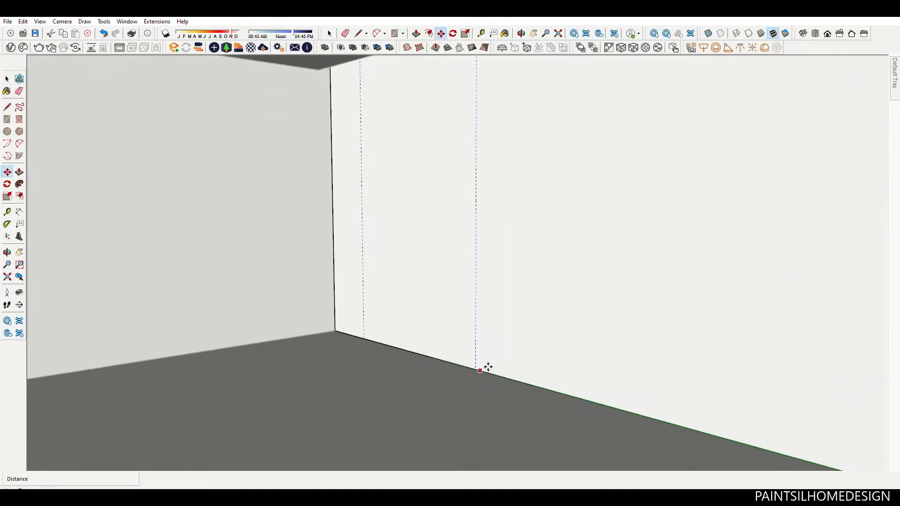
pyautogui.press('Return')
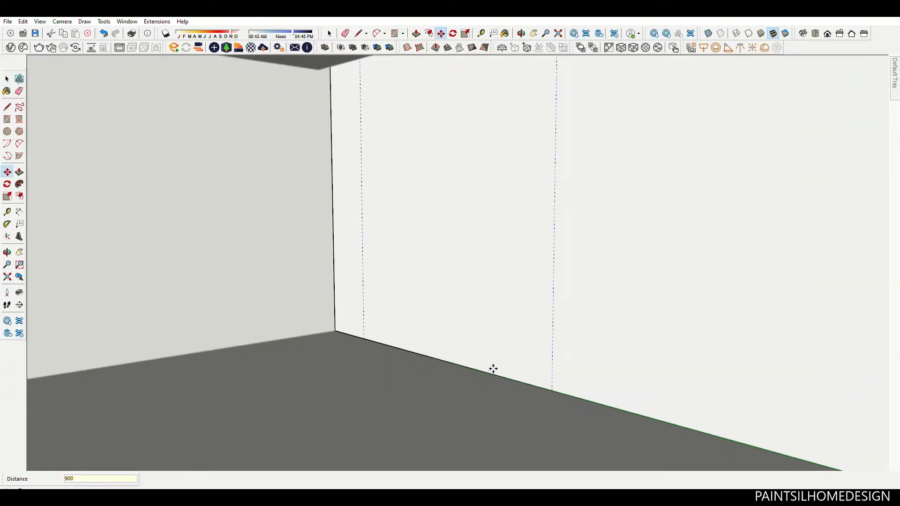
pyautogui.scroll(-2, 493, 369)
pyautogui.scroll(2, 508, 265)
pyautogui.press('space')
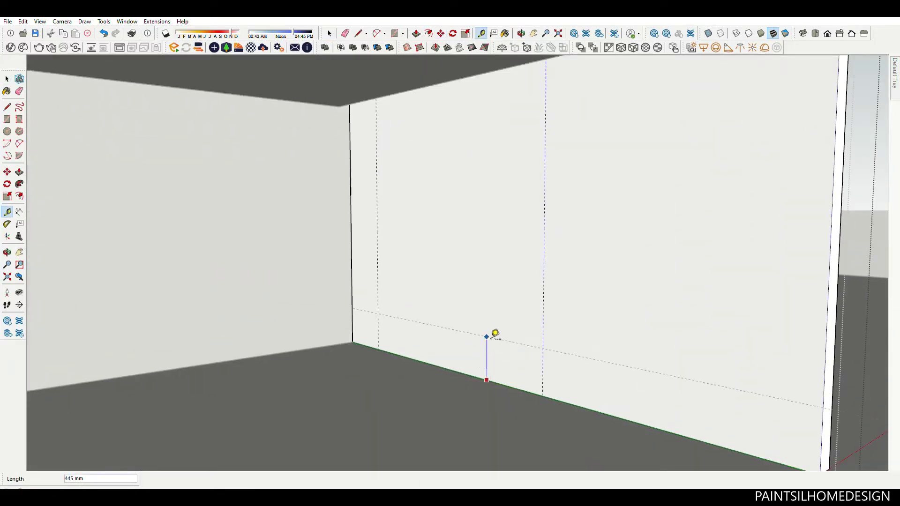
pyautogui.press('space')
pyautogui.scroll(-2, 483, 352)
pyautogui.scroll(2, 507, 280)
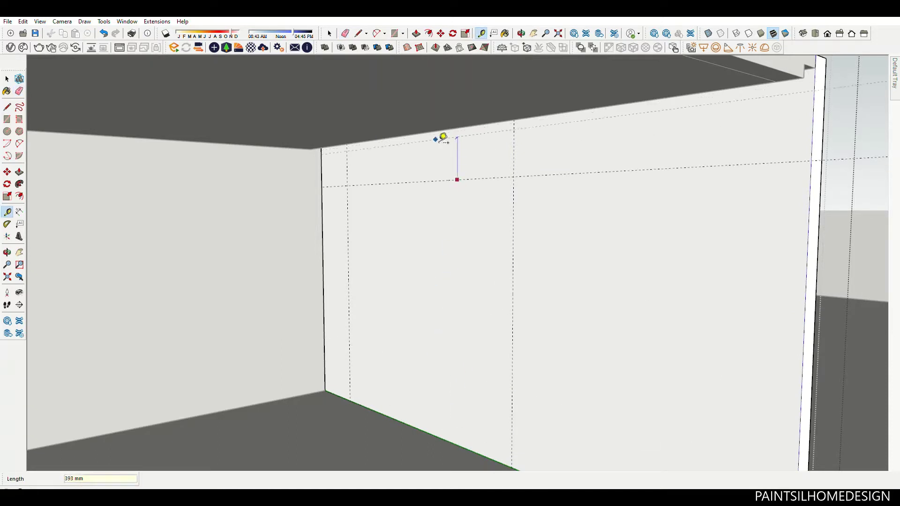
# - Move the horizontal guide and draw the door rectangle from the guide intersection
pyautogui.press('m')
pyautogui.scroll(1, 509, 175)
pyautogui.scroll(1, 514, 176)
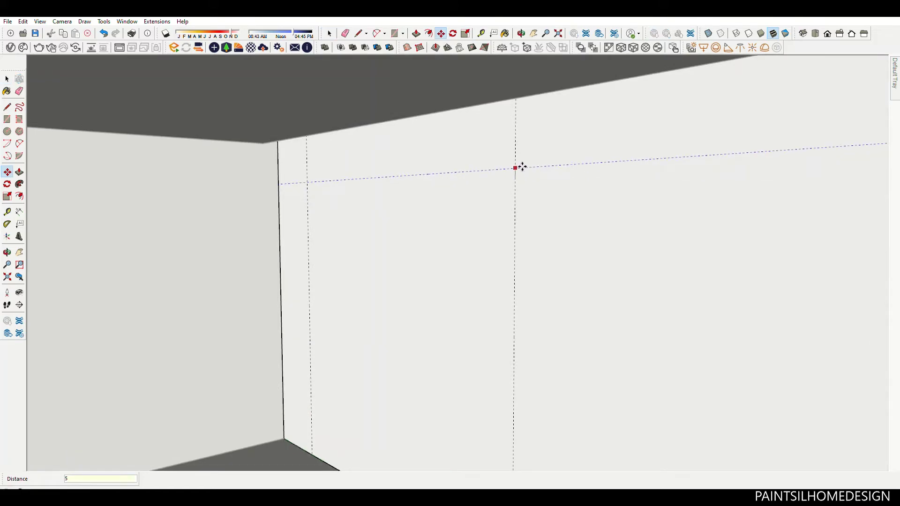
pyautogui.press('r')
pyautogui.click(307, 182)
pyautogui.scroll(-2, 464, 396)
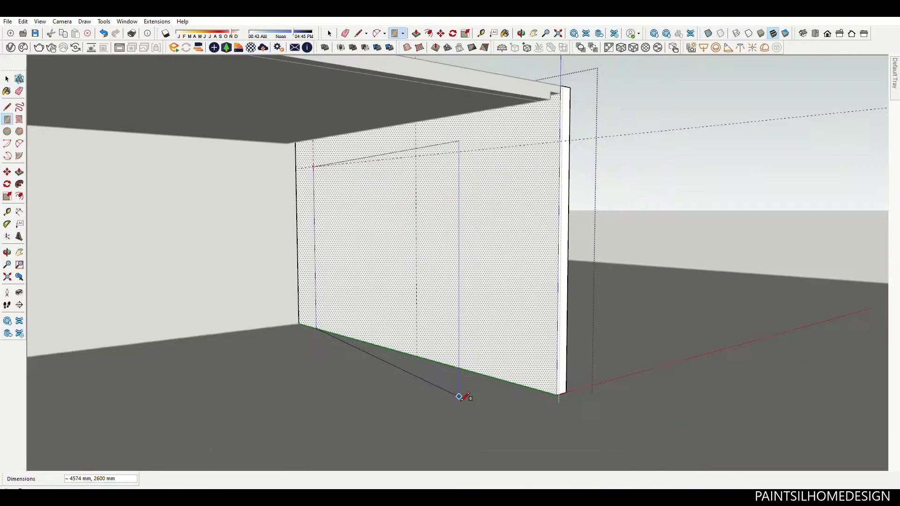
pyautogui.click(416, 357)
pyautogui.press('e')
pyautogui.scroll(2, 375, 141)
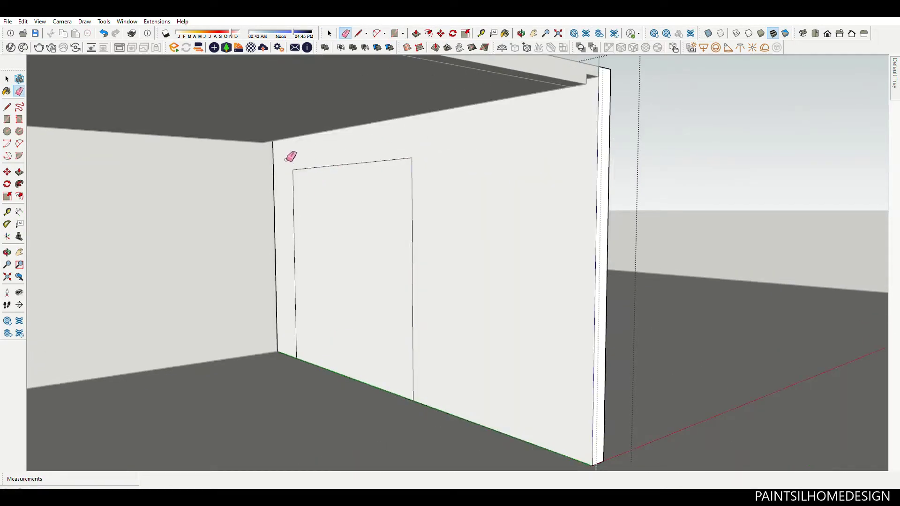
# - Push/Pull the door rectangle through the back wall to open the doorway
pyautogui.press('p')
pyautogui.click(386, 285)
pyautogui.click(595, 286)
pyautogui.press('space')
pyautogui.scroll(-1, 441, 229)
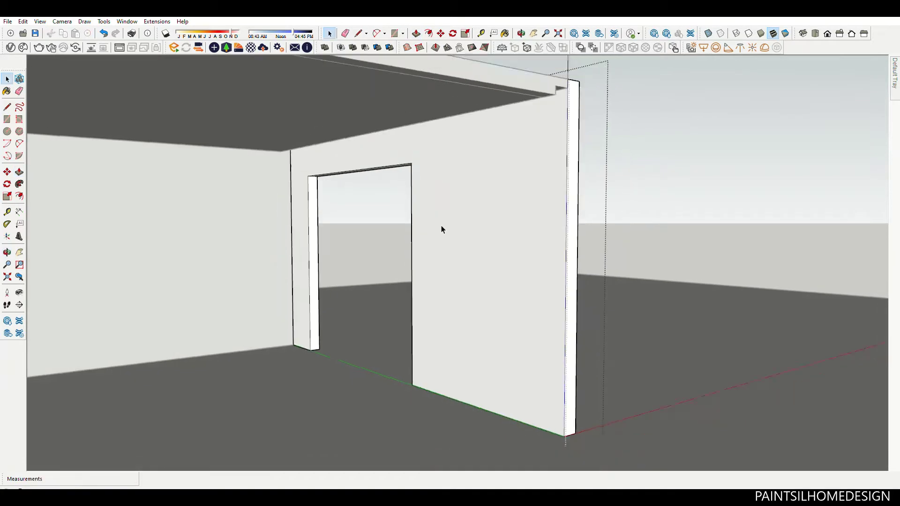
pyautogui.scroll(-2, 441, 229)
pyautogui.scroll(3, 423, 180)
pyautogui.press('r')
pyautogui.scroll(1, 347, 164)
# - Fill the doorway with a rectangle, offset it inward, and delete the inner face
pyautogui.click(291, 194)
pyautogui.scroll(-1, 291, 194)
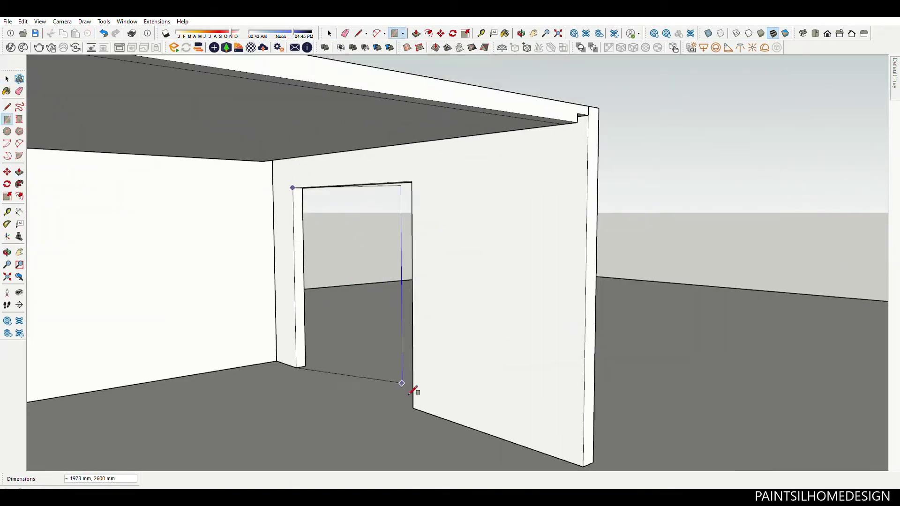
pyautogui.click(409, 392)
pyautogui.scroll(2, 342, 195)
pyautogui.press('space')
pyautogui.click(345, 203)
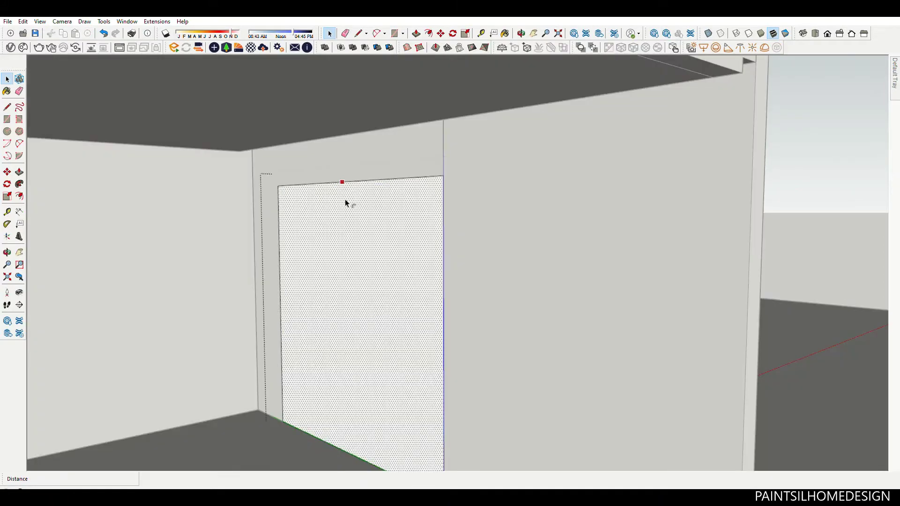
pyautogui.write('f5')
pyautogui.click(346, 203)
pyautogui.press('Delete')
pyautogui.moveTo(345, 227); pyautogui.dragTo(283, 187, button='middle')
# - Push/Pull the thin doorway frame ring to give it depth
pyautogui.press('p')
pyautogui.click(282, 188)
pyautogui.press('Return')
pyautogui.press('space')
pyautogui.scroll(-3, 300, 235)
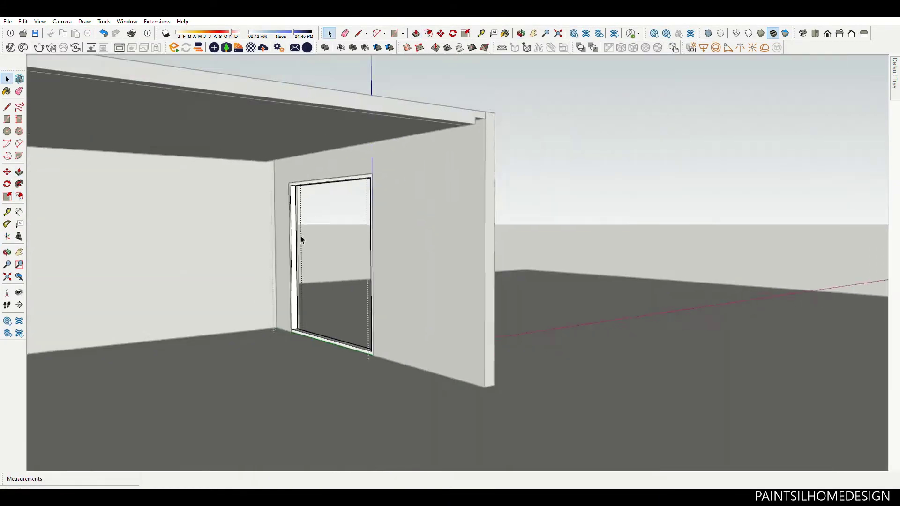
pyautogui.scroll(5, 271, 326)
# - Move the whole door frame 25 mm into the wall
pyautogui.tripleClick(300, 310)
pyautogui.press('m')
pyautogui.write('25')
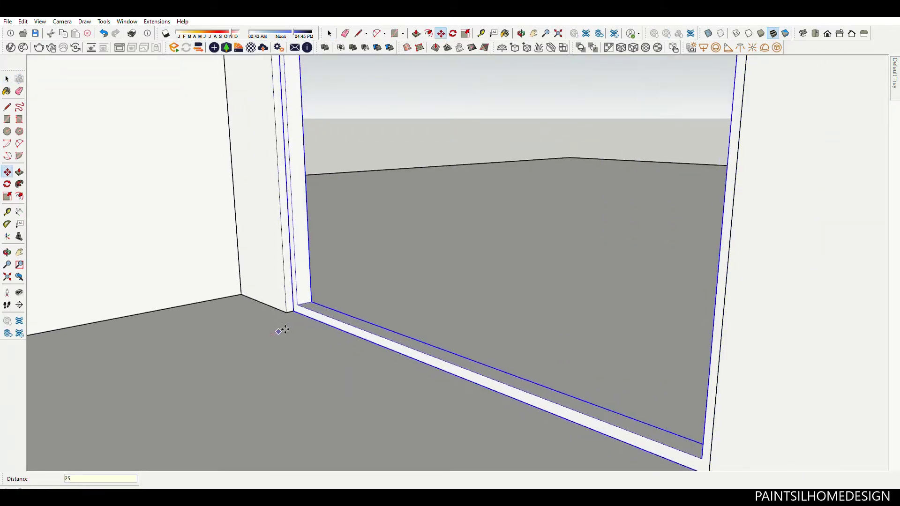
pyautogui.press('Return')
pyautogui.press('space')
pyautogui.scroll(-3, 283, 331)
pyautogui.scroll(4, 185, 291)
pyautogui.scroll(2, 185, 290)
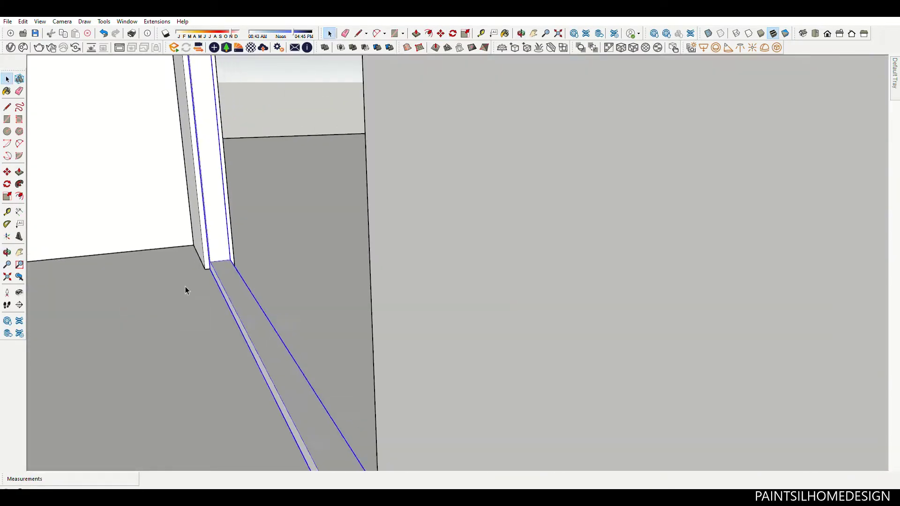
pyautogui.scroll(-3, 185, 290)
pyautogui.scroll(3, 337, 257)
pyautogui.scroll(2, 366, 276)
pyautogui.scroll(2, 243, 237)
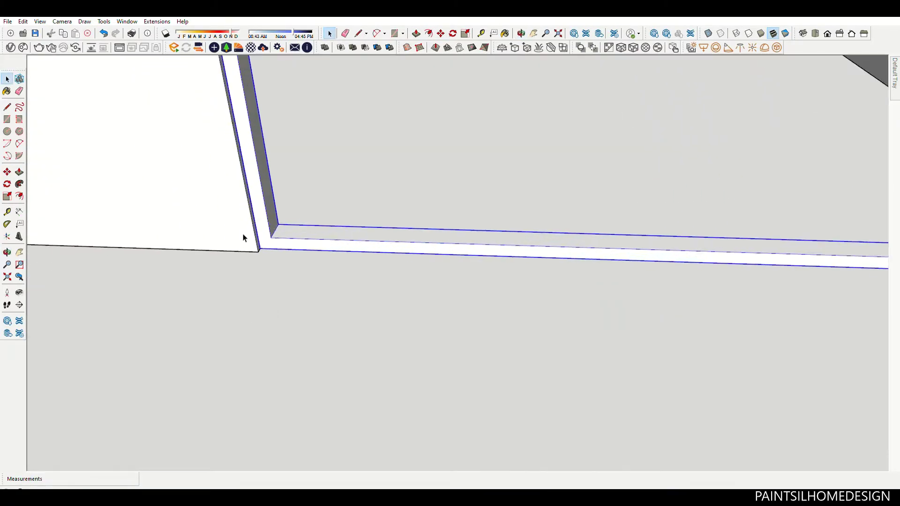
pyautogui.scroll(2, 243, 238)
pyautogui.scroll(2, 270, 232)
# - Draw a 2500 × 50 mm strip rectangle on the frame and pick it up to move
pyautogui.press('l')
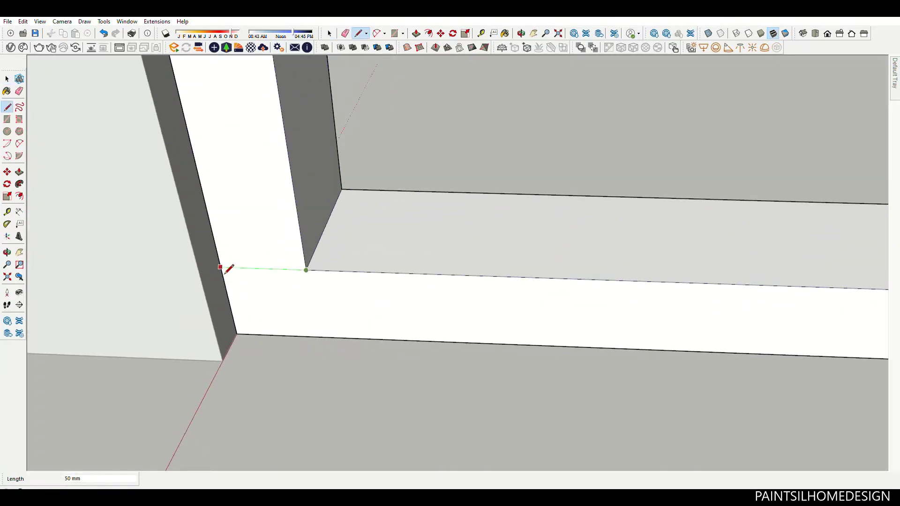
pyautogui.press('r')
pyautogui.click(220, 268)
pyautogui.scroll(-3, 281, 328)
pyautogui.scroll(-3, 357, 413)
pyautogui.scroll(4, 328, 192)
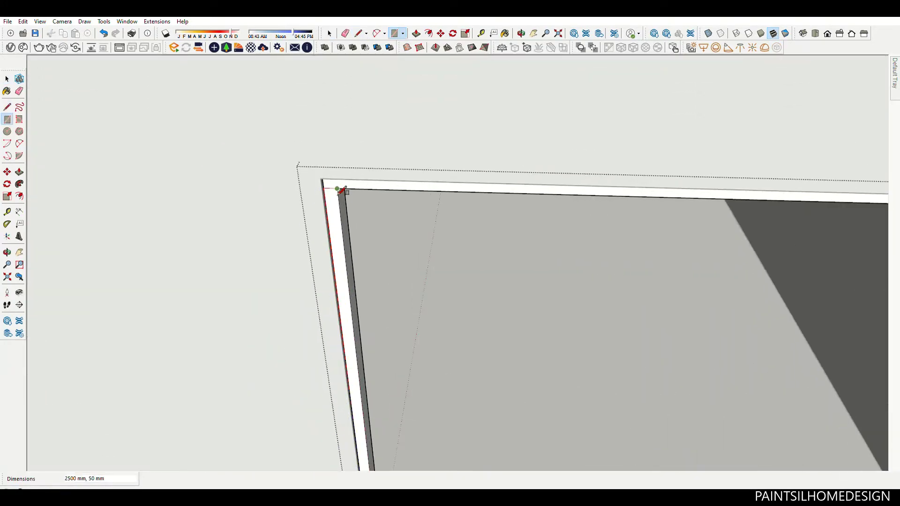
pyautogui.click(342, 190)
pyautogui.press('space')
pyautogui.click(346, 255)
pyautogui.scroll(-1, 365, 254)
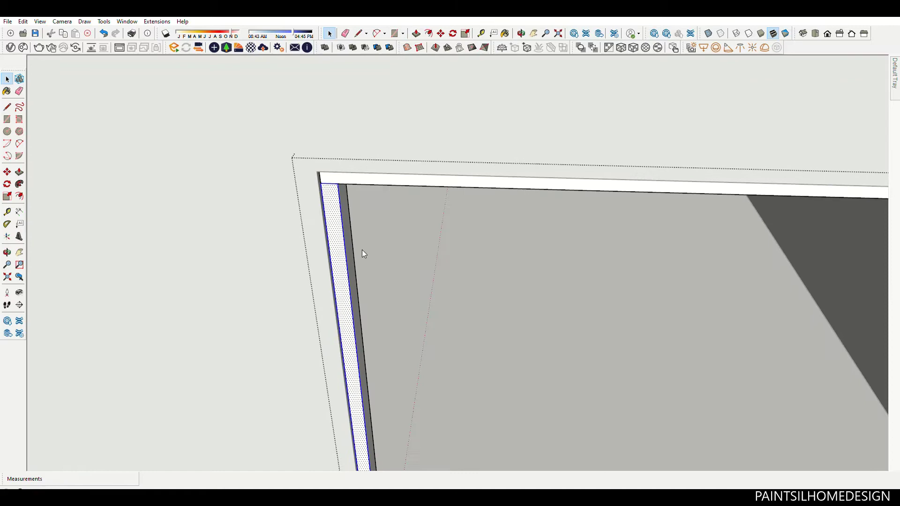
pyautogui.click(344, 184)
# - Place the strip along the right jamb and push the mullion out 100 mm
pyautogui.scroll(-2, 328, 182)
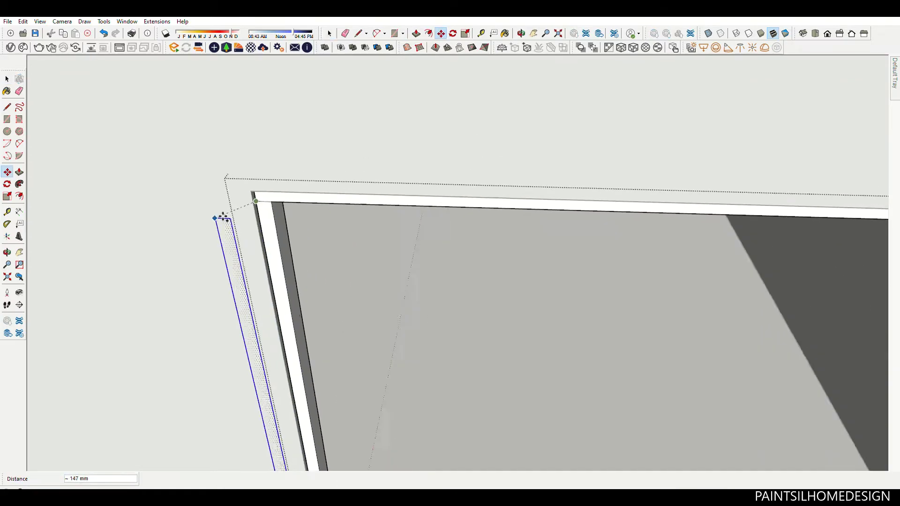
pyautogui.scroll(-3, 217, 213)
pyautogui.click(684, 240)
pyautogui.scroll(-2, 537, 179)
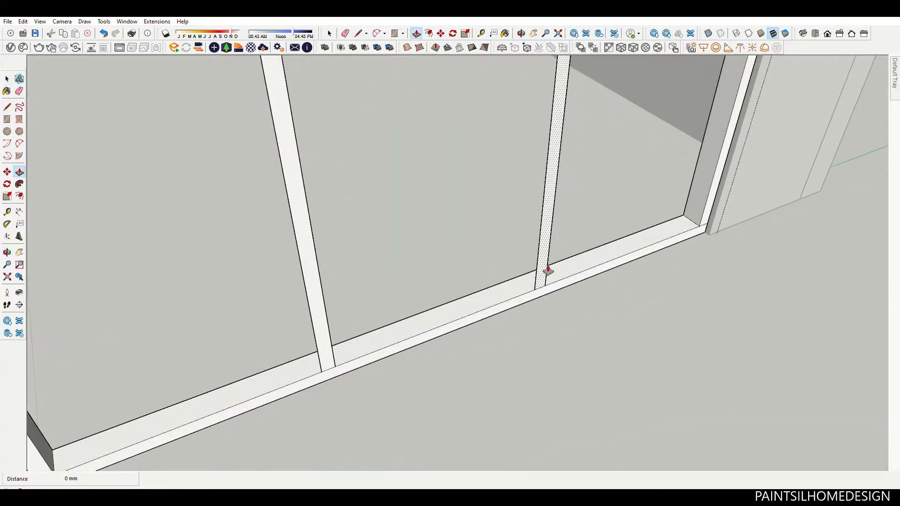
pyautogui.write('100')
pyautogui.press('Return')
pyautogui.scroll(-2, 515, 281)
pyautogui.scroll(3, 398, 342)
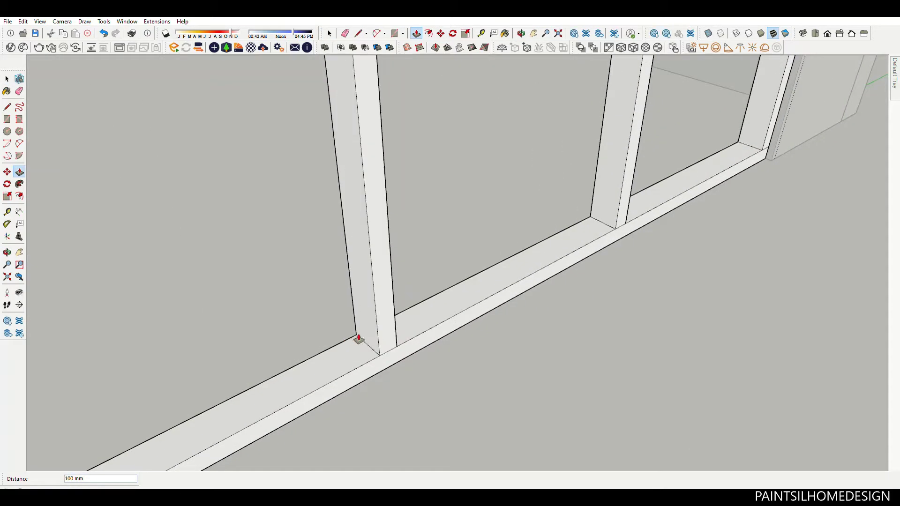
# - Set a 25 mm guide along the door sill and begin the first track strip
pyautogui.keyDown('shift'); pyautogui.moveTo(359, 339); pyautogui.dragTo(431, 359, button='middle'); pyautogui.keyUp('shift')
pyautogui.press('Return')
pyautogui.scroll(2, 422, 333)
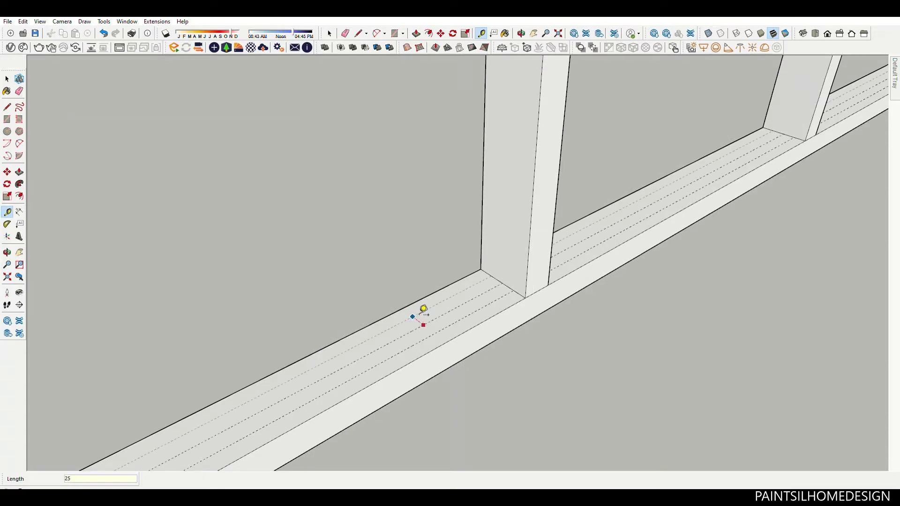
pyautogui.scroll(-3, 423, 309)
pyautogui.scroll(3, 516, 295)
pyautogui.press('e')
pyautogui.click(470, 284)
pyautogui.scroll(-3, 470, 284)
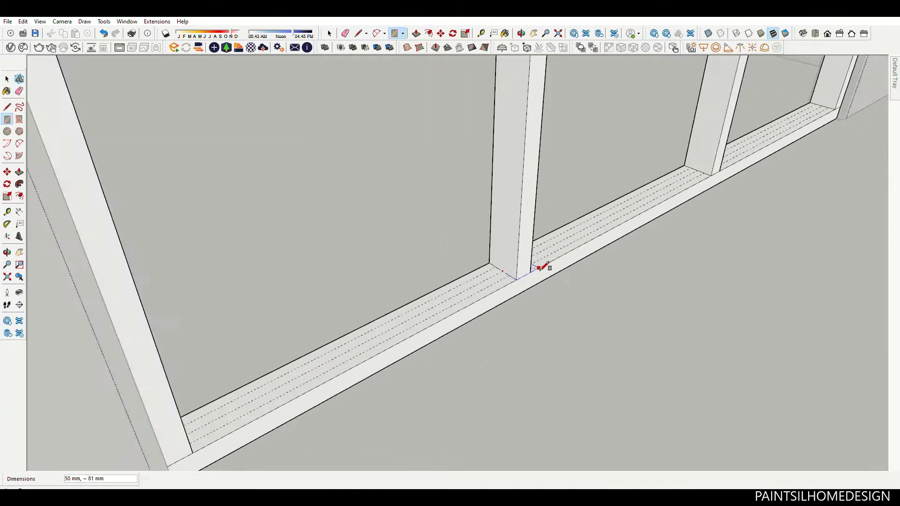
pyautogui.scroll(3, 231, 322)
pyautogui.scroll(2, 235, 328)
# - Draw further narrow 25 mm rectangle track strips along the sill
pyautogui.press('r')
pyautogui.scroll(-3, 226, 364)
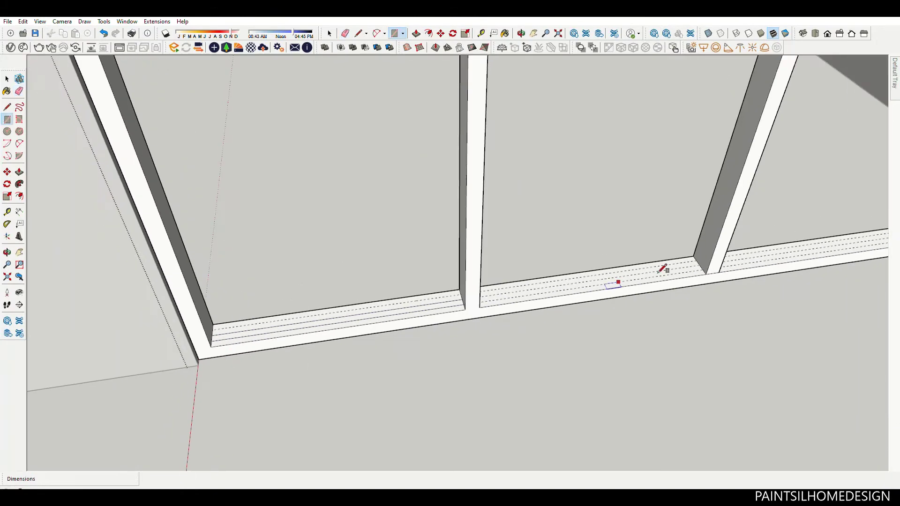
pyautogui.scroll(1, 713, 256)
pyautogui.click(713, 257)
pyautogui.scroll(3, 198, 325)
pyautogui.scroll(-3, 131, 333)
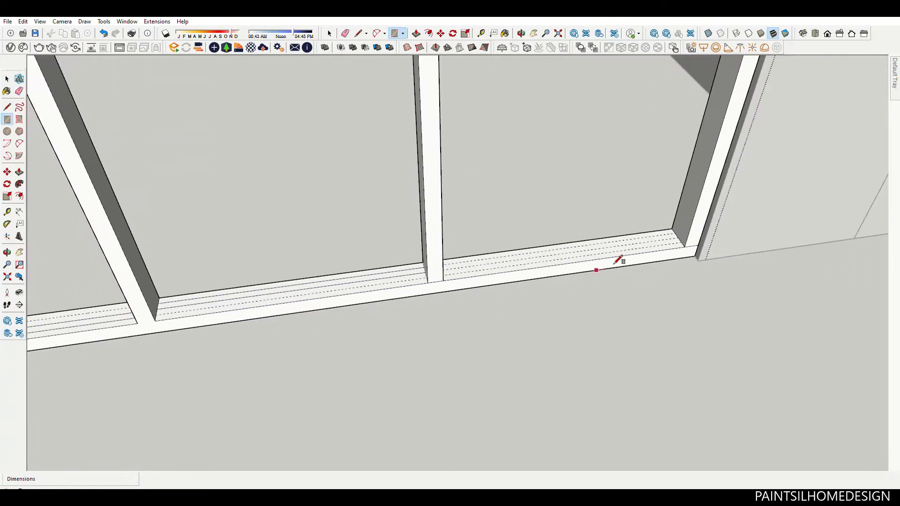
pyautogui.scroll(1, 619, 257)
pyautogui.scroll(3, 675, 257)
pyautogui.scroll(-3, 178, 331)
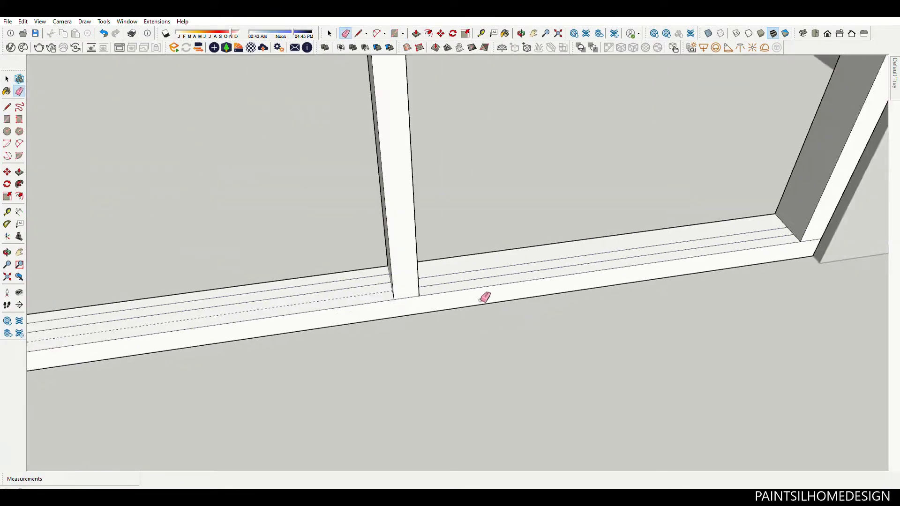
pyautogui.scroll(1, 387, 275)
pyautogui.scroll(-1, 438, 295)
pyautogui.scroll(3, 709, 252)
pyautogui.scroll(-2, 612, 378)
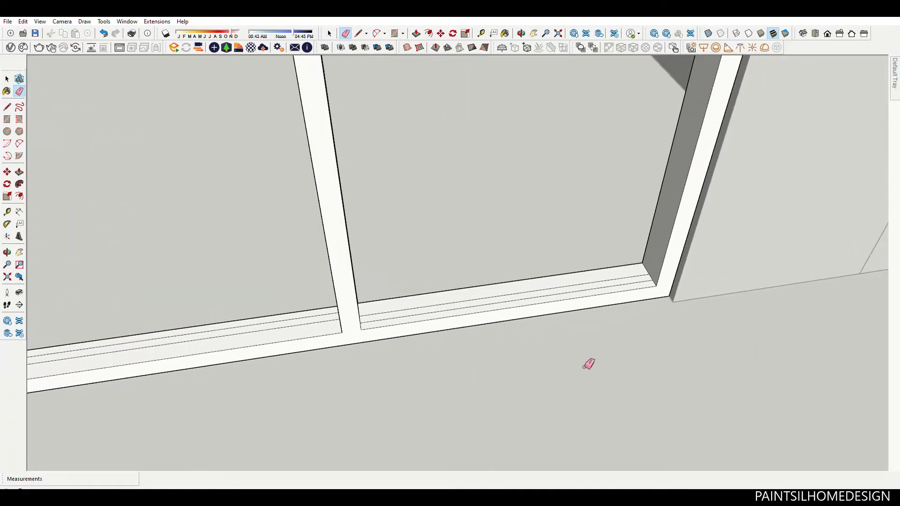
pyautogui.scroll(-1, 818, 299)
pyautogui.scroll(-1, 442, 324)
pyautogui.scroll(3, 420, 169)
pyautogui.scroll(2, 438, 215)
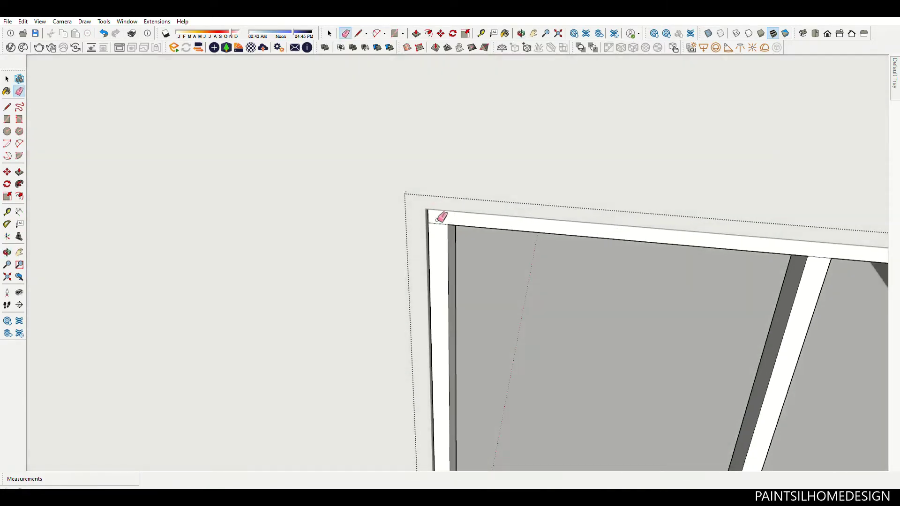
pyautogui.scroll(-2, 637, 237)
pyautogui.scroll(2, 637, 237)
pyautogui.scroll(-1, 305, 177)
pyautogui.scroll(1, 703, 236)
pyautogui.scroll(-2, 617, 201)
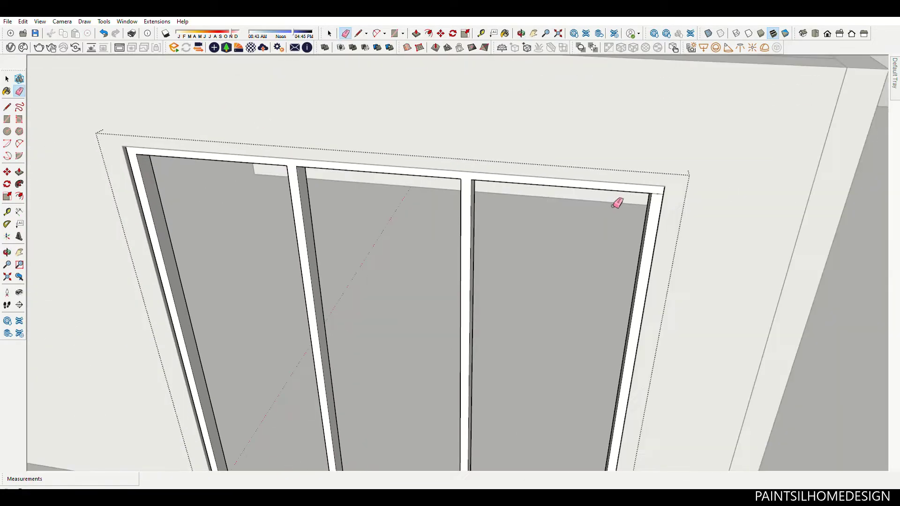
pyautogui.scroll(2, 673, 195)
pyautogui.scroll(-2, 648, 404)
pyautogui.scroll(2, 645, 403)
# - Offset the pane face inward 25 mm and Push/Pull the resulting sash frame
pyautogui.scroll(-1, 645, 404)
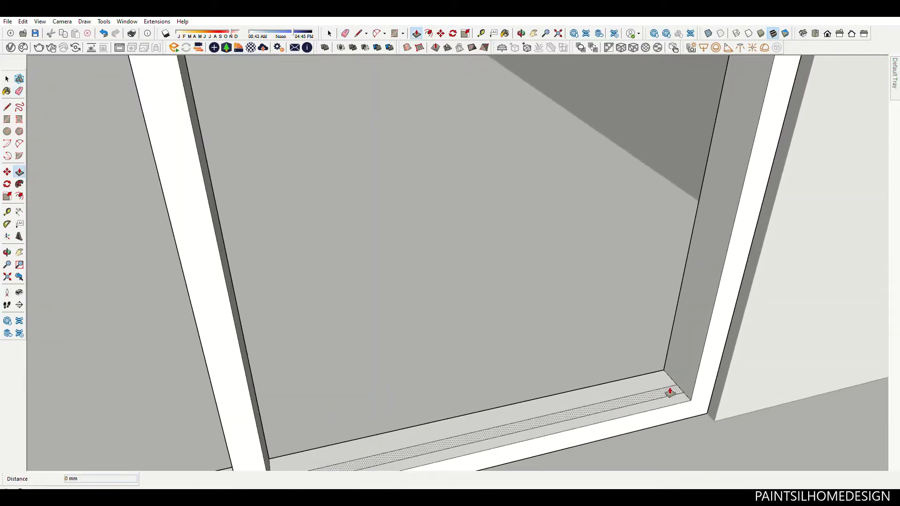
pyautogui.scroll(-2, 609, 398)
pyautogui.press('p')
pyautogui.scroll(3, 573, 125)
pyautogui.scroll(-3, 675, 124)
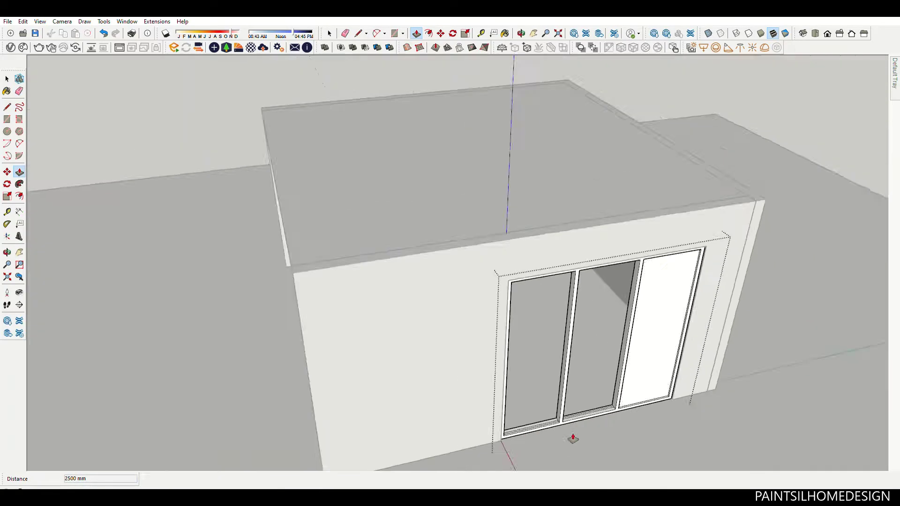
pyautogui.scroll(3, 608, 377)
pyautogui.scroll(1, 536, 401)
pyautogui.scroll(1, 531, 371)
pyautogui.press('f')
pyautogui.click(567, 331)
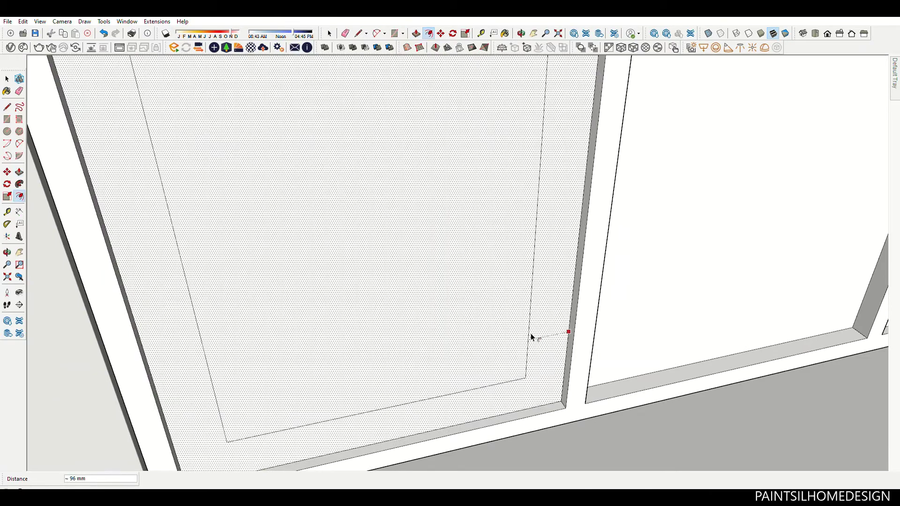
pyautogui.press('Return')
pyautogui.scroll(-3, 388, 328)
pyautogui.press('p')
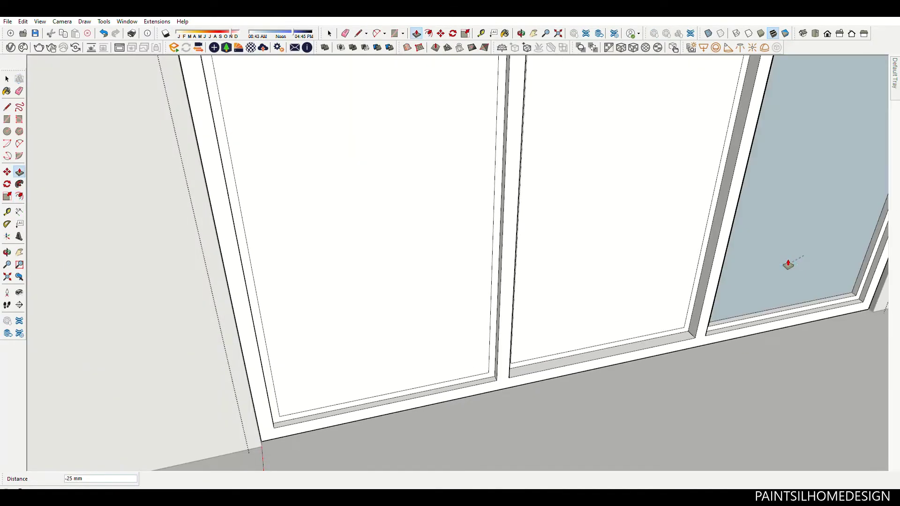
pyautogui.scroll(5, 398, 347)
# - Draw a rectangle from the middle pane's corner to the door's top-left corner
pyautogui.press('r')
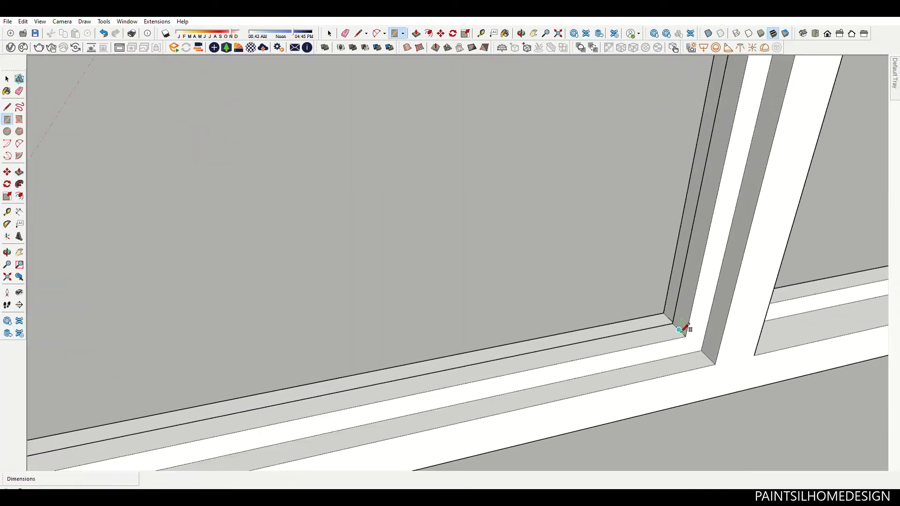
pyautogui.click(680, 332)
pyautogui.scroll(-3, 693, 370)
pyautogui.scroll(-4, 704, 410)
pyautogui.scroll(-2, 364, 279)
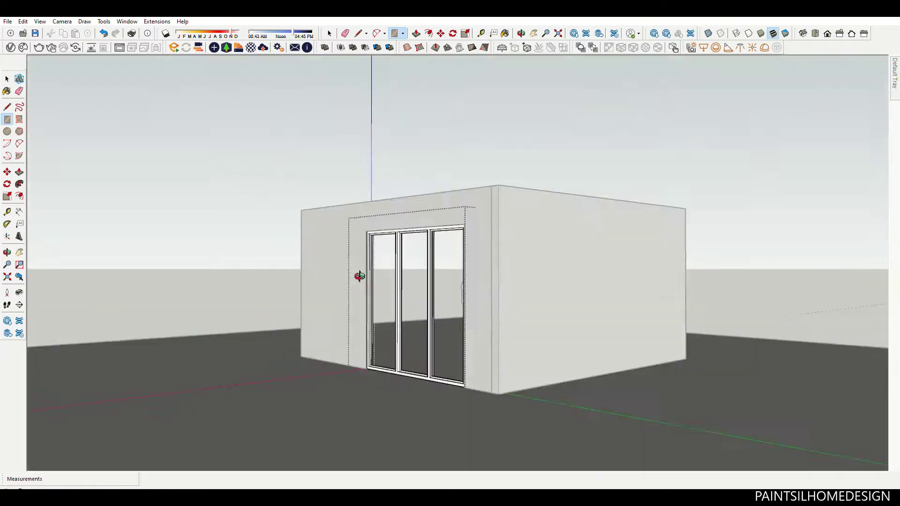
pyautogui.scroll(8, 358, 220)
pyautogui.scroll(3, 366, 178)
pyautogui.click(388, 153)
pyautogui.press('space')
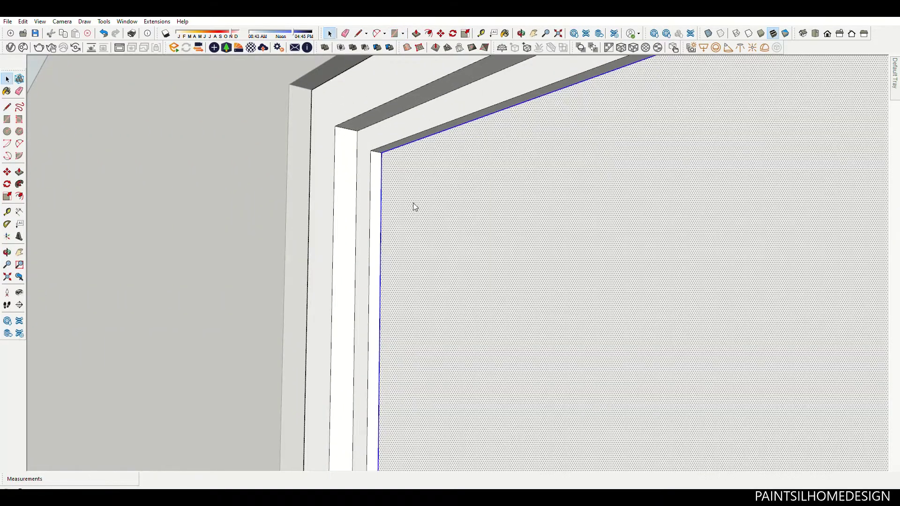
# - Move the selected frame piece from the door corner to the next panel's corner
pyautogui.click(377, 149)
pyautogui.scroll(-4, 297, 275)
pyautogui.scroll(4, 498, 186)
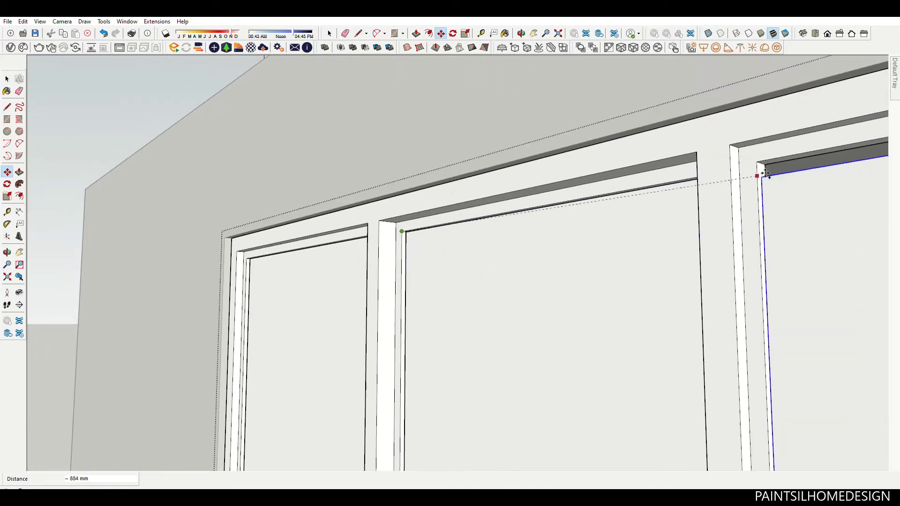
pyautogui.click(764, 173)
pyautogui.press('space')
# - Paint the sliding door panes with a glass swatch from Glass and Mirrors, then orbit out to view them
pyautogui.scroll(-5, 490, 183)
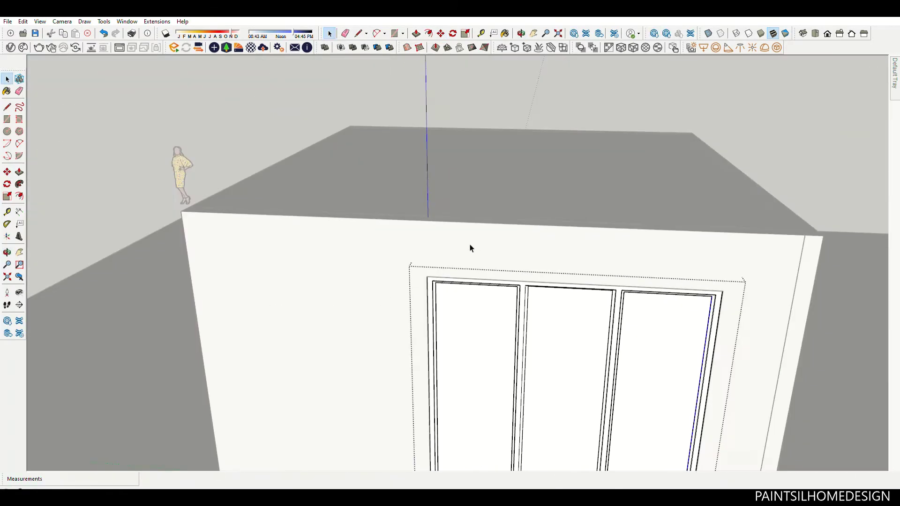
pyautogui.scroll(-3, 472, 247)
pyautogui.scroll(2, 534, 281)
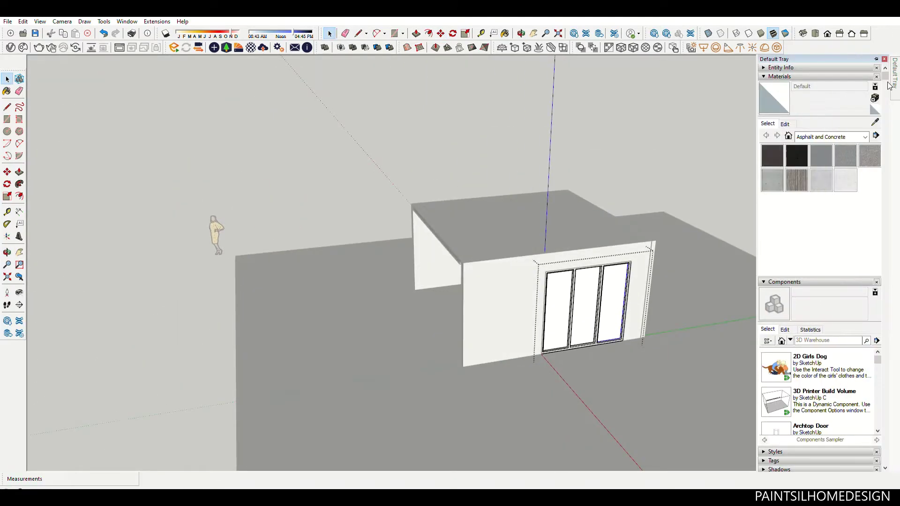
pyautogui.click(815, 204)
pyautogui.scroll(5, 611, 325)
pyautogui.click(569, 274)
pyautogui.click(504, 314)
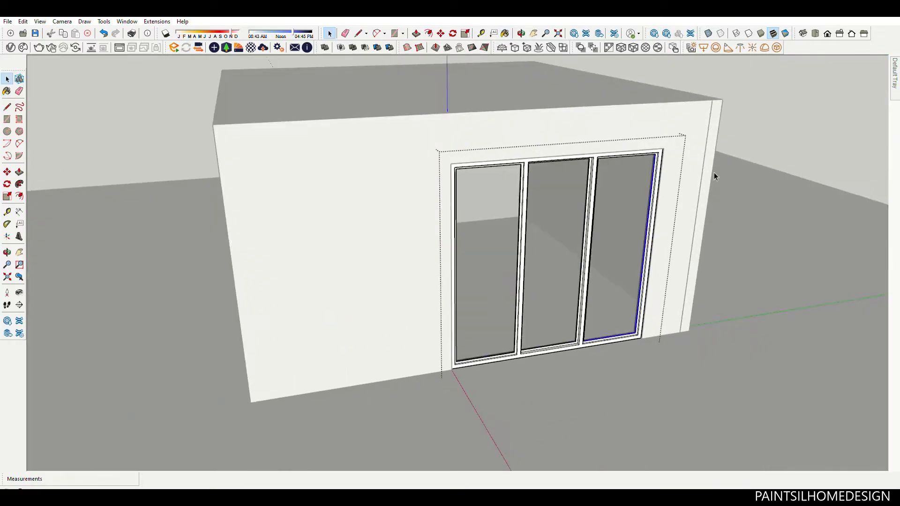
pyautogui.scroll(-8, 698, 215)
pyautogui.moveTo(682, 257); pyautogui.dragTo(527, 216, button='middle')
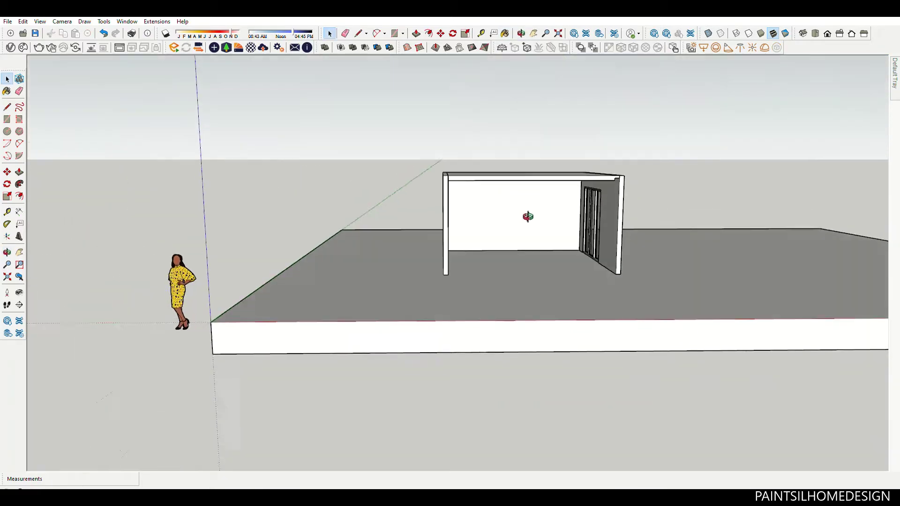
pyautogui.scroll(3, 528, 216)
# - Place 450, 900 and 600 mm guide lines on the back wall with the Tape Measure
pyautogui.scroll(3, 534, 267)
pyautogui.scroll(-1, 586, 237)
pyautogui.scroll(2, 583, 257)
pyautogui.press('t')
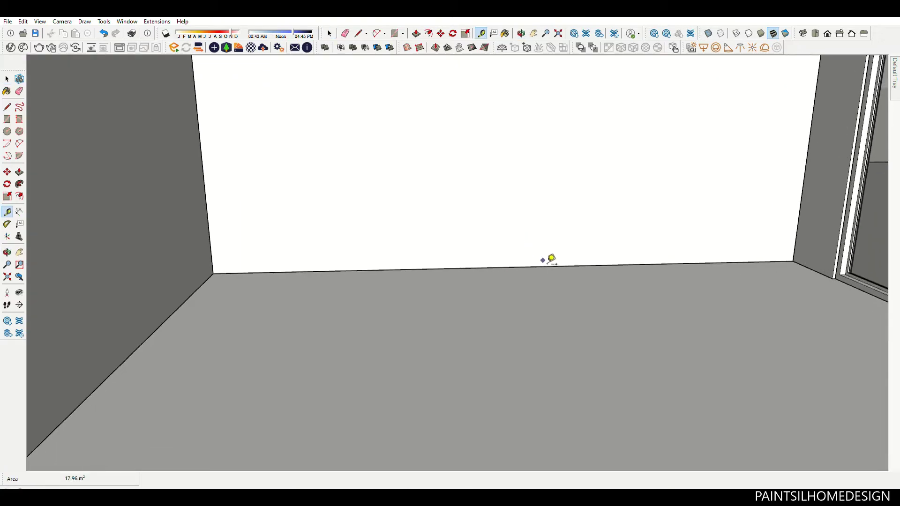
pyautogui.scroll(1, 553, 260)
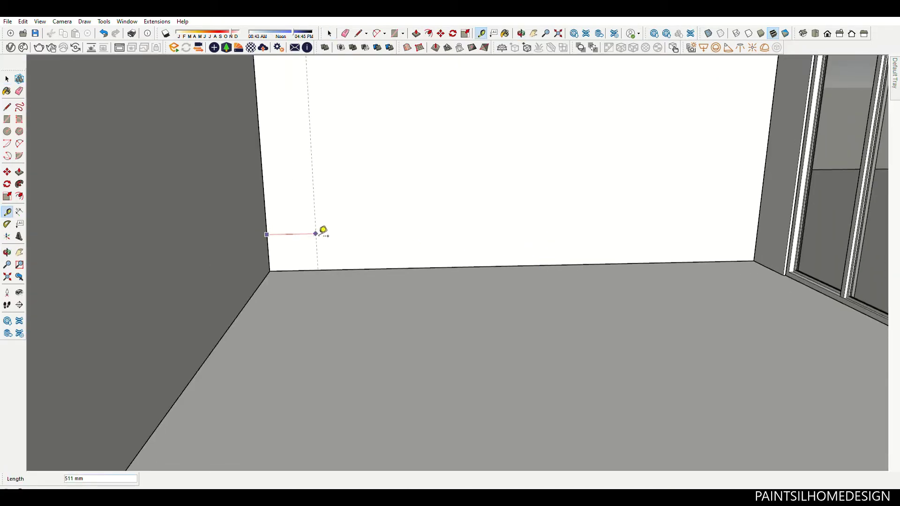
pyautogui.press('Return')
pyautogui.scroll(-3, 337, 267)
pyautogui.scroll(3, 529, 227)
pyautogui.scroll(2, 609, 232)
pyautogui.write('6')
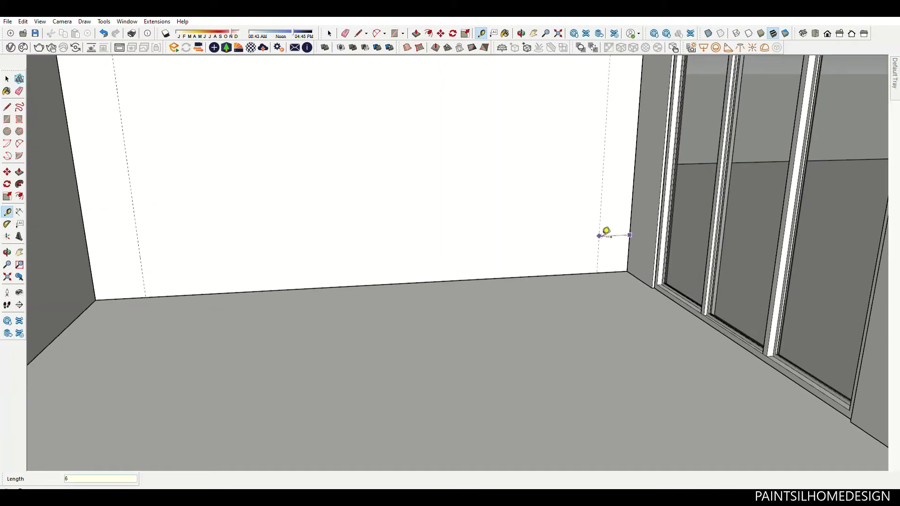
pyautogui.press('Return')
pyautogui.scroll(-2, 260, 258)
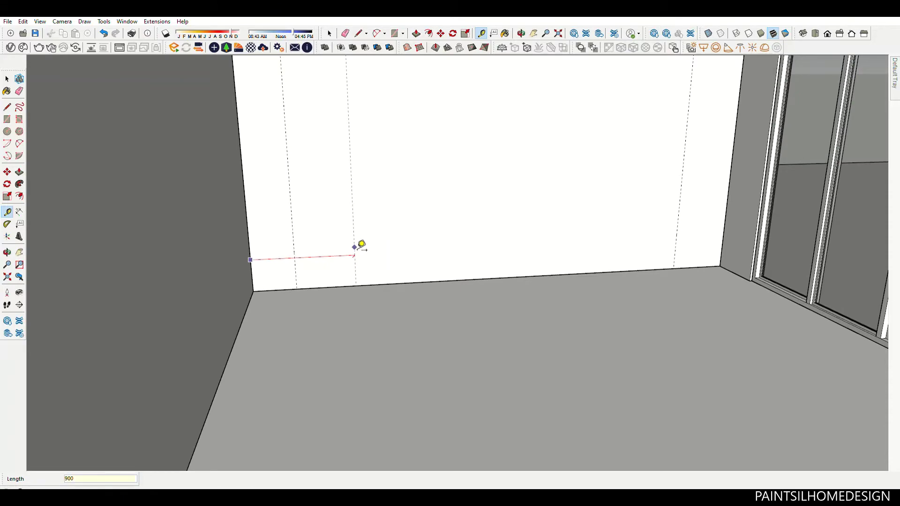
pyautogui.scroll(-3, 356, 276)
pyautogui.scroll(3, 422, 274)
# - Draw a 3900 × 600 mm rectangle along the base of the back wall between the guides
pyautogui.press('space')
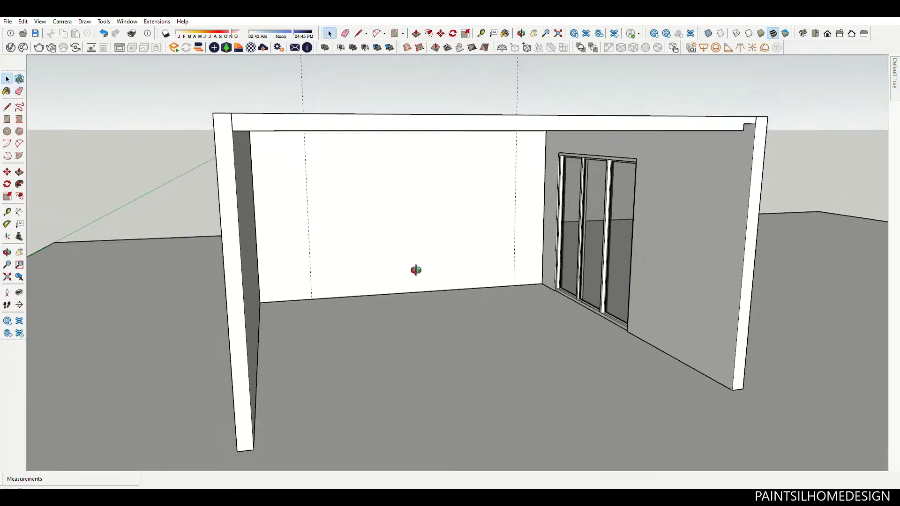
pyautogui.scroll(-2, 413, 268)
pyautogui.scroll(3, 379, 266)
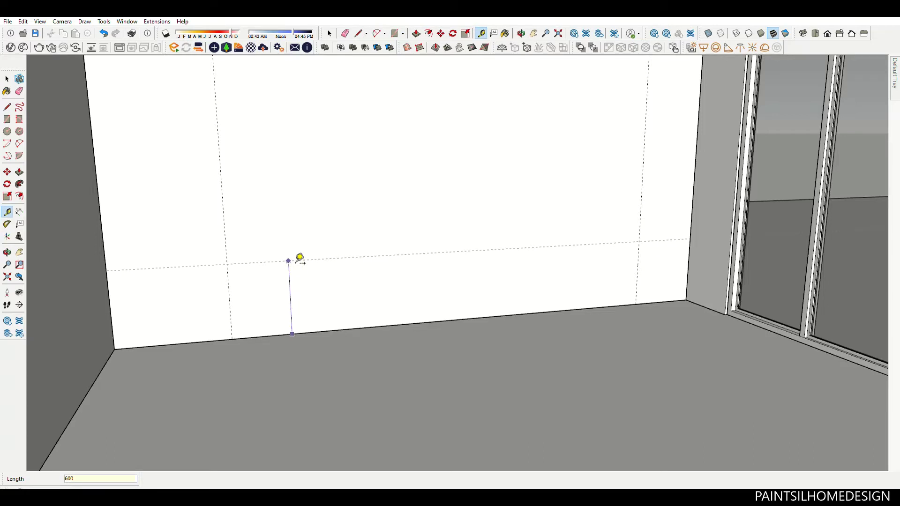
pyautogui.click(637, 304)
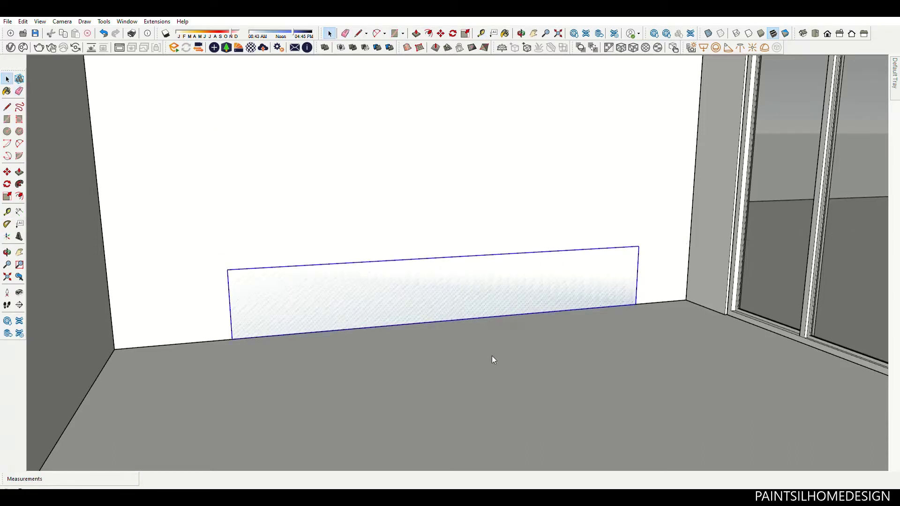
pyautogui.scroll(-2, 491, 360)
pyautogui.scroll(-2, 464, 263)
pyautogui.scroll(3, 496, 281)
# - Extrude the rectangle into a 600 mm box with Push/Pull
pyautogui.press('p')
pyautogui.click(487, 277)
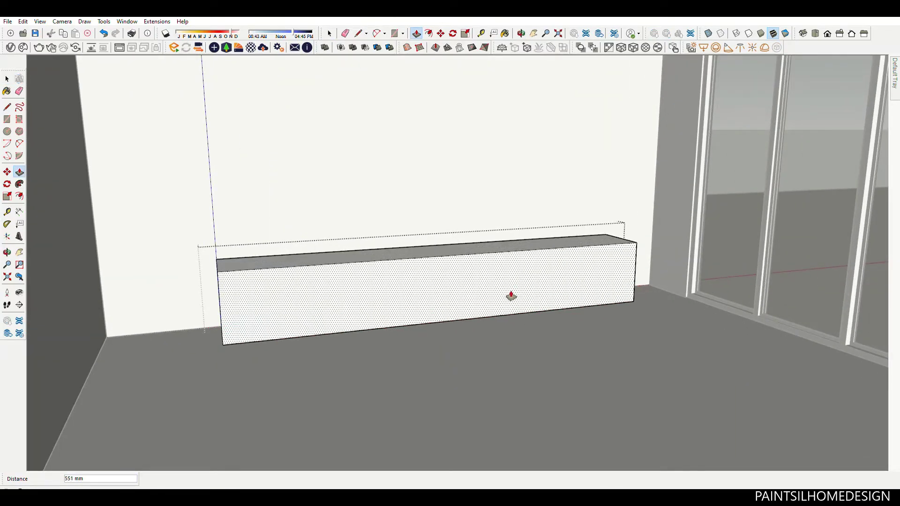
pyautogui.click(697, 208)
pyautogui.moveTo(697, 207)
pyautogui.mouseDown(button='middle')
pyautogui.moveTo(466, 325)
pyautogui.moveTo(500, 291)
pyautogui.moveTo(588, 237)
pyautogui.moveTo(598, 274)
pyautogui.mouseUp(button='middle')
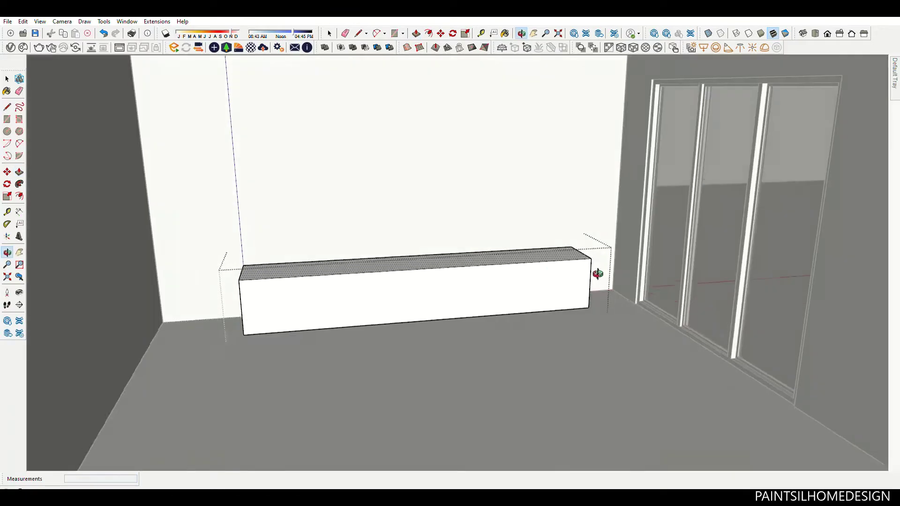
pyautogui.scroll(5, 598, 273)
# - Push the box's top face down to a 150 mm height
pyautogui.press('p')
pyautogui.click(494, 261)
pyautogui.press('Return')
pyautogui.scroll(-10, 552, 245)
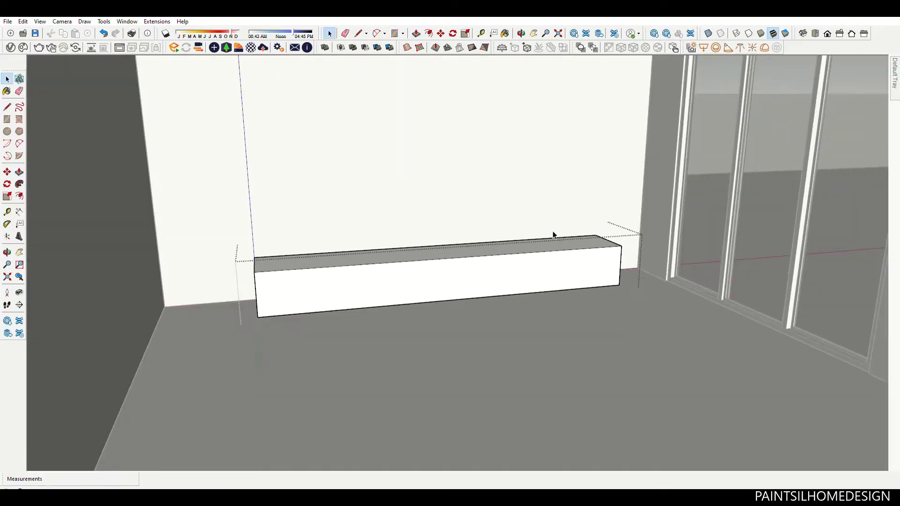
pyautogui.moveTo(552, 245); pyautogui.dragTo(467, 237, button='middle')
pyautogui.press('space')
pyautogui.scroll(10, 566, 277)
pyautogui.moveTo(572, 281)
pyautogui.mouseDown(button='middle')
pyautogui.moveTo(518, 253)
pyautogui.moveTo(436, 247)
pyautogui.mouseUp(button='middle')
pyautogui.scroll(-3, 494, 263)
pyautogui.scroll(5, 494, 263)
# - Push the low block's end face 90 mm to adjust its length along the wall
pyautogui.press('p')
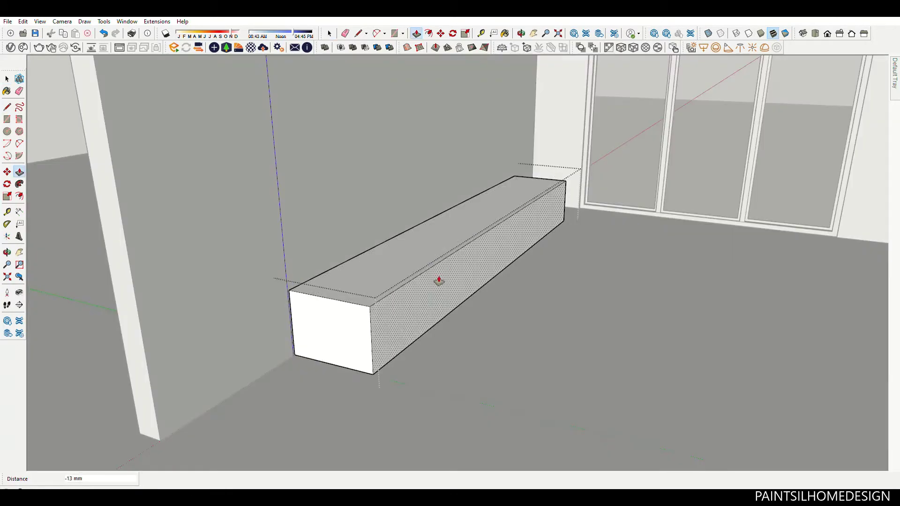
pyautogui.moveTo(352, 297); pyautogui.dragTo(544, 181)
pyautogui.write('90')
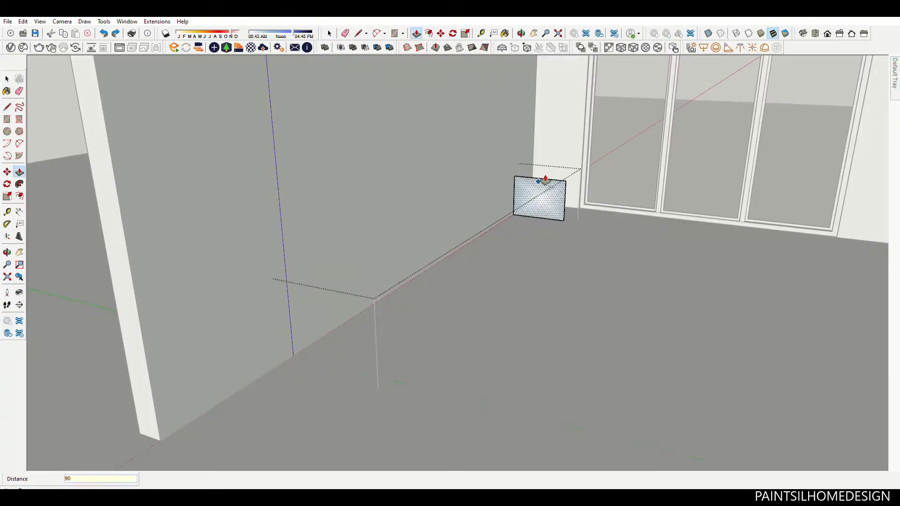
pyautogui.press('Return')
pyautogui.scroll(-3, 518, 211)
pyautogui.moveTo(518, 212)
pyautogui.mouseDown(button='middle')
pyautogui.moveTo(245, 225)
pyautogui.moveTo(474, 233)
pyautogui.mouseUp(button='middle')
pyautogui.scroll(5, 454, 240)
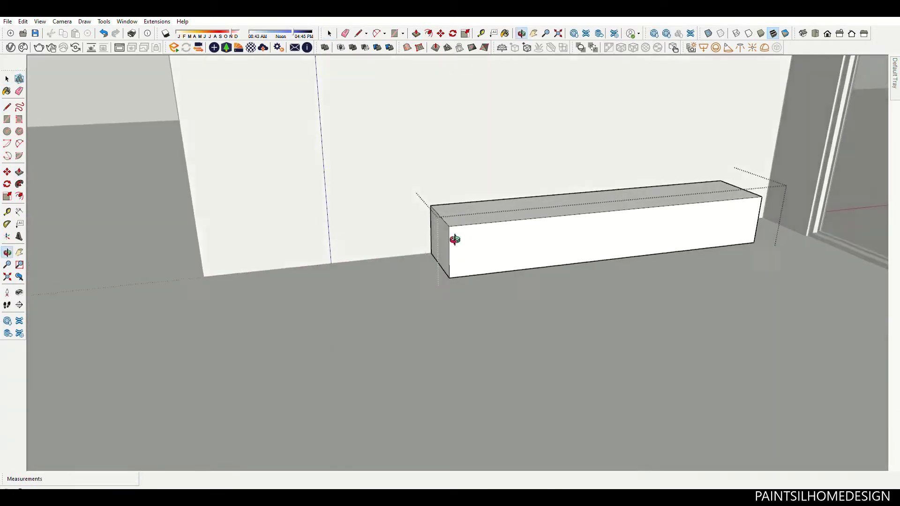
pyautogui.scroll(2, 454, 239)
pyautogui.press('p')
pyautogui.scroll(-2, 417, 231)
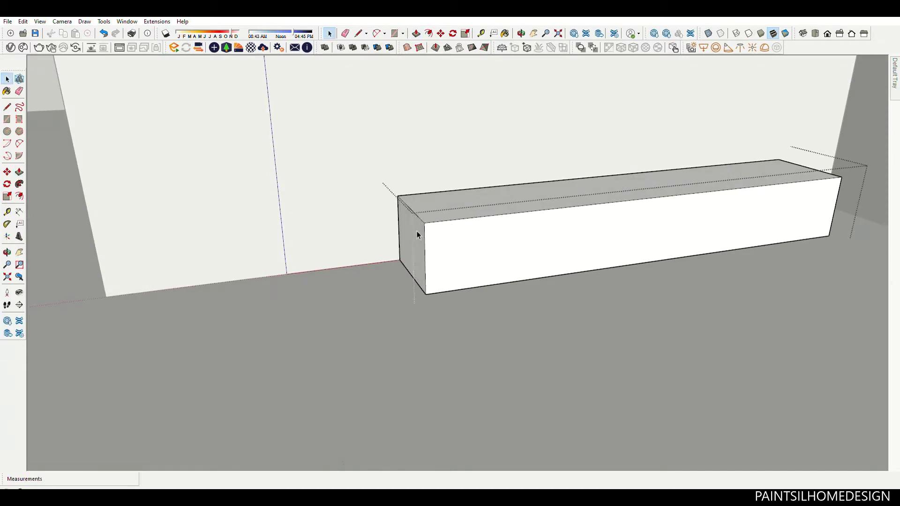
pyautogui.scroll(-5, 346, 202)
pyautogui.moveTo(346, 203)
pyautogui.mouseDown(button='middle')
pyautogui.moveTo(555, 246)
pyautogui.moveTo(545, 236)
pyautogui.mouseUp(button='middle')
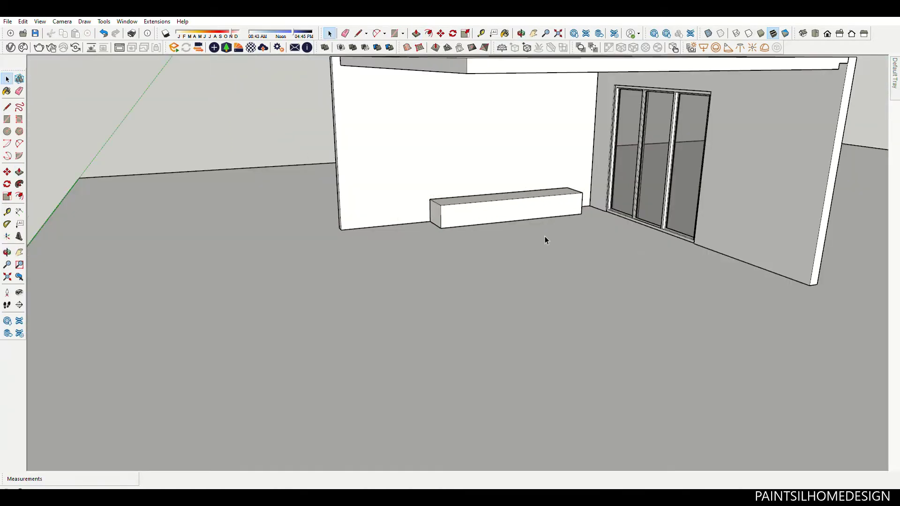
# - Move the front's bottom edge up 25 mm and push that strip back into a recessed plinth
pyautogui.scroll(3, 445, 213)
pyautogui.scroll(3, 482, 238)
pyautogui.scroll(1, 475, 248)
pyautogui.scroll(-1, 439, 219)
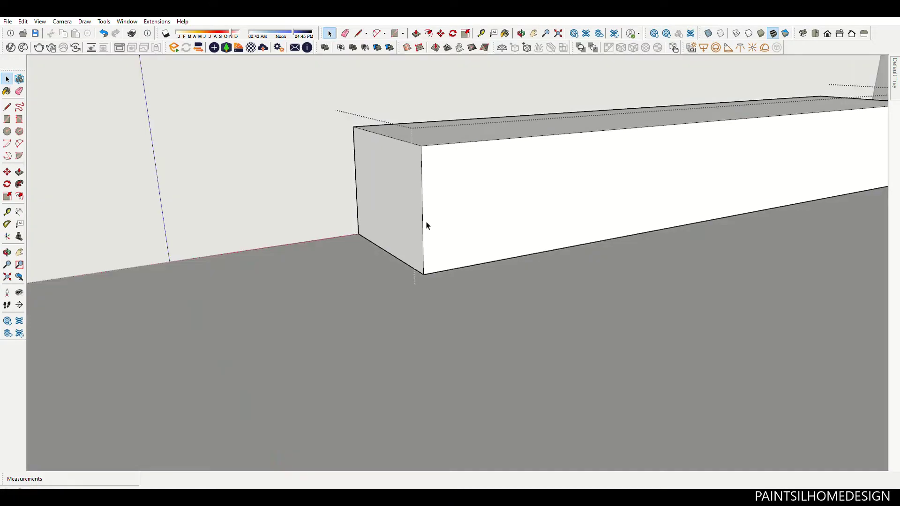
pyautogui.moveTo(425, 223); pyautogui.dragTo(470, 219, button='middle')
pyautogui.scroll(2, 470, 219)
pyautogui.click(463, 255)
pyautogui.click(462, 255)
pyautogui.press('m')
pyautogui.write('25')
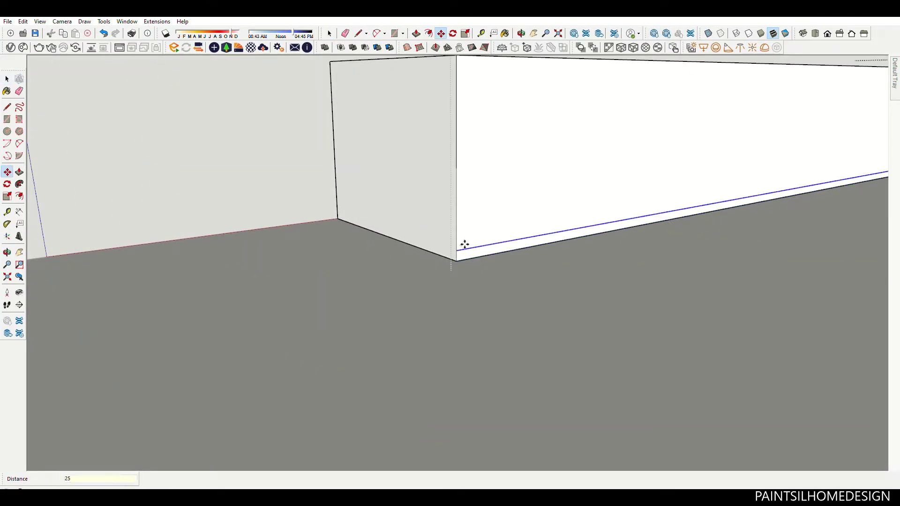
pyautogui.press('Return')
pyautogui.press('p')
pyautogui.click(469, 257)
pyautogui.press('Return')
pyautogui.press('space')
pyautogui.scroll(-4, 469, 257)
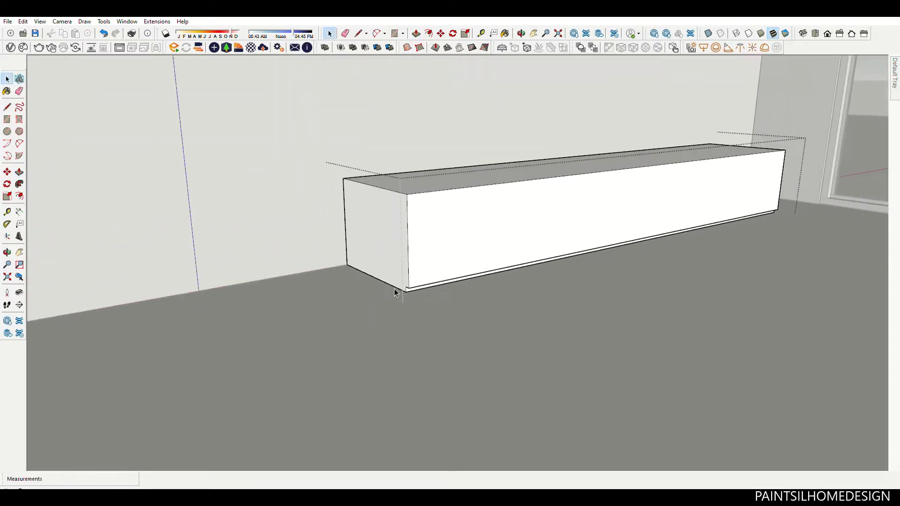
pyautogui.scroll(-2, 426, 263)
# - Move the front's top edge down 25 mm to form a top lip
pyautogui.scroll(2, 431, 259)
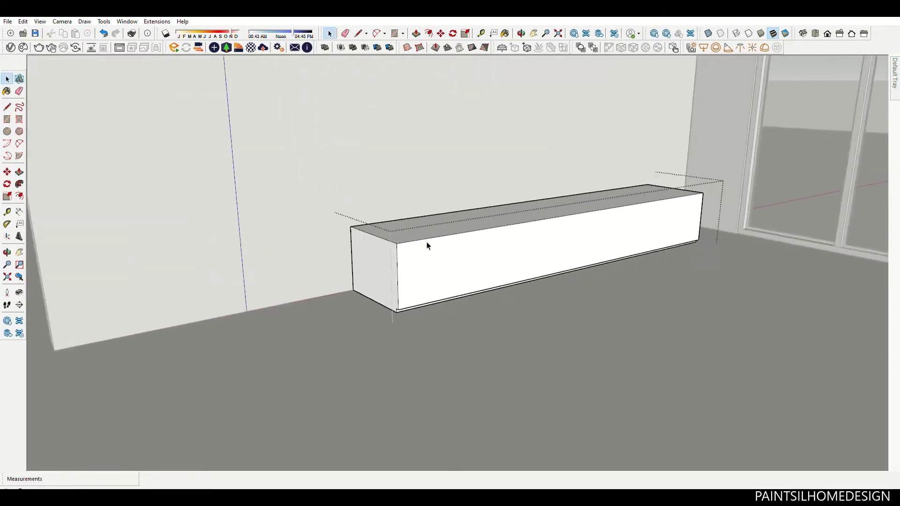
pyautogui.scroll(2, 425, 241)
pyautogui.scroll(4, 395, 237)
pyautogui.click(387, 237)
pyautogui.press('m')
pyautogui.write('25')
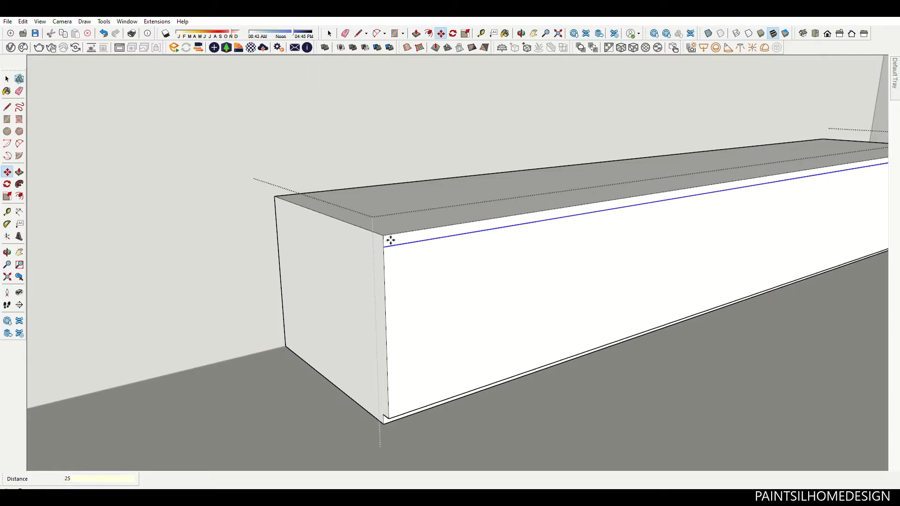
pyautogui.press('Return')
pyautogui.press('space')
pyautogui.scroll(-3, 390, 240)
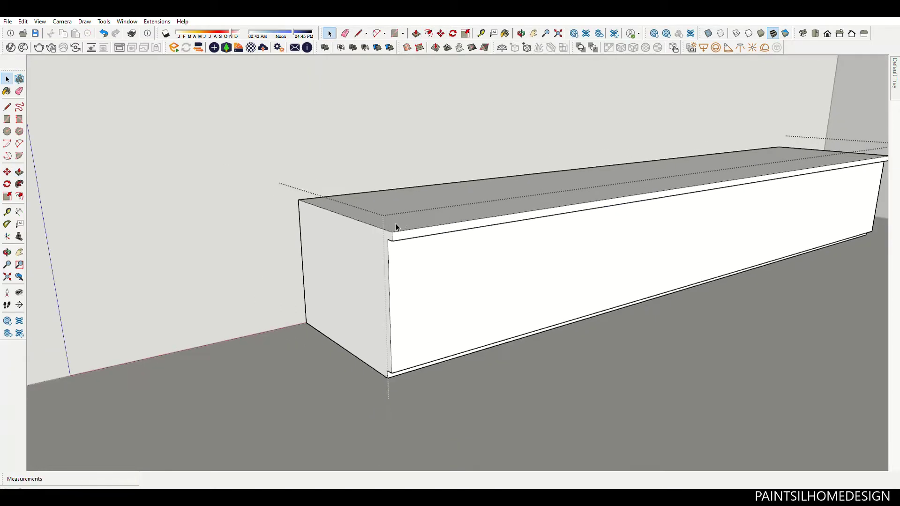
pyautogui.scroll(-1, 396, 223)
# - Begin copying the front panel's left vertical edge along the cabinet front to divide it
pyautogui.scroll(3, 369, 239)
pyautogui.scroll(1, 387, 283)
pyautogui.click(378, 295)
pyautogui.press('m')
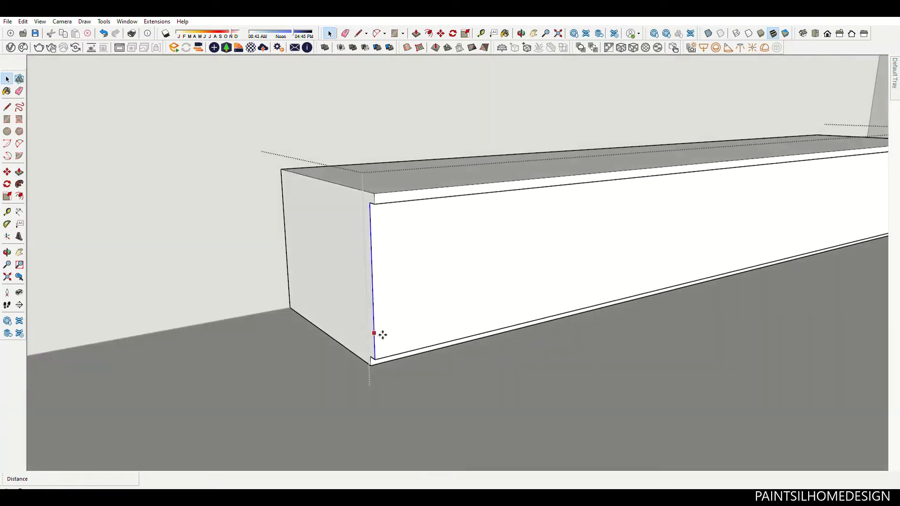
pyautogui.click(382, 354)
pyautogui.scroll(-3, 753, 253)
pyautogui.scroll(3, 746, 245)
pyautogui.scroll(-3, 759, 235)
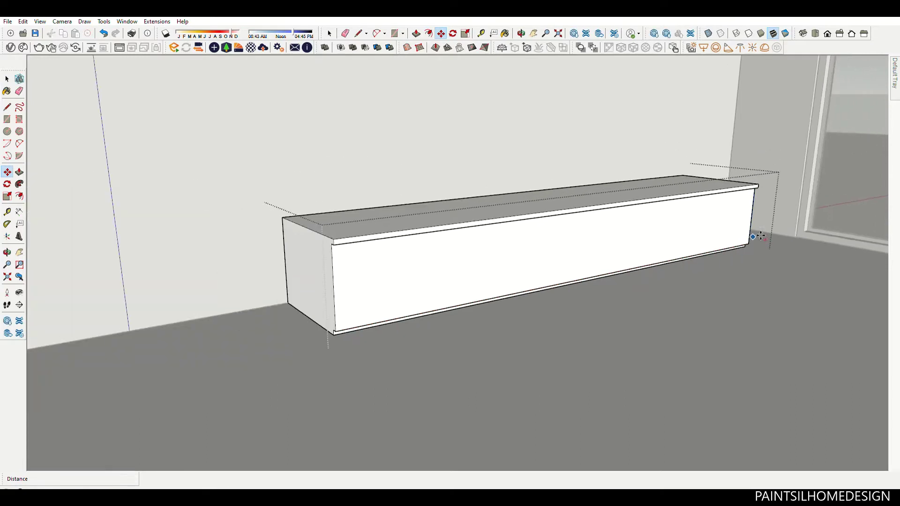
# - Copy the middle door seam 10 mm and push the strip between back 20 mm into a gap
pyautogui.scroll(2, 491, 270)
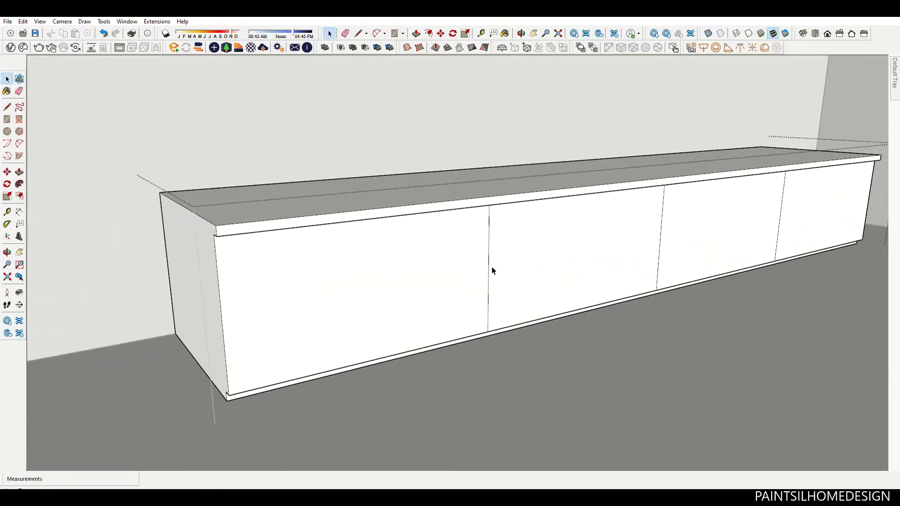
pyautogui.scroll(3, 490, 328)
pyautogui.press('m')
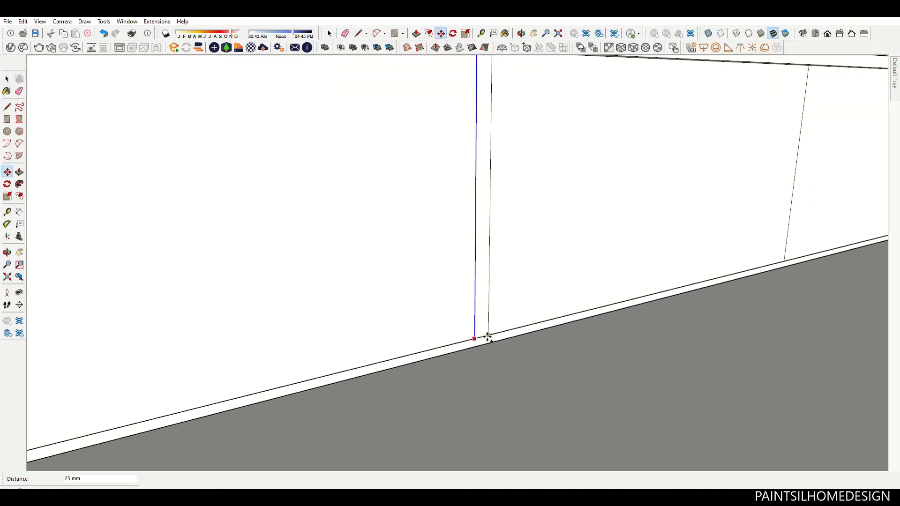
pyautogui.write('10')
pyautogui.press('BackSpace')
pyautogui.press('BackSpace')
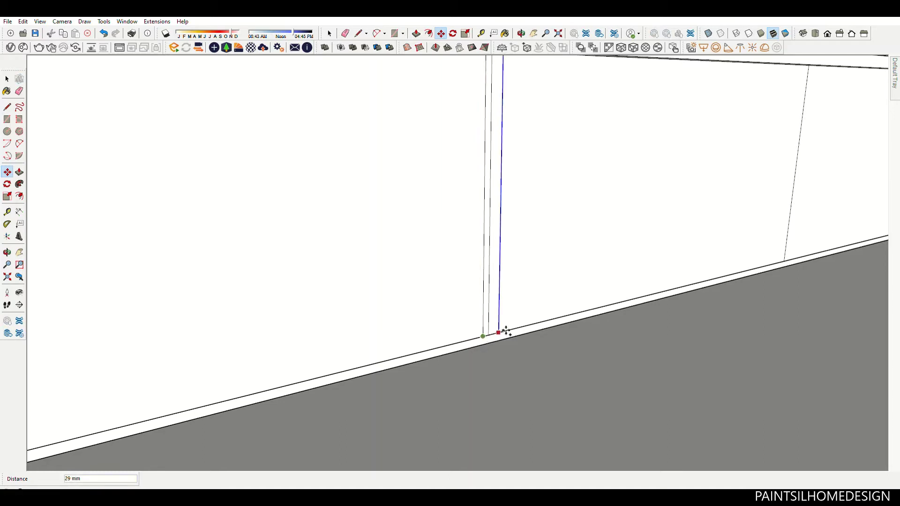
pyautogui.press('p')
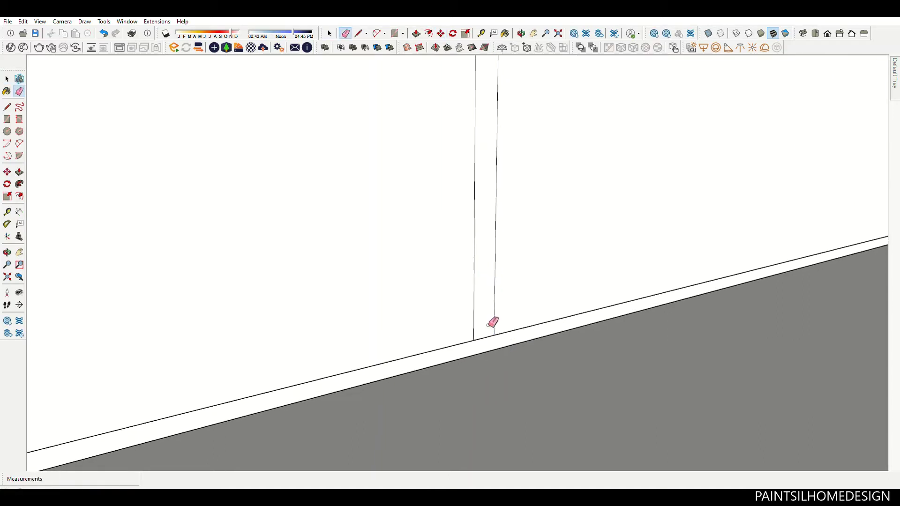
pyautogui.moveTo(492, 337); pyautogui.dragTo(473, 363)
pyautogui.write('20')
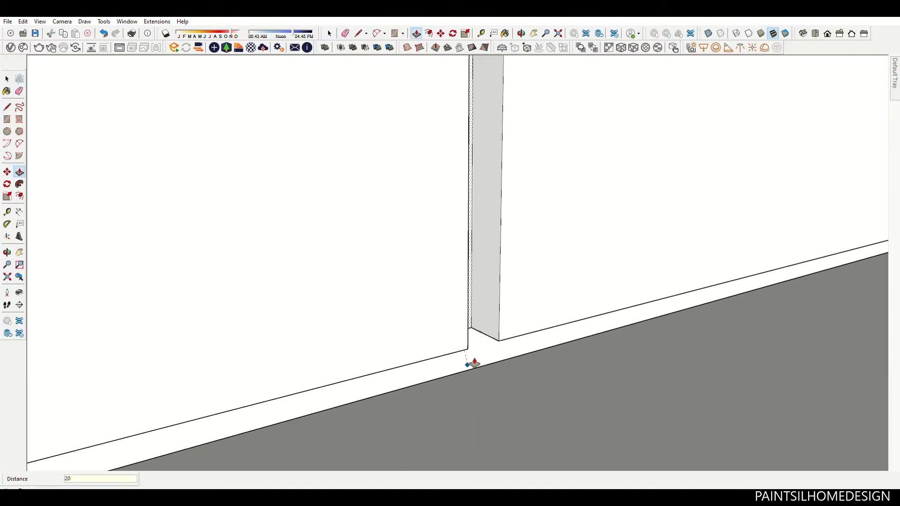
pyautogui.press('Return')
pyautogui.press('space')
pyautogui.scroll(-5, 589, 317)
pyautogui.scroll(5, 595, 338)
# - Copy the next door seam and push its narrow strip back 2 mm
pyautogui.click(596, 341)
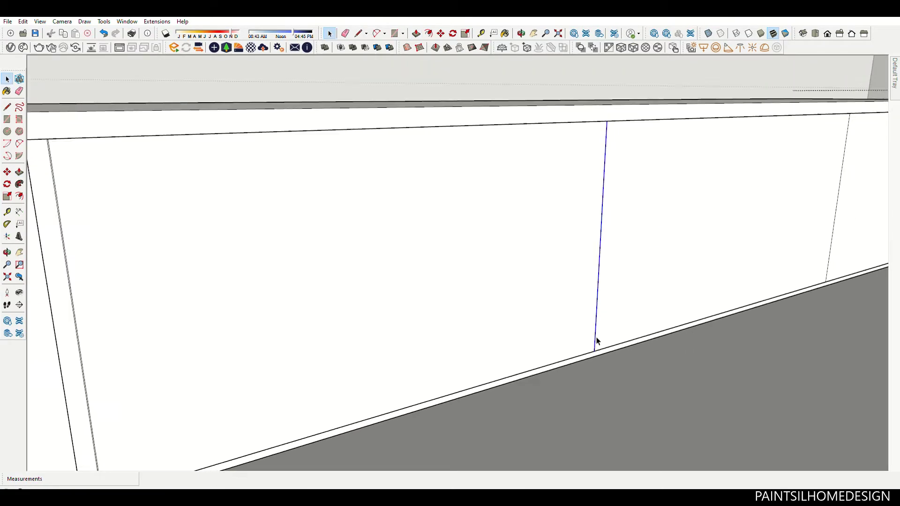
pyautogui.scroll(3, 597, 344)
pyautogui.press('m')
pyautogui.click(594, 359)
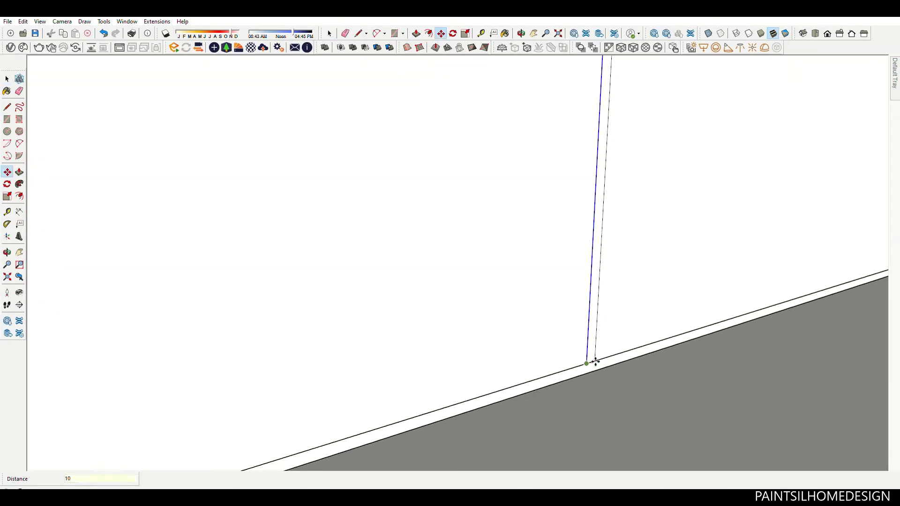
pyautogui.press('Return')
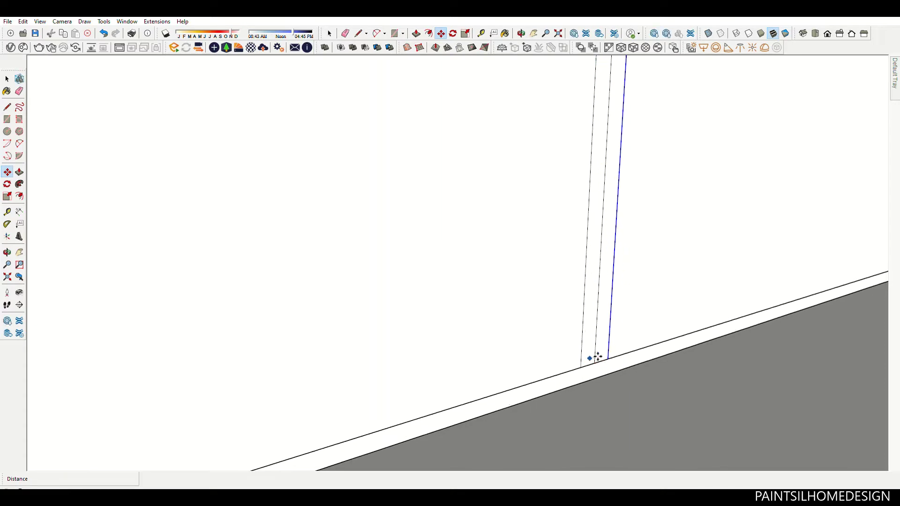
pyautogui.press('p')
pyautogui.click(601, 350)
pyautogui.press('Return')
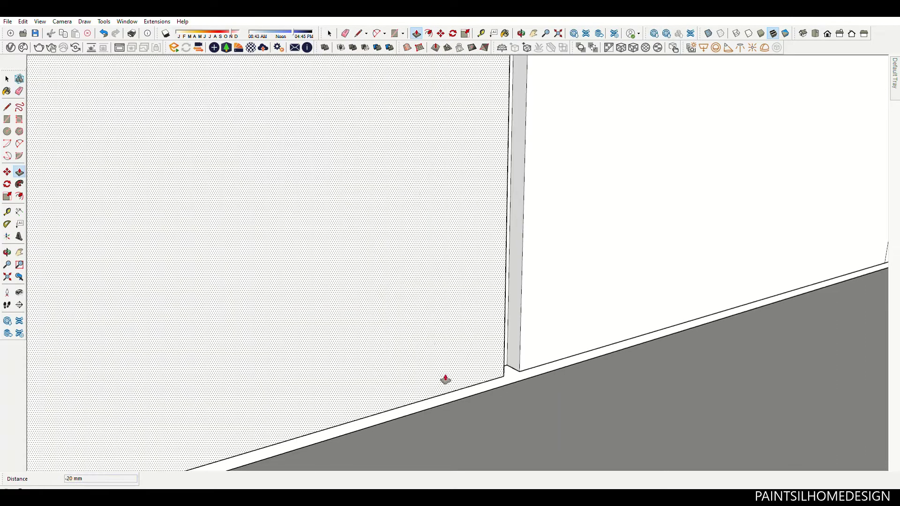
pyautogui.scroll(-5, 669, 361)
pyautogui.scroll(5, 612, 321)
# - Copy the third seam 10 mm twice and push that strip back 20 mm, then view the cabinet front-on
pyautogui.press('space')
pyautogui.click(620, 341)
pyautogui.press('m')
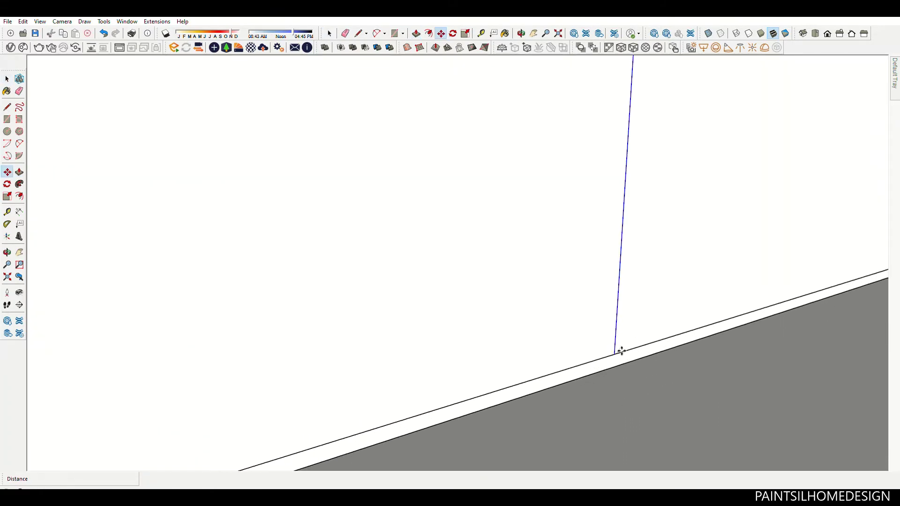
pyautogui.press('ctrl')
pyautogui.click(617, 350)
pyautogui.press('Return')
pyautogui.click(609, 355)
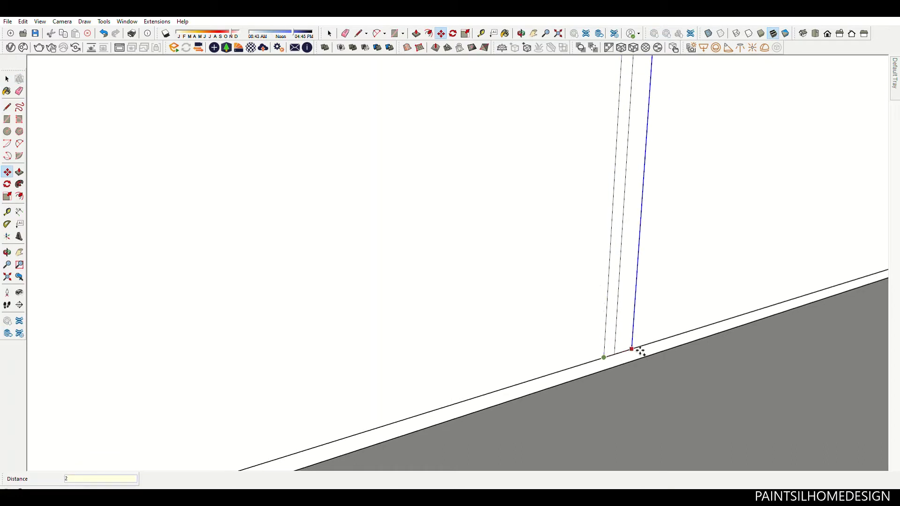
pyautogui.click(633, 348)
pyautogui.write('p')
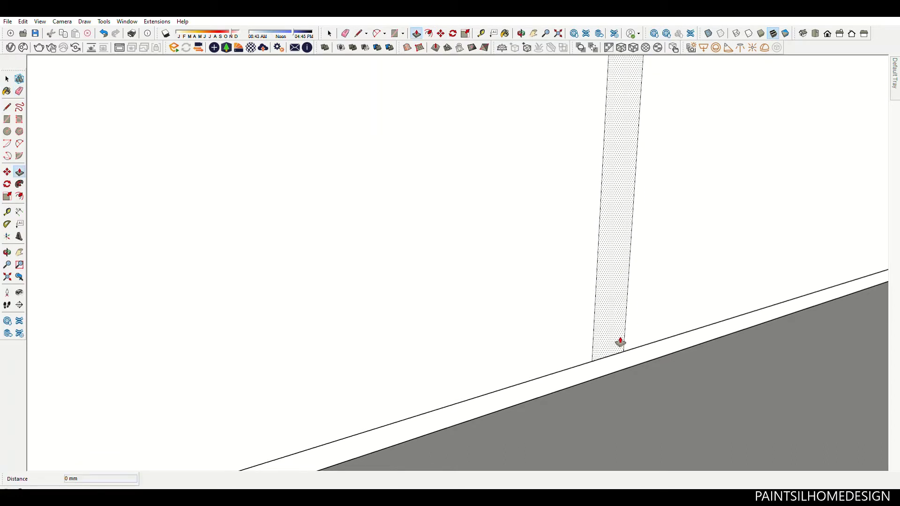
pyautogui.write('20')
pyautogui.press('Return')
pyautogui.press('space')
pyautogui.scroll(-2, 563, 341)
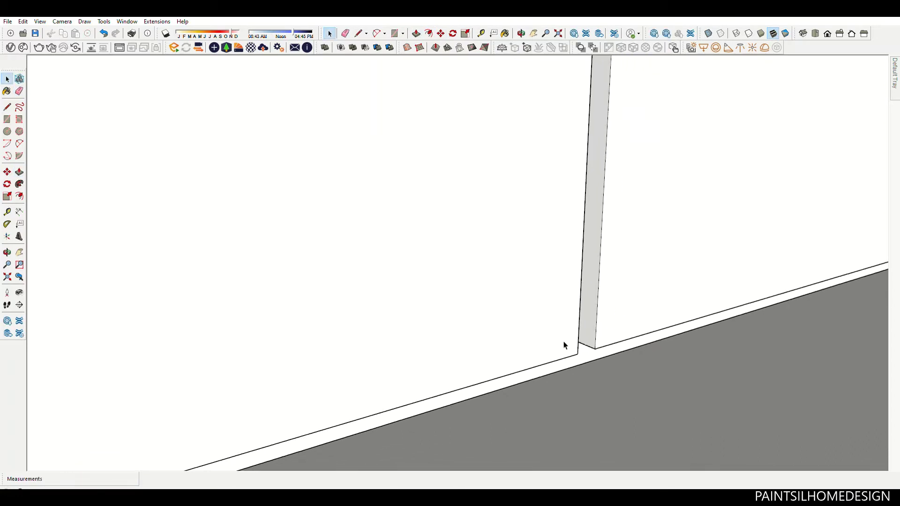
pyautogui.scroll(-5, 563, 341)
pyautogui.scroll(-3, 603, 266)
pyautogui.moveTo(603, 266)
pyautogui.mouseDown(button='middle')
pyautogui.moveTo(521, 293)
pyautogui.moveTo(525, 281)
pyautogui.mouseUp(button='middle')
# - Shift the cabinet top slab's end edge out by 5 mm with Move
pyautogui.scroll(2, 611, 204)
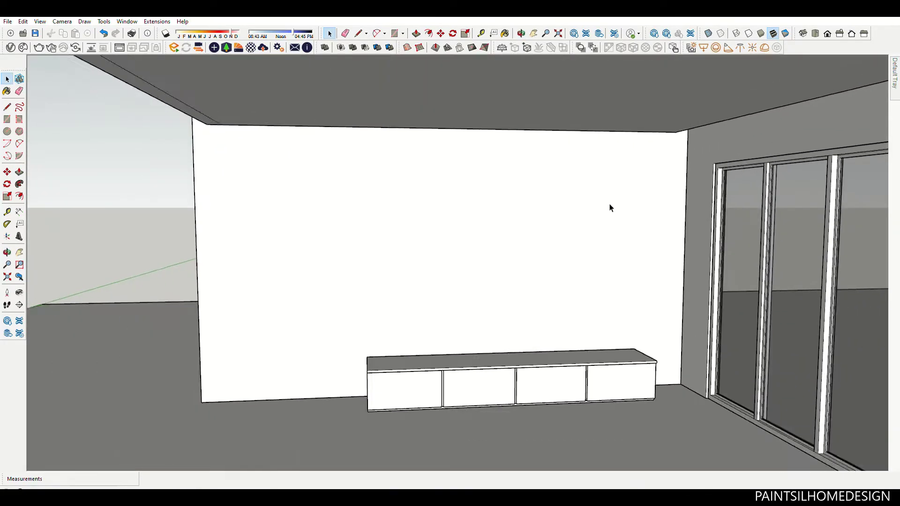
pyautogui.scroll(3, 660, 349)
pyautogui.scroll(3, 581, 357)
pyautogui.scroll(2, 581, 357)
pyautogui.moveTo(581, 357)
pyautogui.mouseDown(button='middle')
pyautogui.moveTo(872, 420)
pyautogui.moveTo(695, 370)
pyautogui.mouseUp(button='middle')
pyautogui.scroll(3, 734, 389)
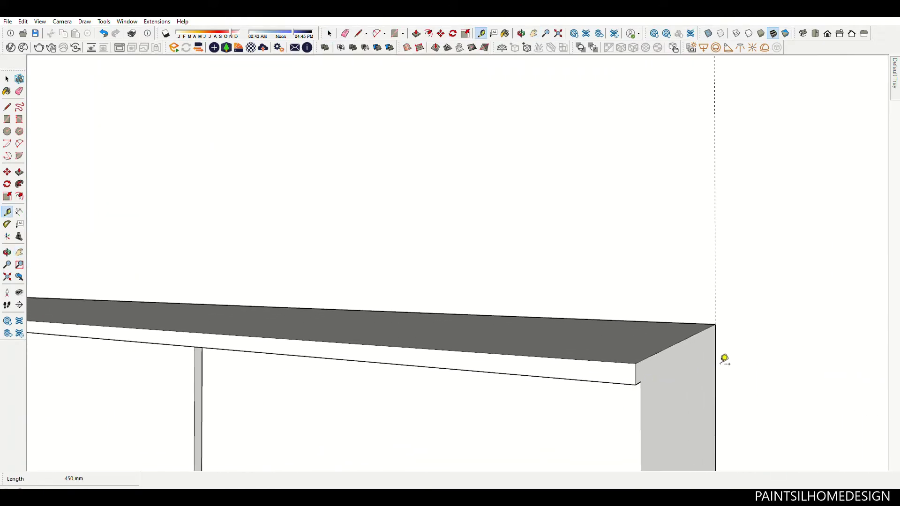
pyautogui.scroll(-3, 757, 311)
pyautogui.scroll(-3, 758, 312)
pyautogui.moveTo(603, 335); pyautogui.dragTo(299, 375, button='middle')
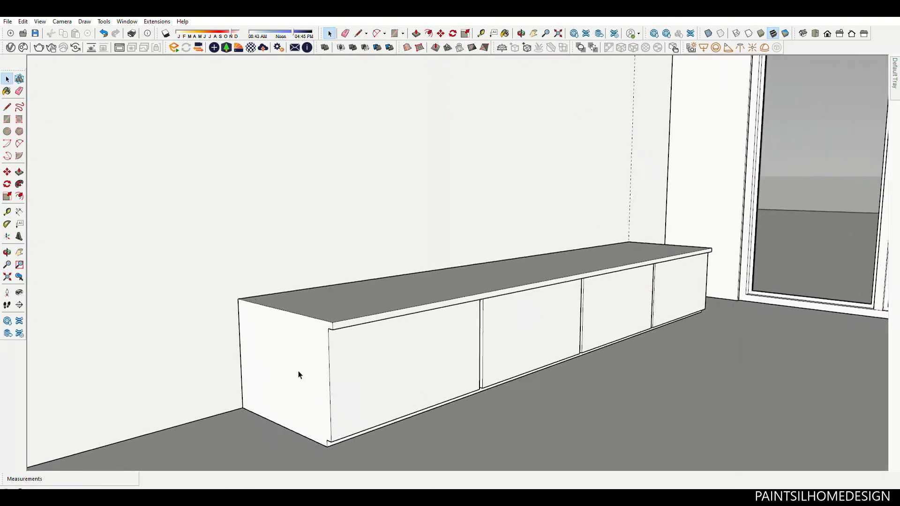
pyautogui.scroll(3, 310, 342)
pyautogui.scroll(3, 350, 271)
pyautogui.write('m')
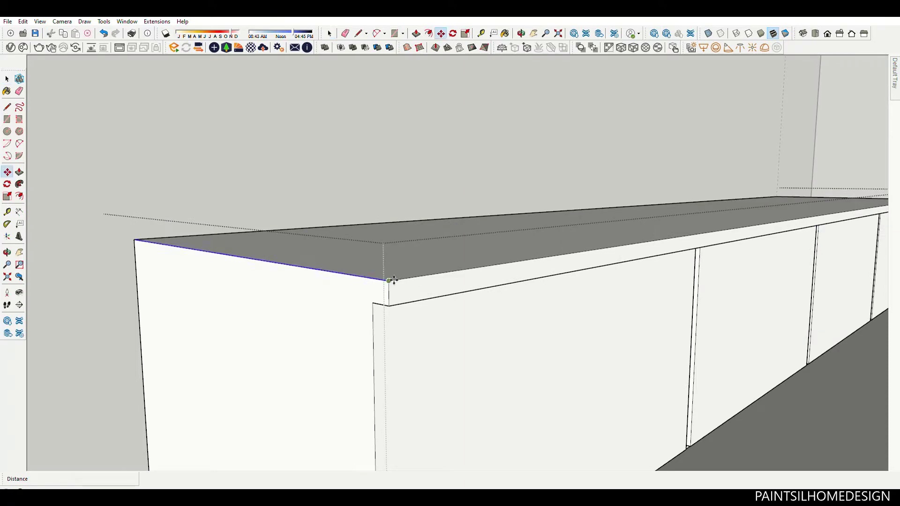
pyautogui.write('5')
pyautogui.press('Return')
# - Push/Pull the top slab's right-end sliver out 3 mm to complete the overhang
pyautogui.press('p')
pyautogui.scroll(-5, 384, 294)
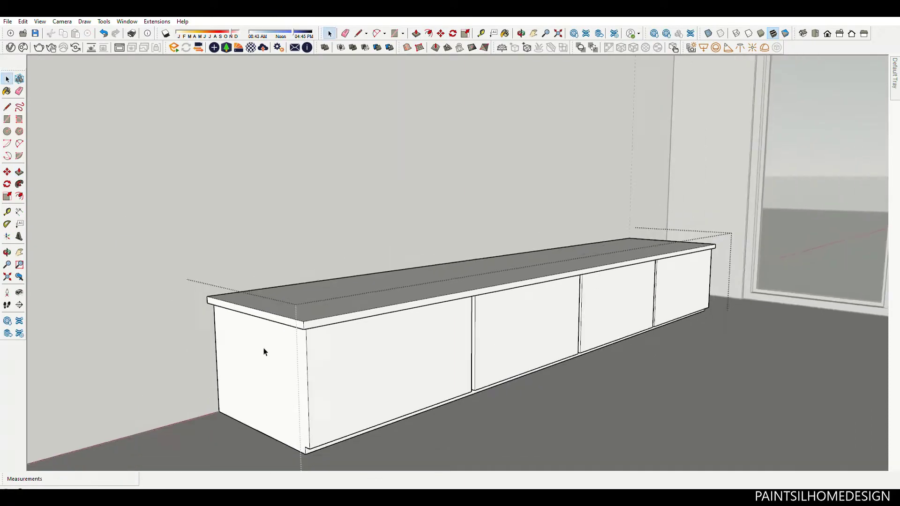
pyautogui.scroll(5, 263, 347)
pyautogui.scroll(4, 656, 301)
pyautogui.moveTo(487, 253)
pyautogui.mouseDown(button='middle')
pyautogui.moveTo(420, 226)
pyautogui.moveTo(454, 153)
pyautogui.mouseUp(button='middle')
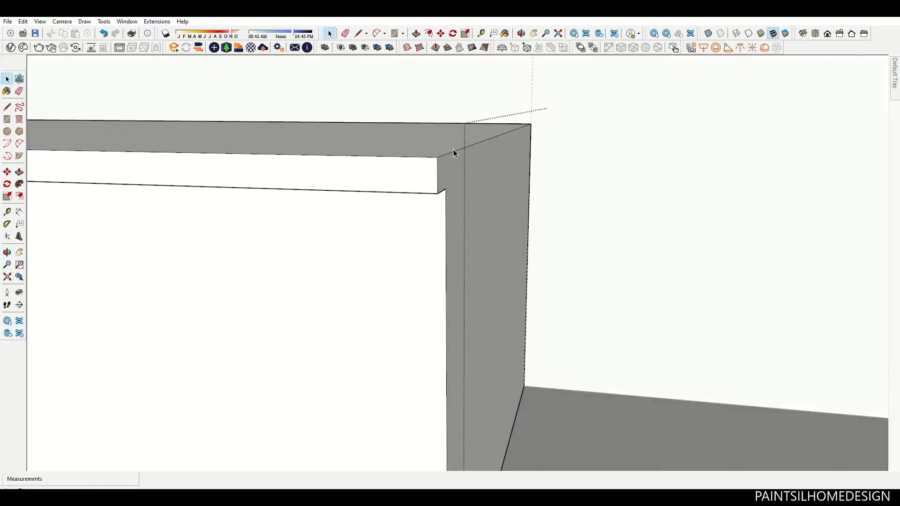
pyautogui.write('3')
pyautogui.press('Return')
pyautogui.press('p')
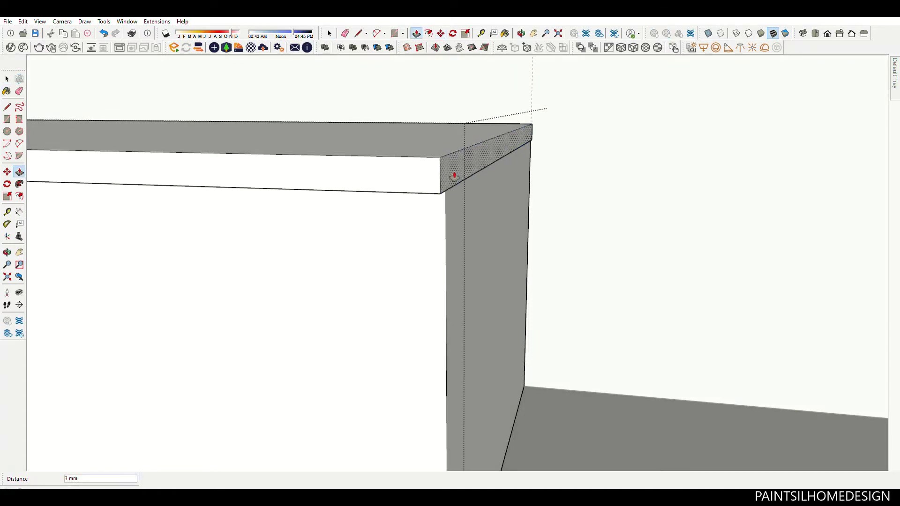
pyautogui.scroll(-5, 617, 176)
pyautogui.scroll(-4, 536, 249)
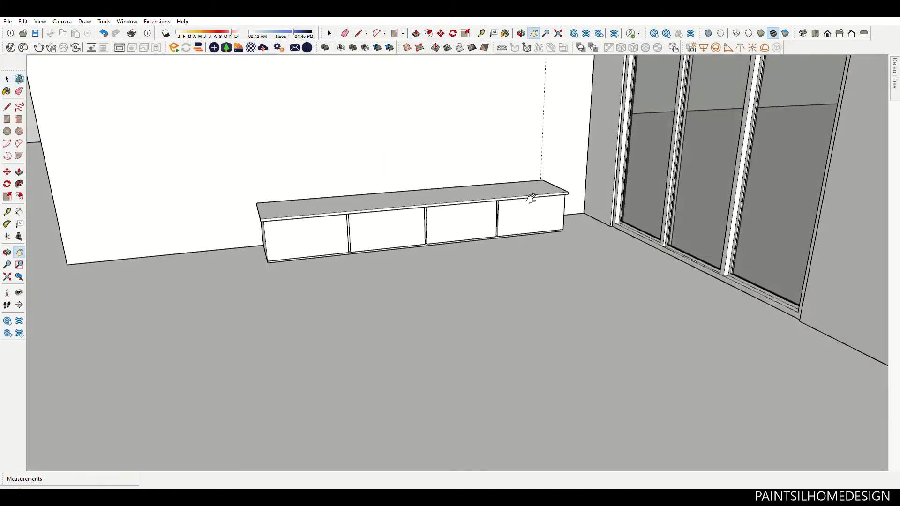
pyautogui.moveTo(527, 197)
pyautogui.keyDown('shift'); pyautogui.mouseDown(button='middle')
pyautogui.moveTo(575, 261)
pyautogui.moveTo(569, 295)
pyautogui.mouseUp(button='middle'); pyautogui.keyUp('shift')
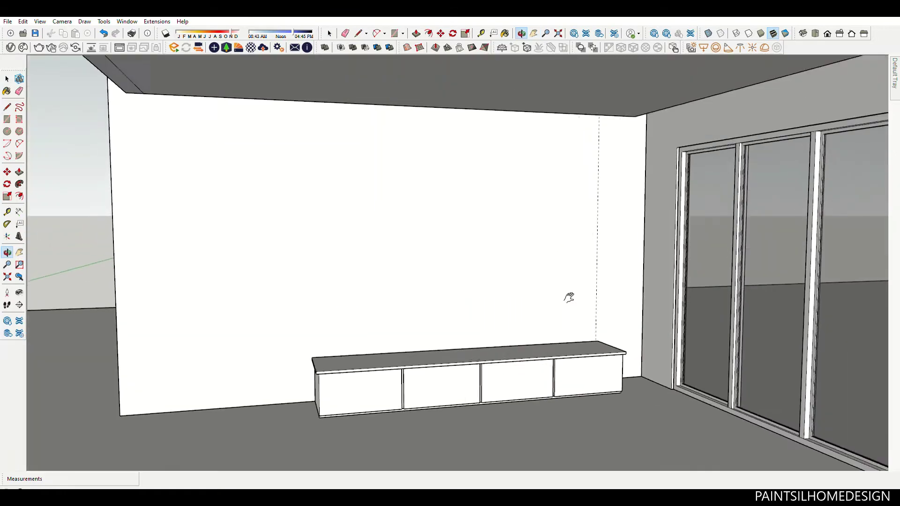
# - Draw a vertical wall line at the cabinet corner and copy it 50 mm sideways
pyautogui.scroll(2, 601, 197)
pyautogui.press('space')
pyautogui.scroll(2, 601, 262)
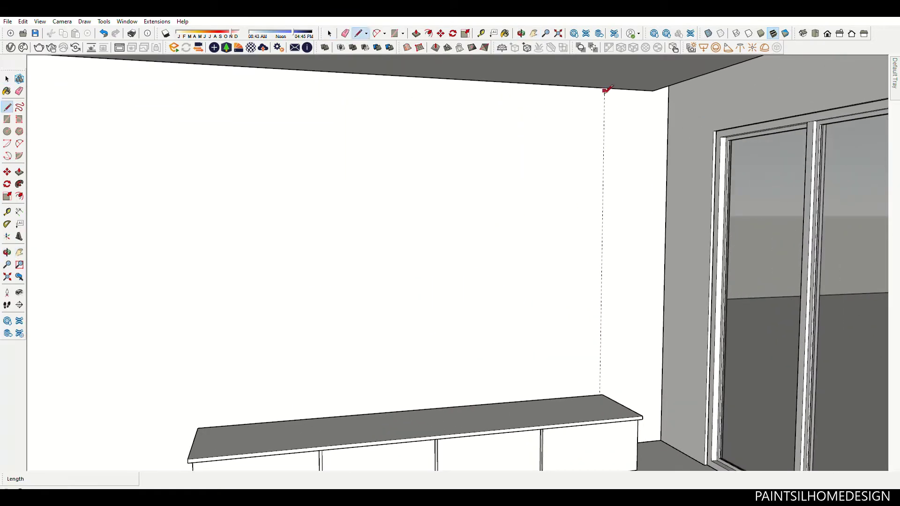
pyautogui.click(601, 394)
pyautogui.press('space')
pyautogui.scroll(-4, 599, 356)
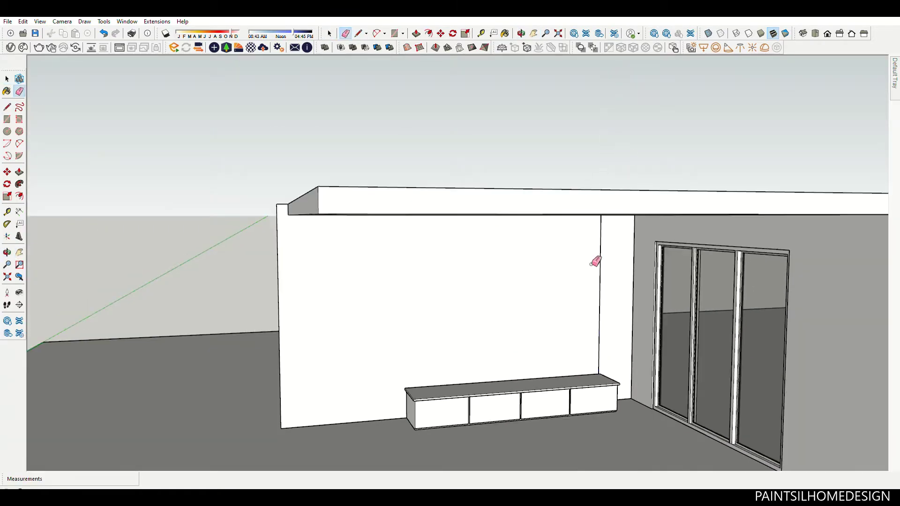
pyautogui.press('m')
pyautogui.scroll(5, 607, 374)
pyautogui.scroll(3, 622, 449)
pyautogui.scroll(2, 618, 445)
pyautogui.click(589, 415)
pyautogui.write('50')
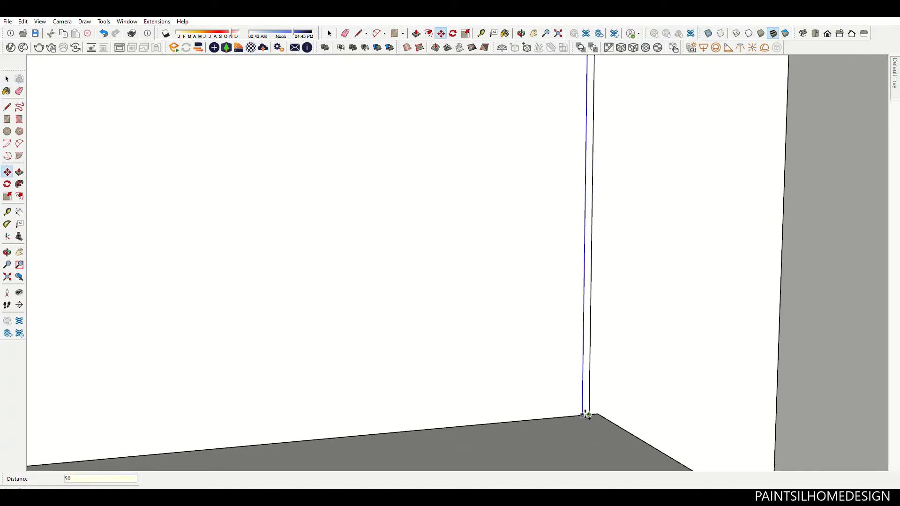
pyautogui.press('Return')
# - Draw a tall slat rectangle up to the ceiling and push it 25 mm out from the wall
pyautogui.scroll(-3, 591, 426)
pyautogui.scroll(2, 586, 220)
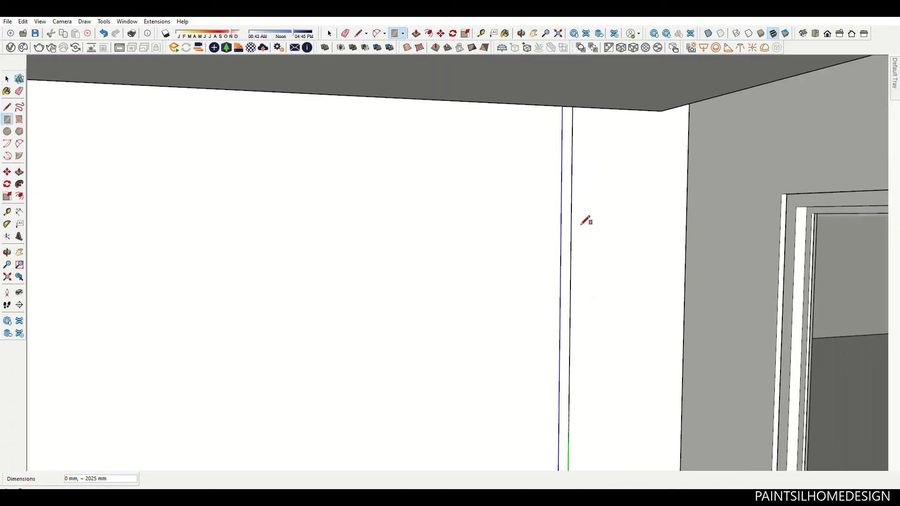
pyautogui.click(567, 105)
pyautogui.scroll(-3, 568, 114)
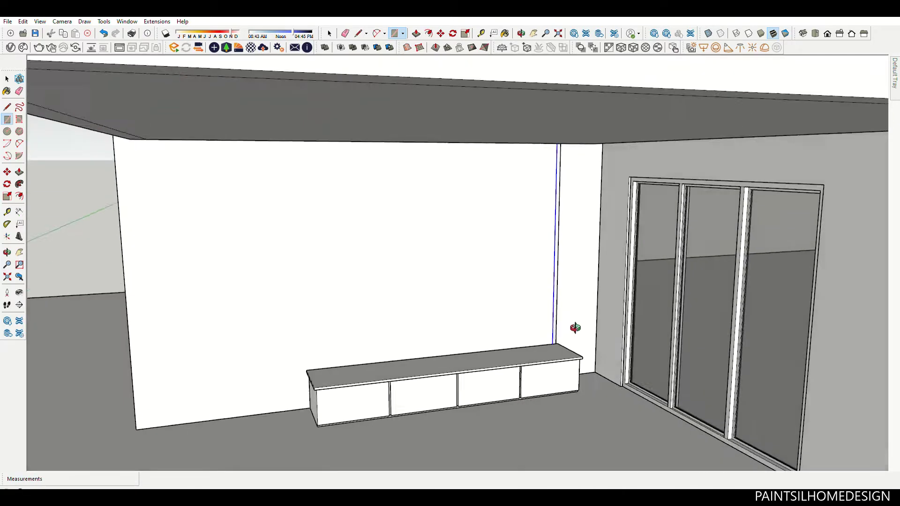
pyautogui.scroll(3, 572, 326)
pyautogui.press('space')
pyautogui.click(539, 327)
pyautogui.scroll(2, 557, 358)
pyautogui.press('p')
pyautogui.click(543, 323)
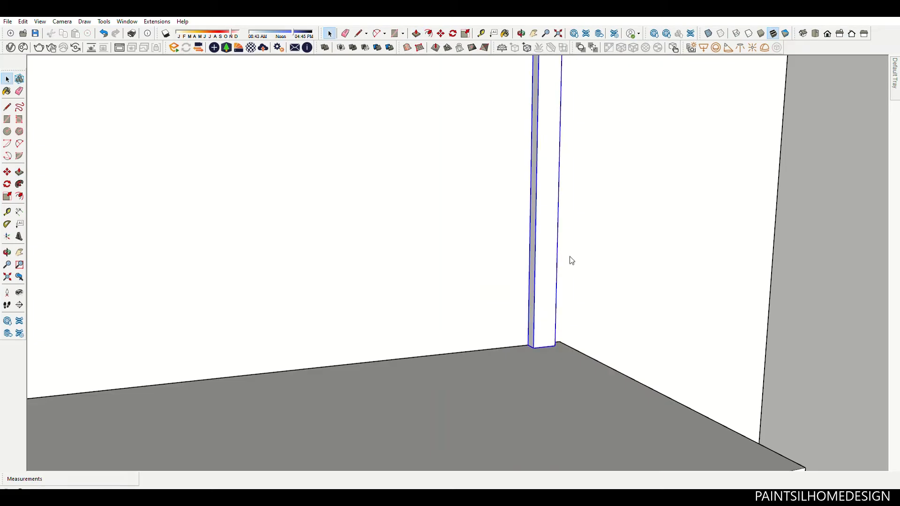
# - Copy the slat along the bench and fill the gap with 20 evenly spaced slats
pyautogui.scroll(-2, 586, 307)
pyautogui.scroll(-2, 528, 335)
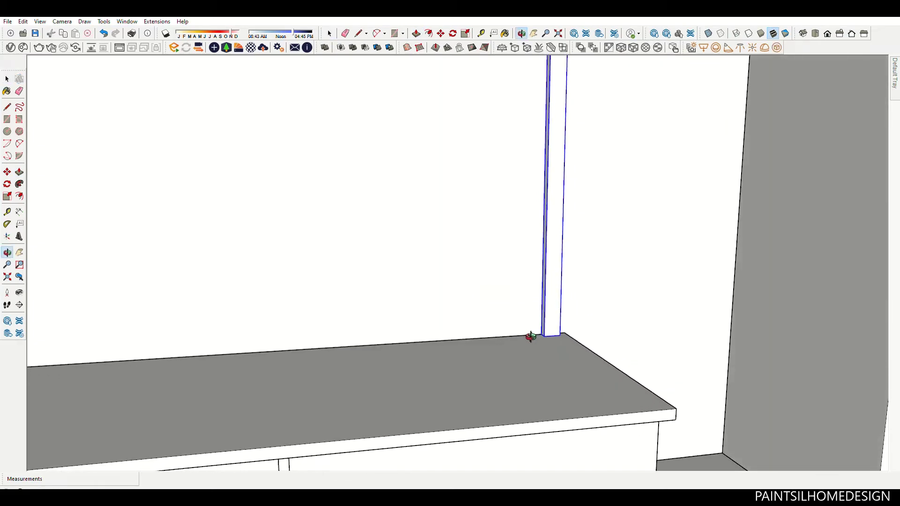
pyautogui.scroll(-2, 655, 287)
pyautogui.scroll(-2, 622, 300)
pyautogui.scroll(2, 622, 299)
pyautogui.scroll(-2, 639, 317)
pyautogui.press('m')
pyautogui.click(638, 317)
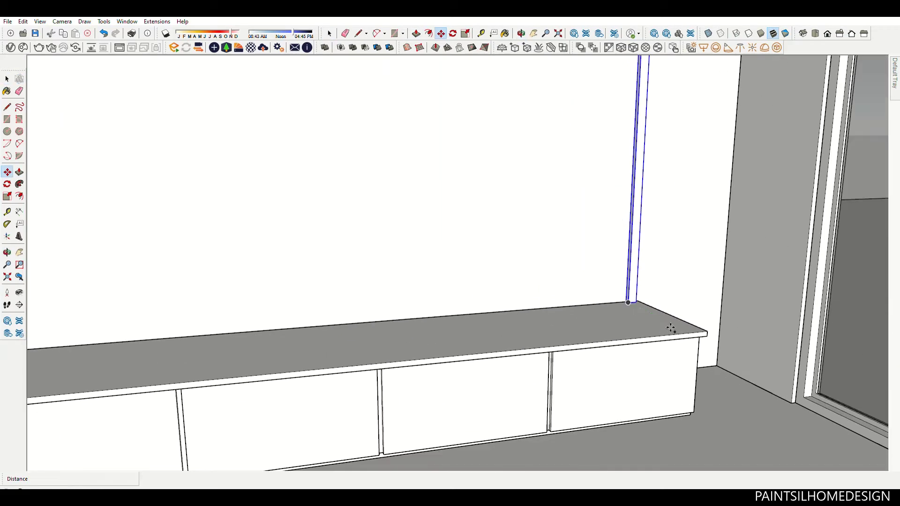
pyautogui.scroll(2, 467, 345)
pyautogui.scroll(-2, 375, 359)
pyautogui.write('/2')
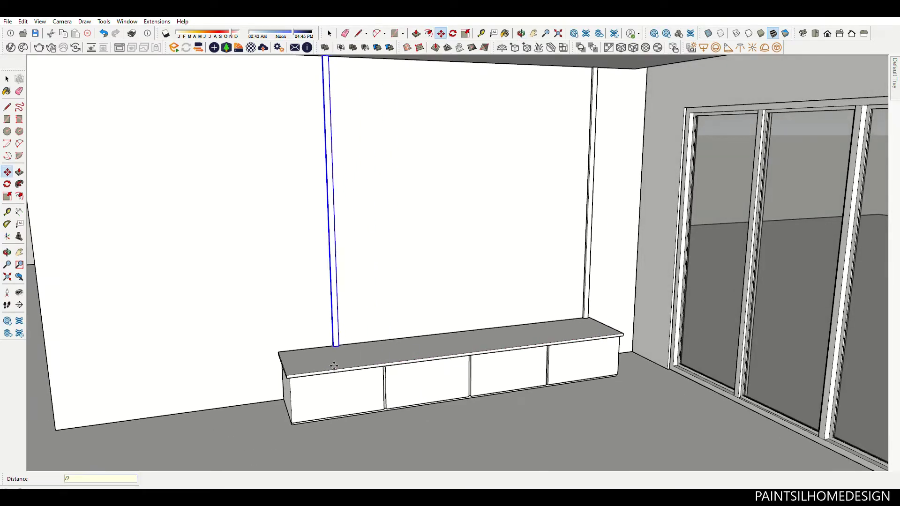
pyautogui.write('0')
pyautogui.press('Return')
pyautogui.press('Return')
pyautogui.press('space')
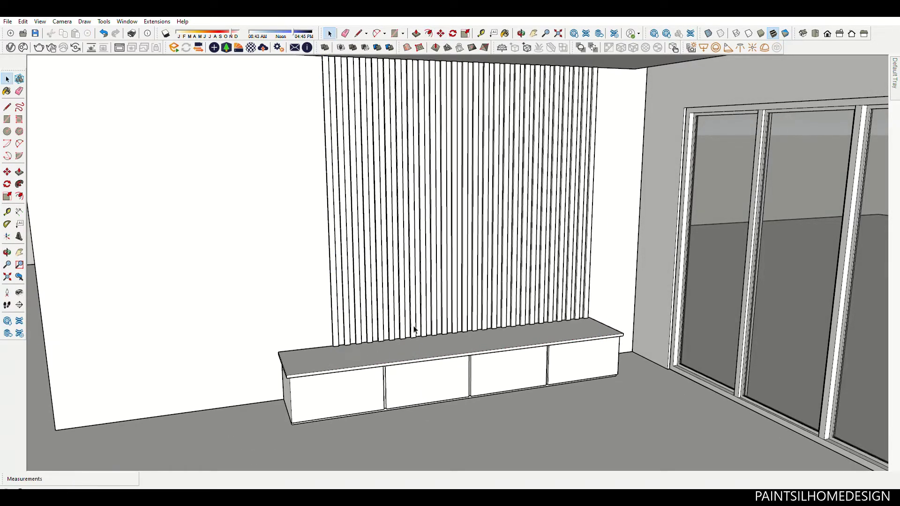
pyautogui.scroll(-6, 414, 328)
# - Draw a rectangle on the floor in front of the cabinet and make it a group
pyautogui.scroll(3, 525, 338)
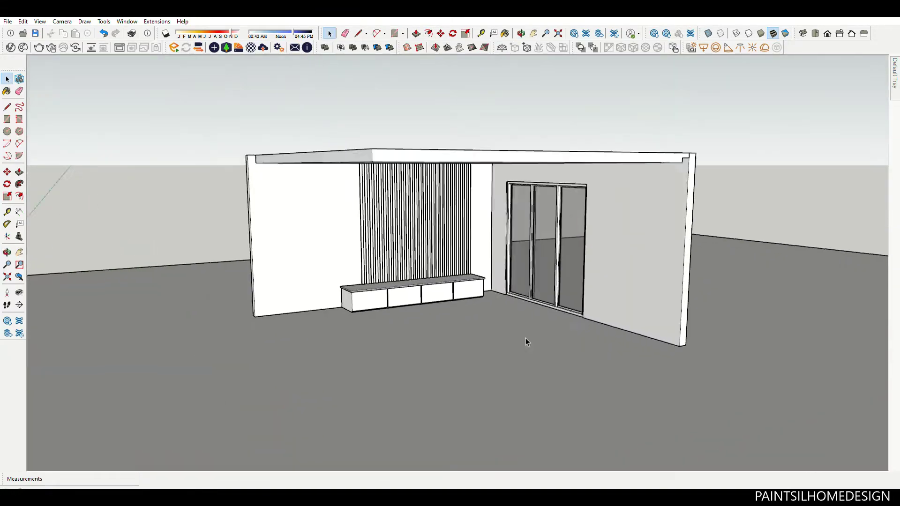
pyautogui.moveTo(525, 338); pyautogui.dragTo(492, 345, button='middle')
pyautogui.scroll(5, 470, 327)
pyautogui.moveTo(474, 315); pyautogui.dragTo(382, 321, button='middle')
pyautogui.press('r')
pyautogui.scroll(3, 381, 321)
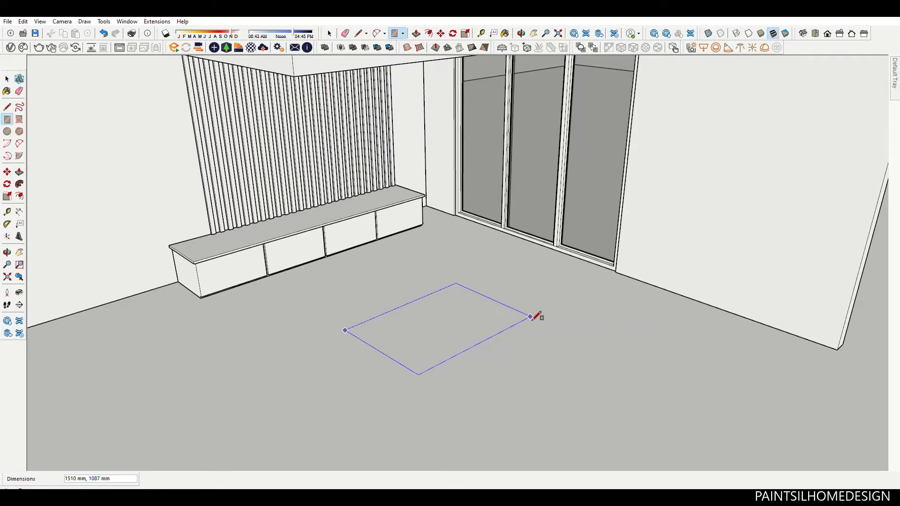
pyautogui.click(545, 313)
pyautogui.press('space')
pyautogui.doubleClick(517, 336)
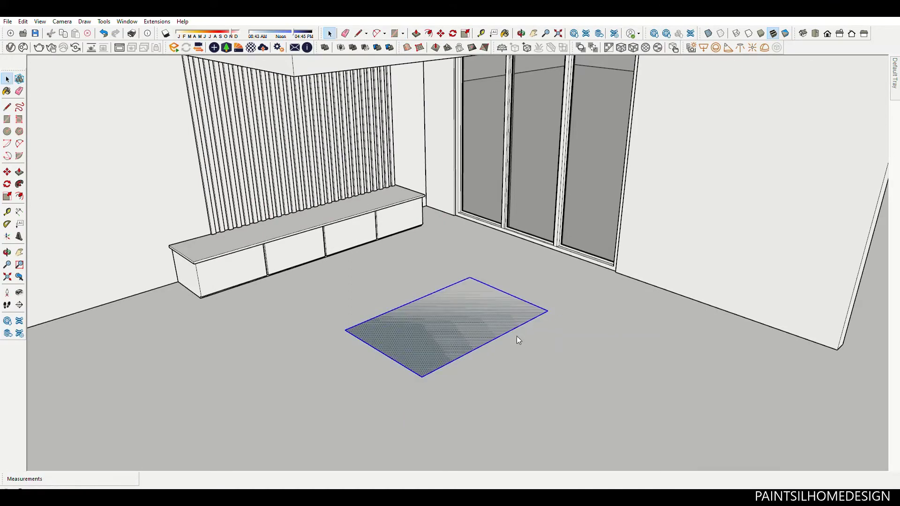
pyautogui.hotkey('ctrl', 'g')
# - Inside the group, raise the rectangle into a 450 mm tall box
pyautogui.doubleClick(428, 330)
pyautogui.press('p')
pyautogui.click(412, 332)
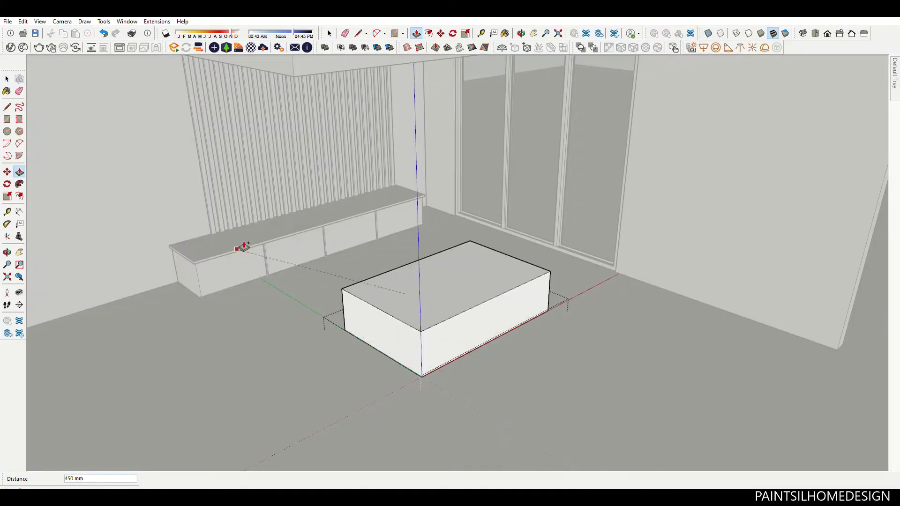
pyautogui.click(239, 240)
pyautogui.press('space')
pyautogui.scroll(3, 432, 364)
pyautogui.scroll(2, 454, 381)
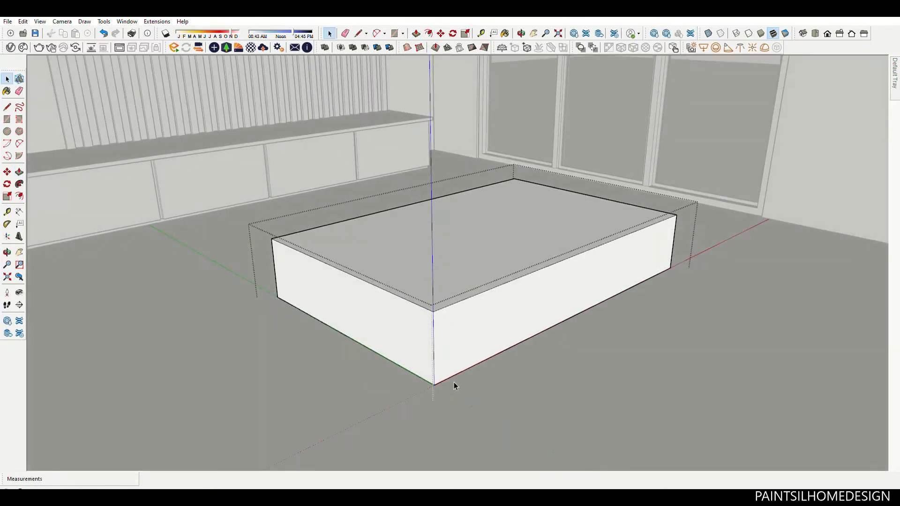
pyautogui.scroll(2, 432, 343)
# - Copy the box's bottom edges 25 mm upward to outline a base strip
pyautogui.click(423, 355)
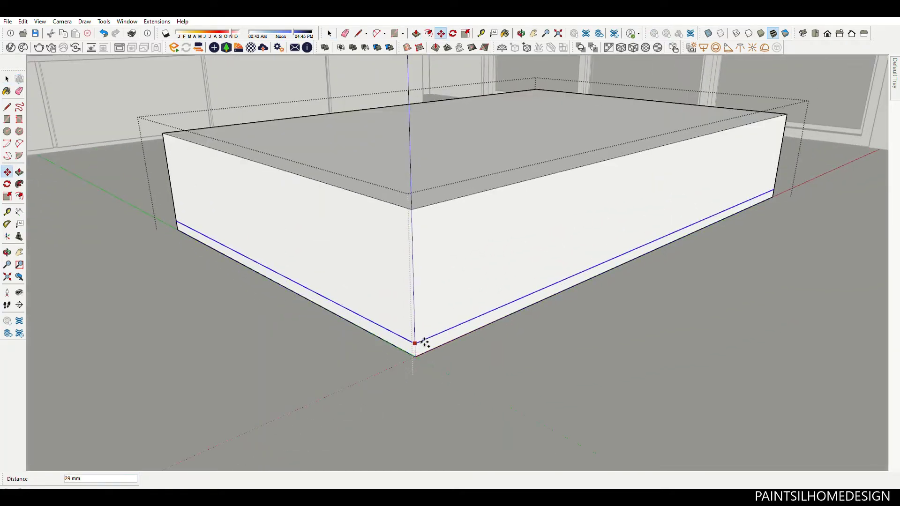
pyautogui.write('25')
pyautogui.press('Return')
pyautogui.press('space')
pyautogui.scroll(-3, 323, 341)
pyautogui.scroll(5, 560, 276)
pyautogui.scroll(1, 553, 318)
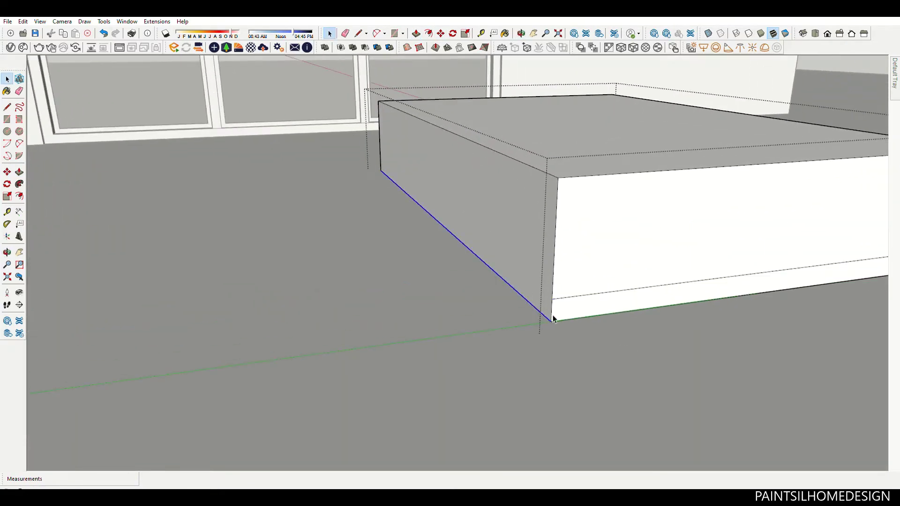
# - Push the lower 25 mm strip inward to form a recessed base, then view the room
pyautogui.press('space')
pyautogui.scroll(-3, 586, 315)
pyautogui.moveTo(615, 311); pyautogui.dragTo(523, 248, button='middle')
pyautogui.scroll(5, 261, 300)
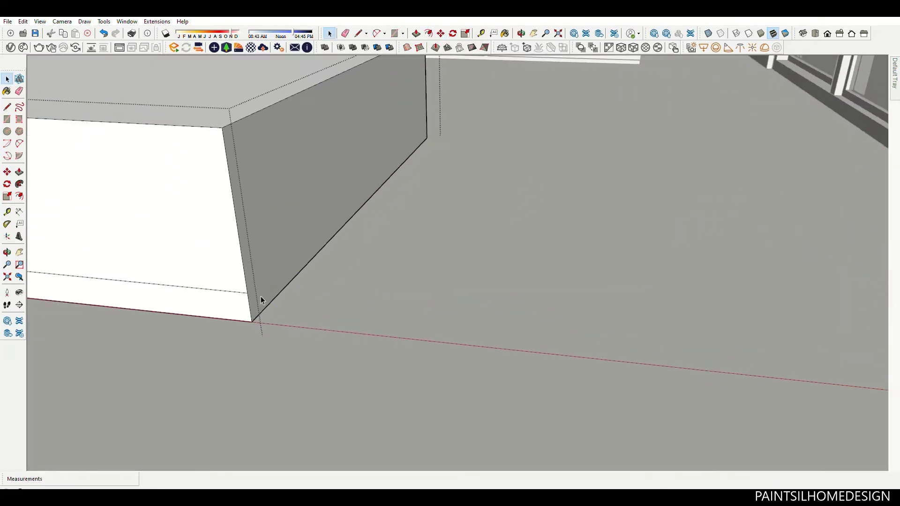
pyautogui.press('p')
pyautogui.click(272, 288)
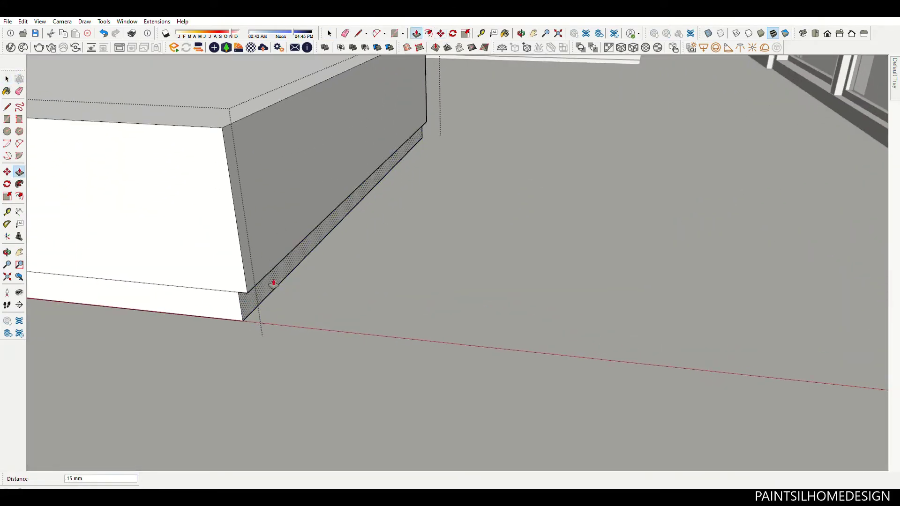
pyautogui.press('Return')
pyautogui.scroll(-5, 412, 296)
pyautogui.moveTo(373, 322); pyautogui.dragTo(458, 321, button='middle')
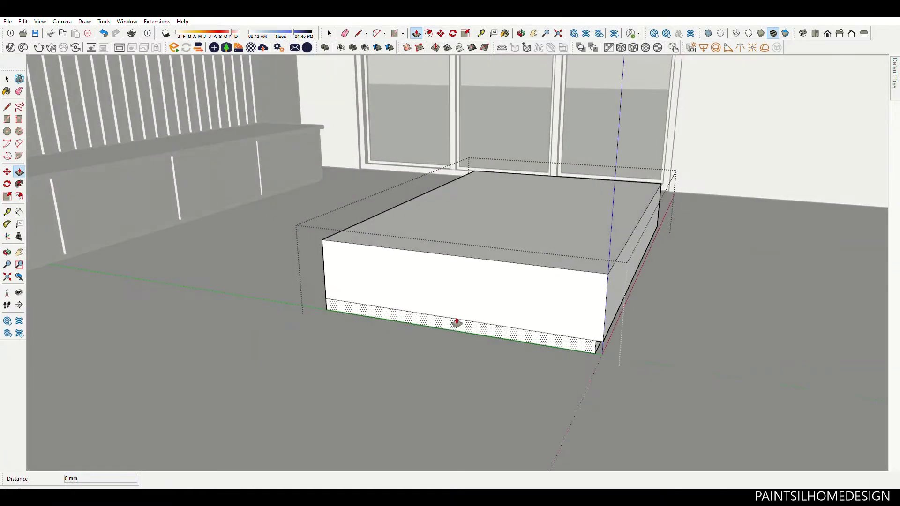
pyautogui.scroll(3, 384, 306)
pyautogui.press('space')
pyautogui.moveTo(383, 306)
pyautogui.mouseDown(button='middle')
pyautogui.moveTo(363, 325)
pyautogui.moveTo(476, 269)
pyautogui.moveTo(343, 213)
pyautogui.mouseUp(button='middle')
pyautogui.scroll(-3, 462, 293)
pyautogui.scroll(2, 406, 285)
pyautogui.scroll(-3, 406, 288)
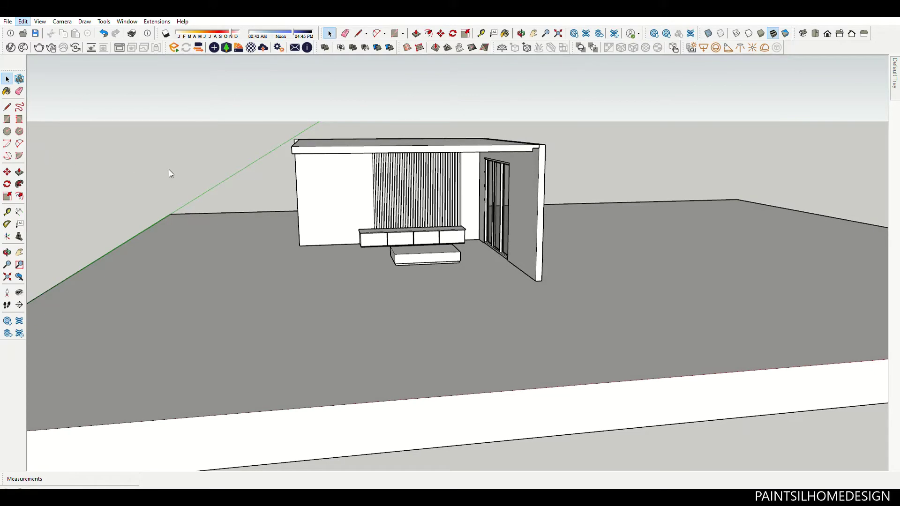
pyautogui.scroll(4, 396, 181)
pyautogui.scroll(3, 345, 125)
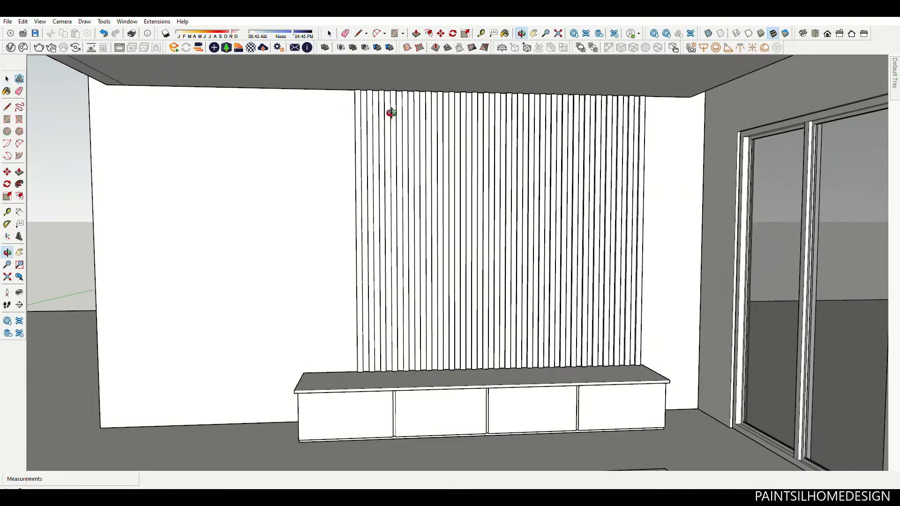
pyautogui.scroll(1, 350, 109)
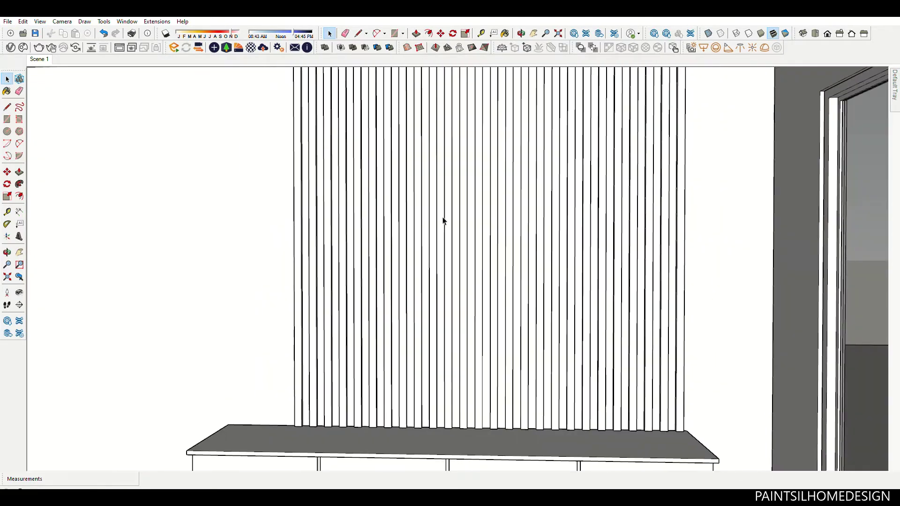
pyautogui.click(7, 304)
pyautogui.moveTo(497, 266); pyautogui.dragTo(523, 404)
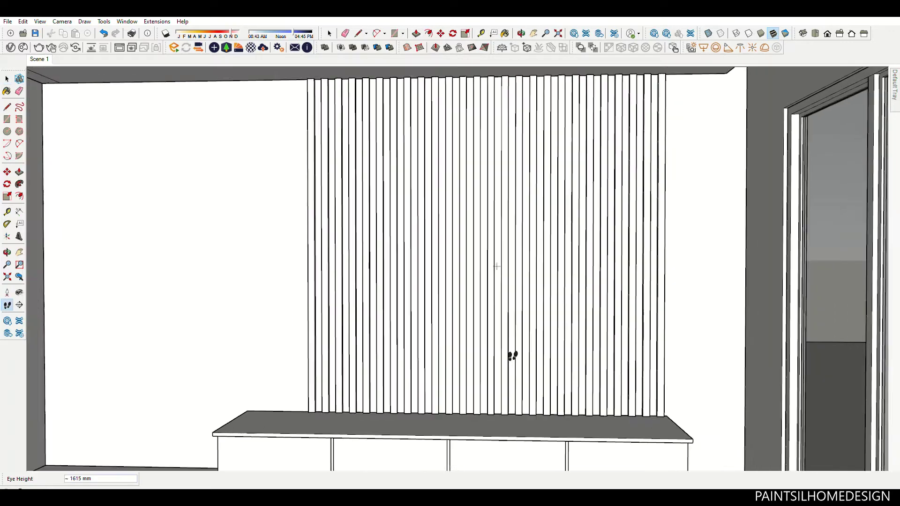
pyautogui.scroll(2, 377, 351)
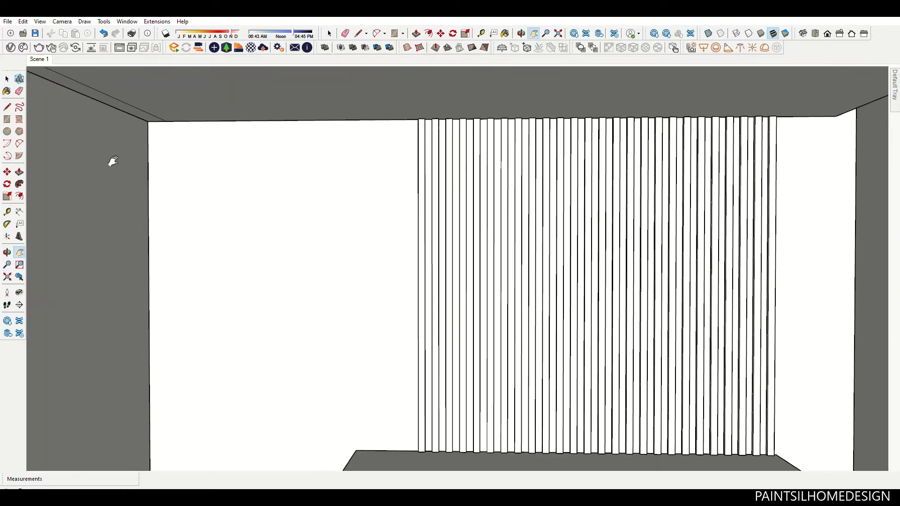
pyautogui.scroll(2, 110, 161)
pyautogui.moveTo(215, 179); pyautogui.dragTo(319, 190)
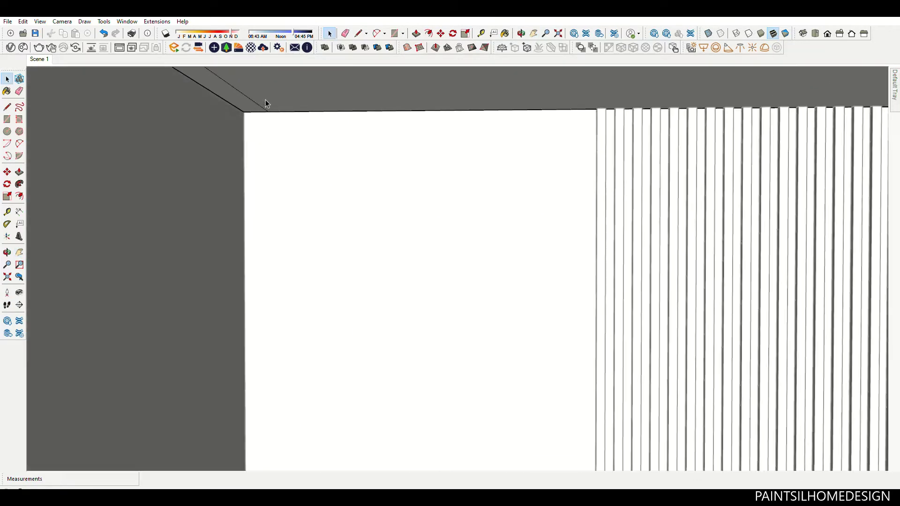
pyautogui.scroll(1, 265, 99)
pyautogui.press('space')
pyautogui.click(243, 141)
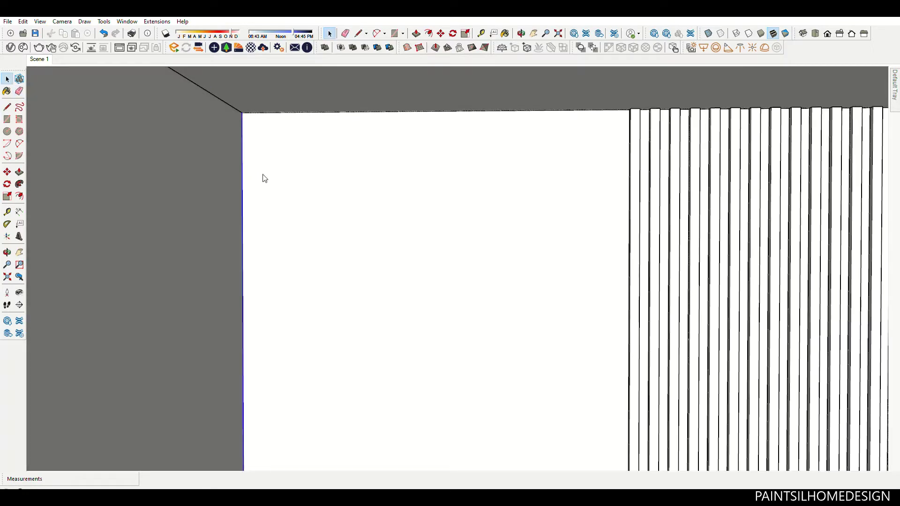
pyautogui.scroll(-5, 265, 179)
pyautogui.scroll(-4, 393, 249)
pyautogui.scroll(4, 422, 248)
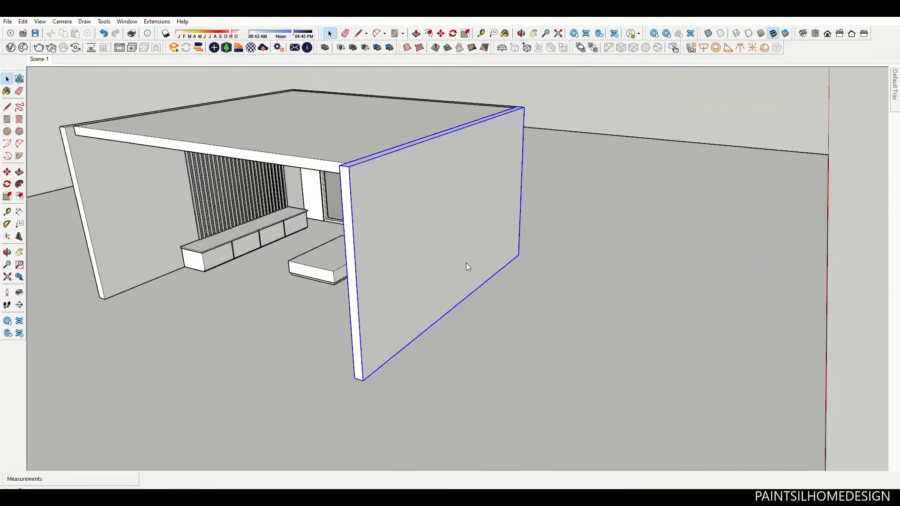
pyautogui.scroll(-5, 466, 263)
# - Inside the ceiling group, offset the ceiling face inward to outline a central panel
pyautogui.scroll(6, 463, 154)
pyautogui.scroll(-1, 462, 153)
pyautogui.scroll(2, 574, 131)
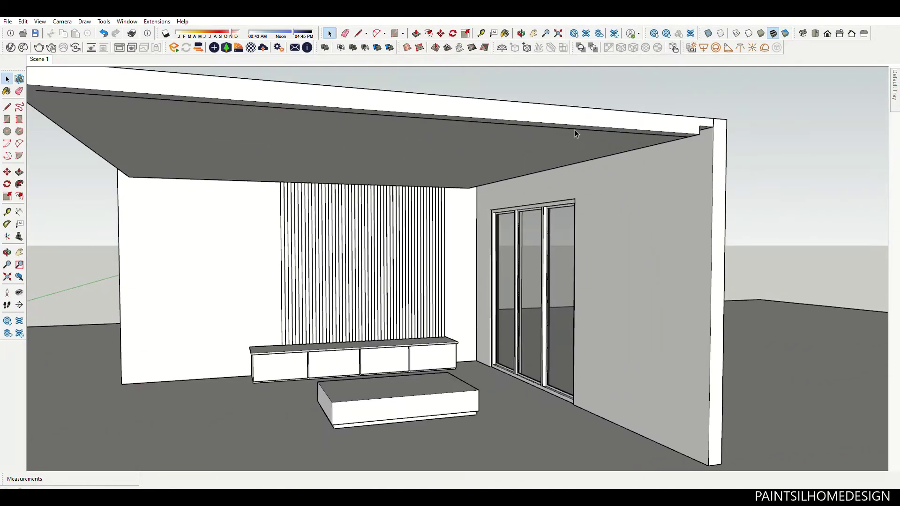
pyautogui.scroll(2, 574, 130)
pyautogui.doubleClick(588, 123)
pyautogui.scroll(-3, 490, 177)
pyautogui.scroll(-2, 483, 174)
pyautogui.scroll(3, 454, 144)
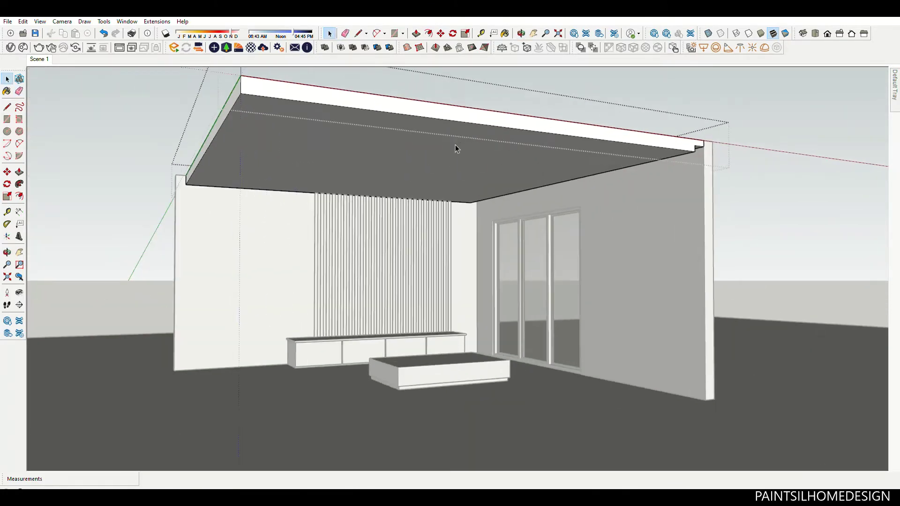
pyautogui.click(468, 131)
pyautogui.scroll(1, 467, 133)
pyautogui.scroll(1, 459, 148)
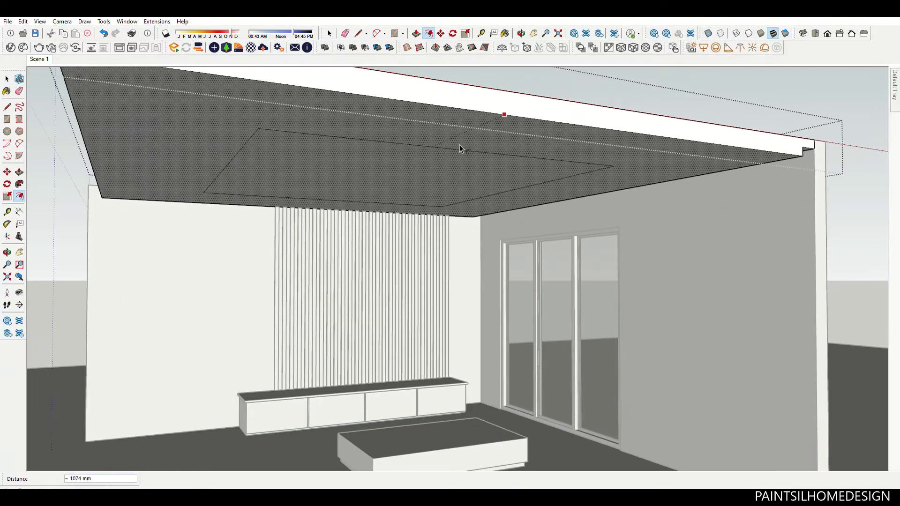
pyautogui.press('Return')
# - Push/Pull the inner ceiling panel up 50 mm into a recess
pyautogui.scroll(-2, 455, 148)
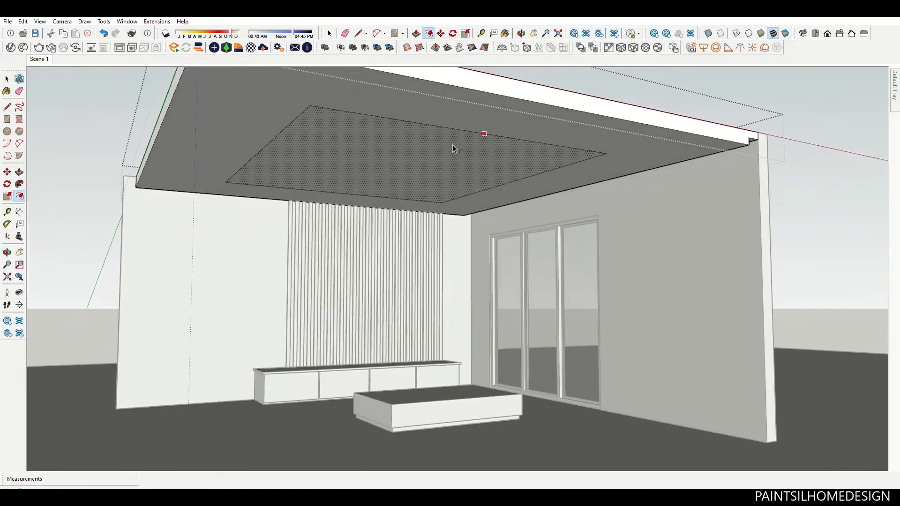
pyautogui.click(456, 156)
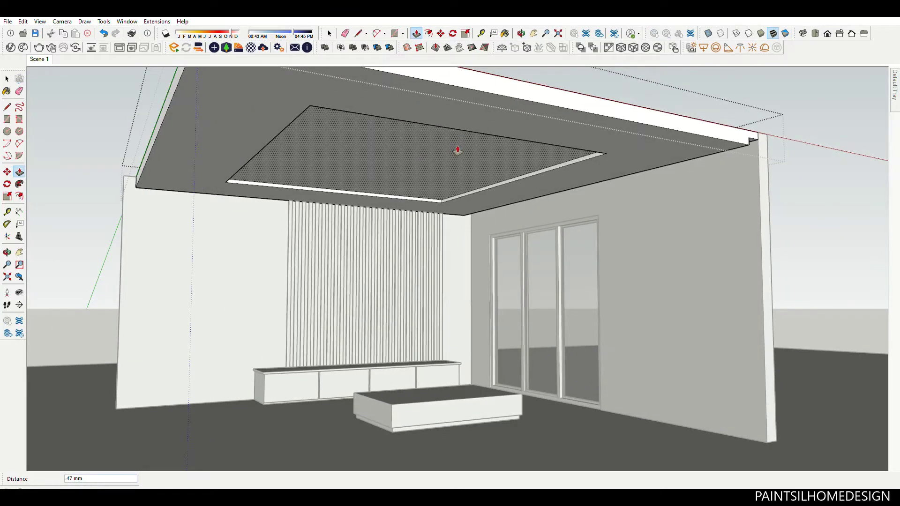
pyautogui.press('Return')
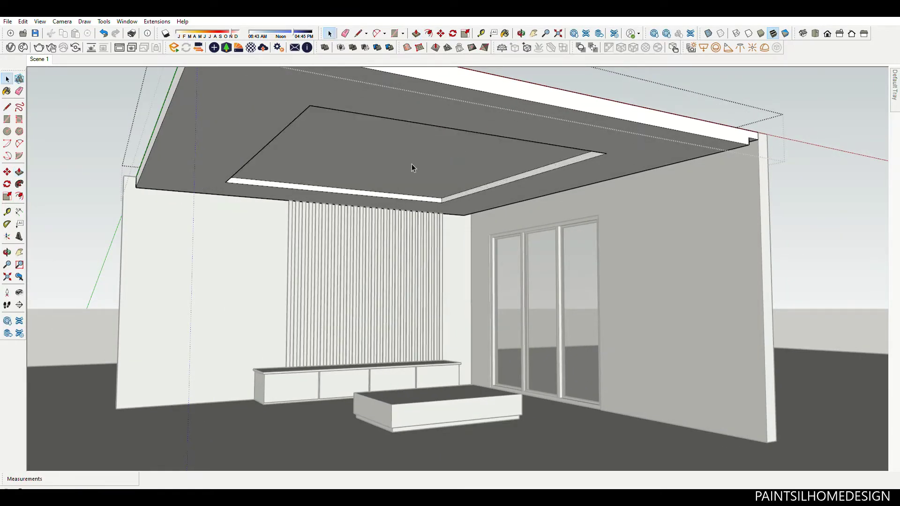
pyautogui.scroll(-3, 350, 159)
pyautogui.scroll(-2, 382, 162)
pyautogui.scroll(5, 215, 181)
# - Draw a line along the ceiling recess strip, corner to far corner, splitting it lengthwise
pyautogui.scroll(4, 216, 182)
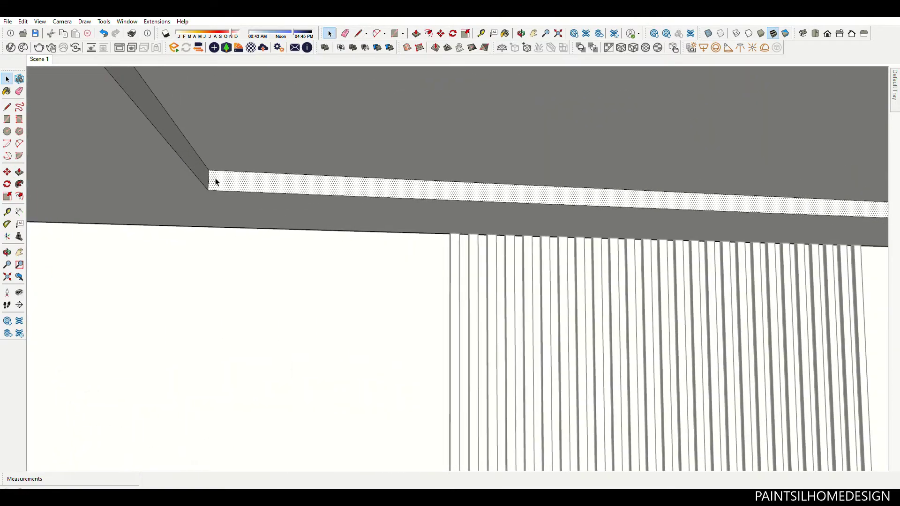
pyautogui.scroll(-2, 216, 182)
pyautogui.scroll(-2, 214, 187)
pyautogui.press('l')
pyautogui.scroll(-1, 205, 171)
pyautogui.scroll(-2, 205, 174)
pyautogui.click(202, 177)
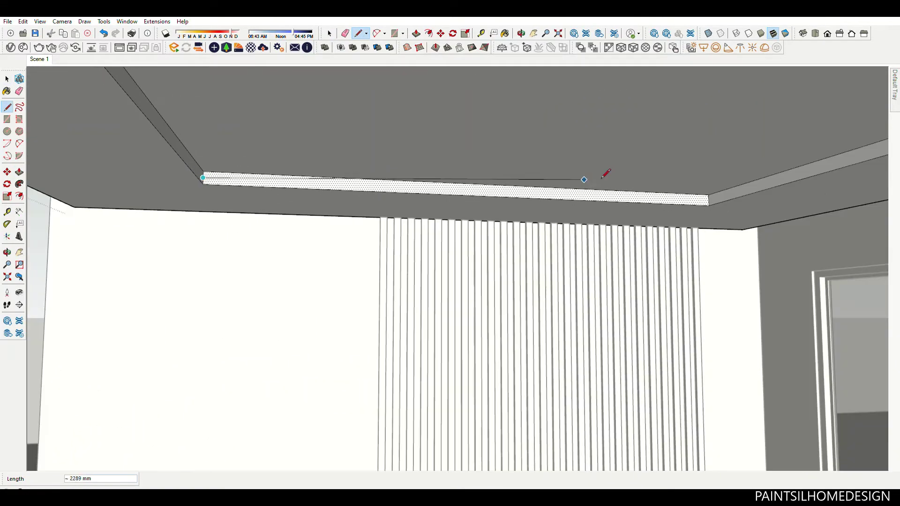
pyautogui.scroll(2, 767, 207)
pyautogui.click(773, 203)
pyautogui.scroll(-2, 514, 205)
pyautogui.scroll(-2, 581, 177)
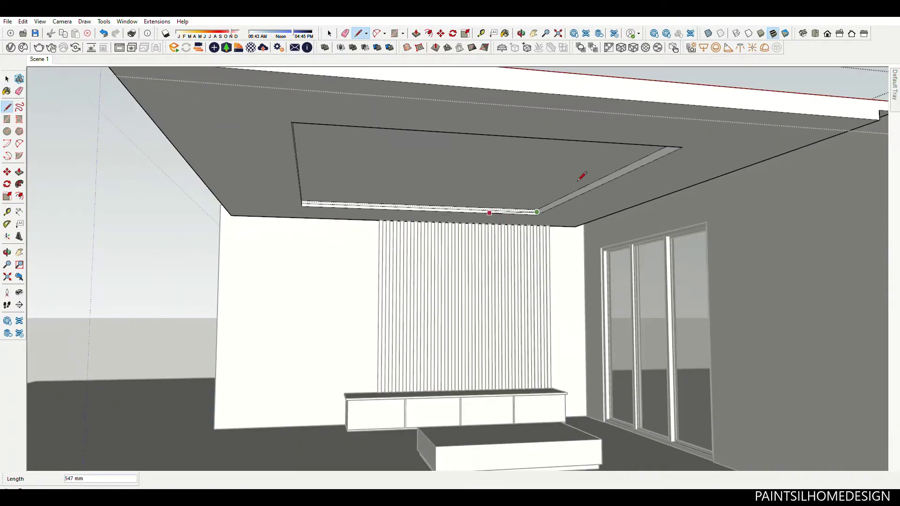
pyautogui.scroll(3, 581, 177)
pyautogui.scroll(2, 796, 164)
pyautogui.moveTo(793, 206)
pyautogui.keyDown('shift'); pyautogui.mouseDown(button='middle')
pyautogui.moveTo(627, 202)
pyautogui.moveTo(737, 187)
pyautogui.moveTo(779, 217)
pyautogui.mouseUp(button='middle'); pyautogui.keyUp('shift')
pyautogui.scroll(3, 759, 195)
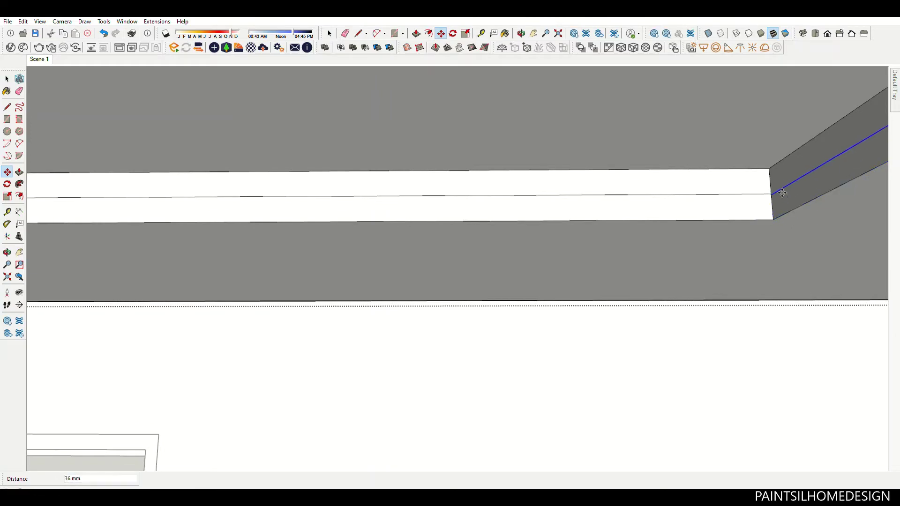
# - Paint the strip's lower face pale pink from the Colors material library
pyautogui.press('space')
pyautogui.scroll(-5, 386, 227)
pyautogui.moveTo(386, 226)
pyautogui.mouseDown(button='middle')
pyautogui.moveTo(518, 257)
pyautogui.moveTo(277, 291)
pyautogui.mouseUp(button='middle')
pyautogui.scroll(5, 224, 284)
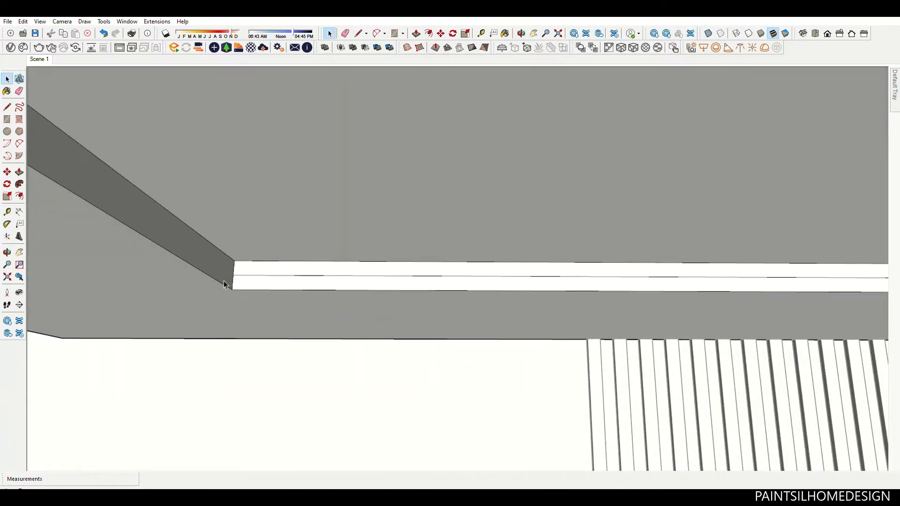
pyautogui.scroll(2, 224, 284)
pyautogui.scroll(2, 235, 287)
pyautogui.press('m')
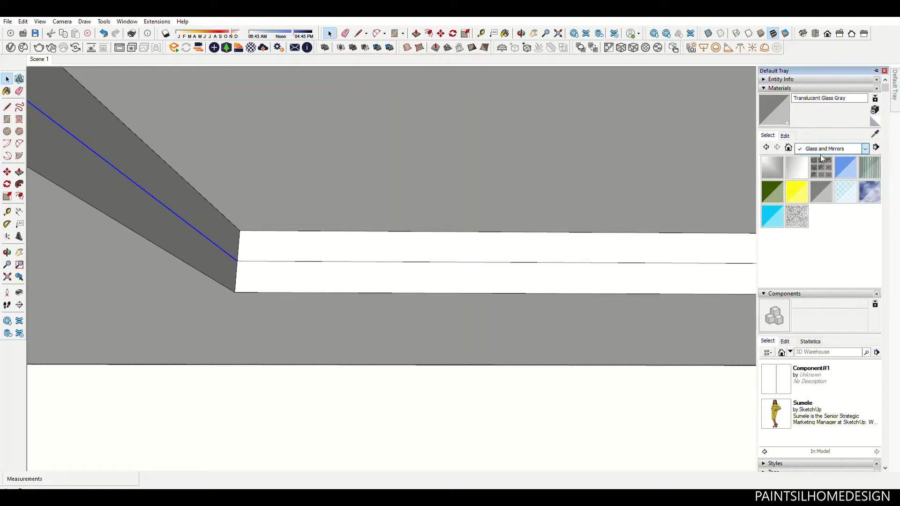
pyautogui.click(864, 149)
pyautogui.click(828, 179)
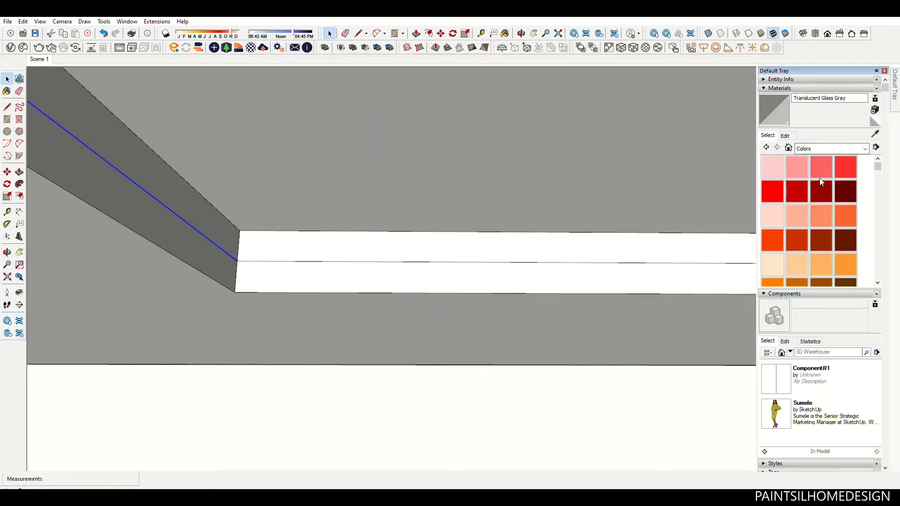
pyautogui.scroll(-5, 818, 183)
pyautogui.click(794, 226)
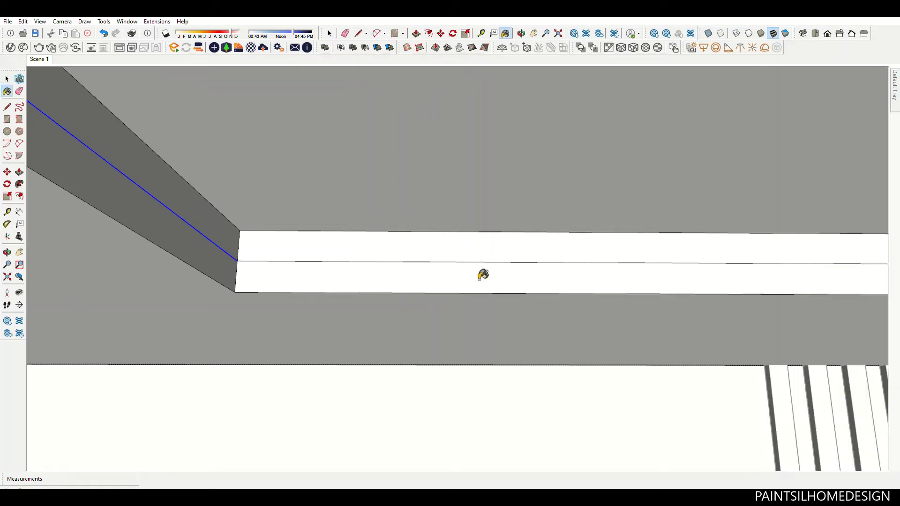
pyautogui.click(482, 273)
pyautogui.moveTo(213, 259)
pyautogui.mouseDown(button='middle')
pyautogui.moveTo(352, 297)
pyautogui.moveTo(752, 290)
pyautogui.moveTo(711, 276)
pyautogui.moveTo(618, 305)
pyautogui.moveTo(514, 287)
pyautogui.mouseUp(button='middle')
pyautogui.scroll(-3, 502, 311)
pyautogui.scroll(3, 722, 227)
pyautogui.scroll(3, 692, 266)
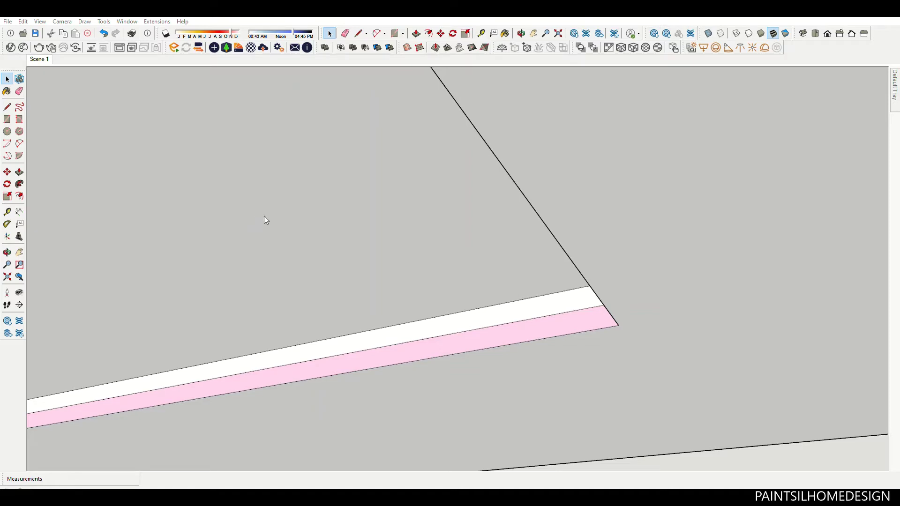
# - Orbit from the ceiling to a top-down view of the room and coffee table
pyautogui.moveTo(430, 303)
pyautogui.mouseDown(button='middle')
pyautogui.moveTo(532, 356)
pyautogui.moveTo(436, 386)
pyautogui.moveTo(538, 347)
pyautogui.moveTo(364, 415)
pyautogui.mouseUp(button='middle')
pyautogui.scroll(-3, 363, 415)
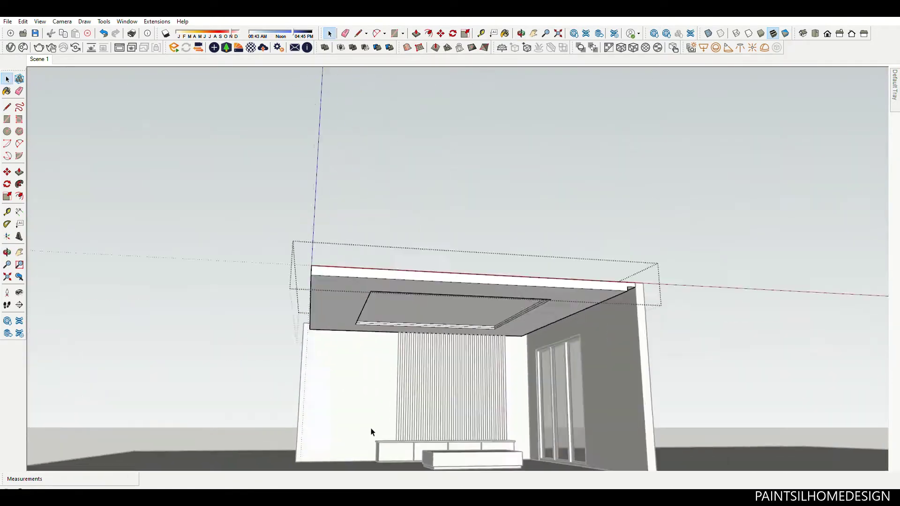
pyautogui.scroll(-3, 369, 428)
pyautogui.moveTo(423, 327); pyautogui.dragTo(518, 448, button='middle')
pyautogui.scroll(4, 491, 384)
pyautogui.scroll(-3, 491, 384)
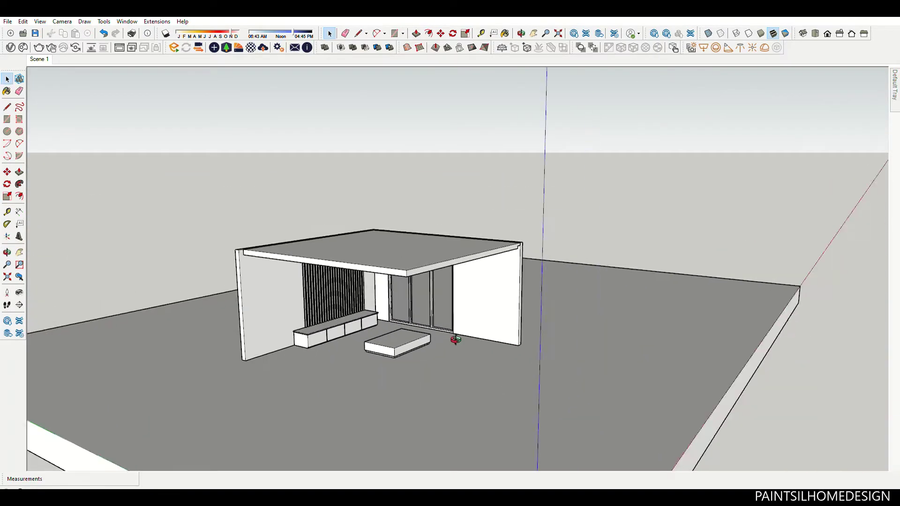
pyautogui.moveTo(456, 338); pyautogui.dragTo(485, 392, button='middle')
pyautogui.moveTo(427, 309); pyautogui.dragTo(468, 355, button='middle')
pyautogui.scroll(3, 395, 370)
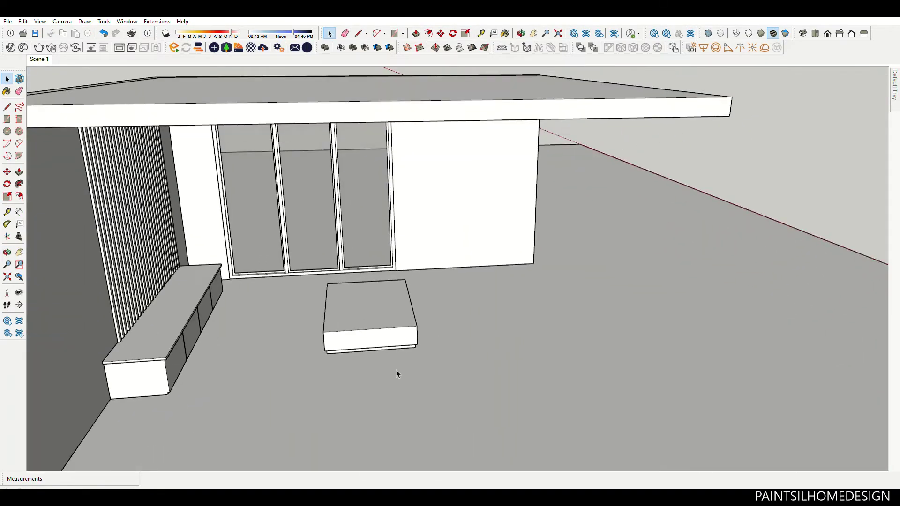
pyautogui.scroll(2, 426, 321)
# - Select the coffee table with Move, then orbit to face the cabinet and slat wall
pyautogui.click(425, 322)
pyautogui.press('m')
pyautogui.scroll(2, 414, 360)
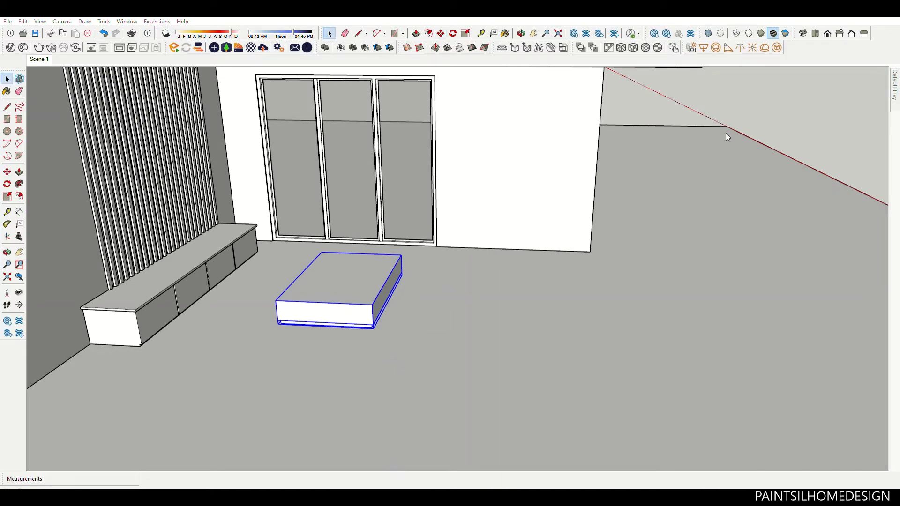
pyautogui.scroll(-5, 359, 256)
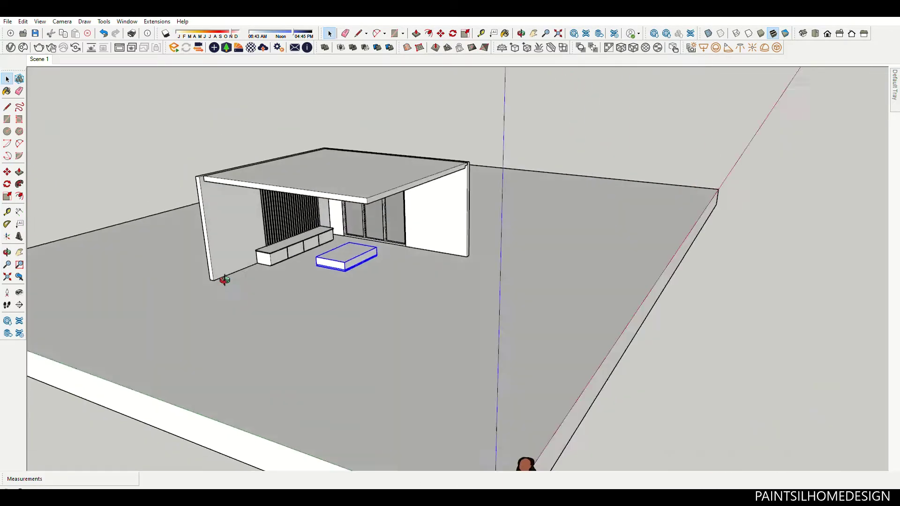
pyautogui.moveTo(221, 277); pyautogui.dragTo(245, 293, button='middle')
pyautogui.scroll(5, 309, 249)
pyautogui.scroll(2, 422, 258)
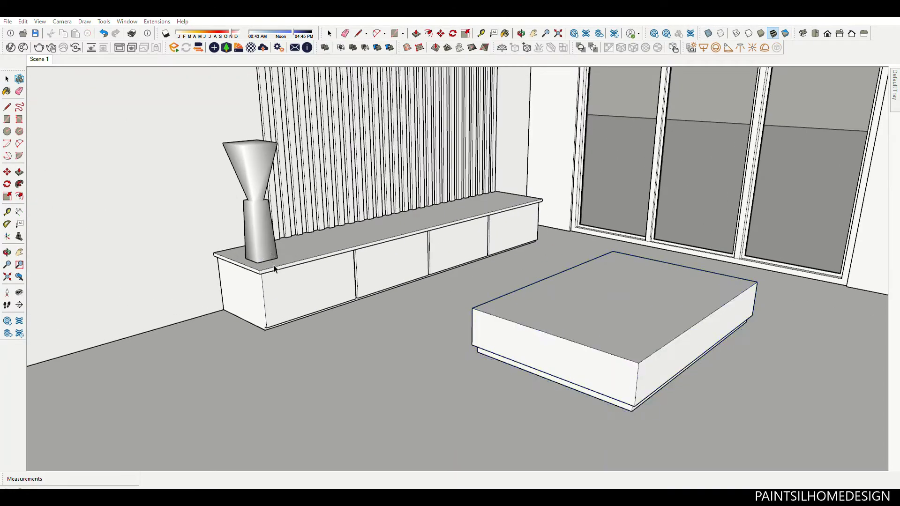
pyautogui.scroll(-5, 276, 259)
pyautogui.moveTo(276, 260)
pyautogui.mouseDown(button='middle')
pyautogui.moveTo(297, 283)
pyautogui.moveTo(785, 274)
pyautogui.mouseUp(button='middle')
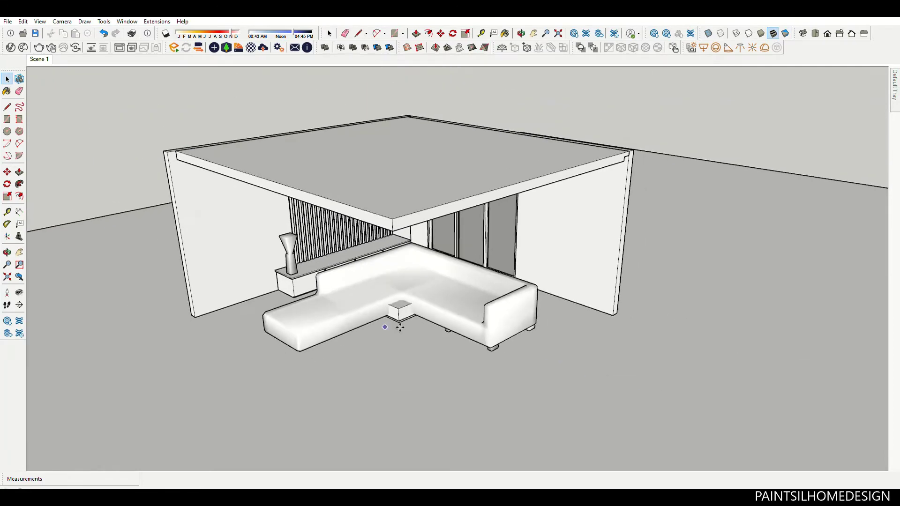
# - Rotate the L-shaped sofa 90° about a point beneath it
pyautogui.scroll(-3, 462, 346)
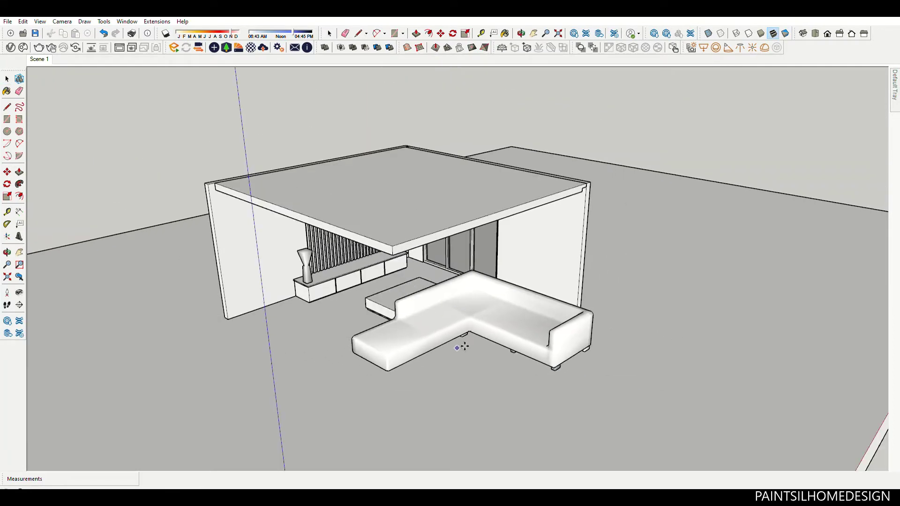
pyautogui.scroll(-4, 506, 367)
pyautogui.moveTo(506, 367); pyautogui.dragTo(514, 363, button='middle')
pyautogui.scroll(5, 514, 364)
pyautogui.click(448, 311)
pyautogui.press('q')
pyautogui.click(438, 381)
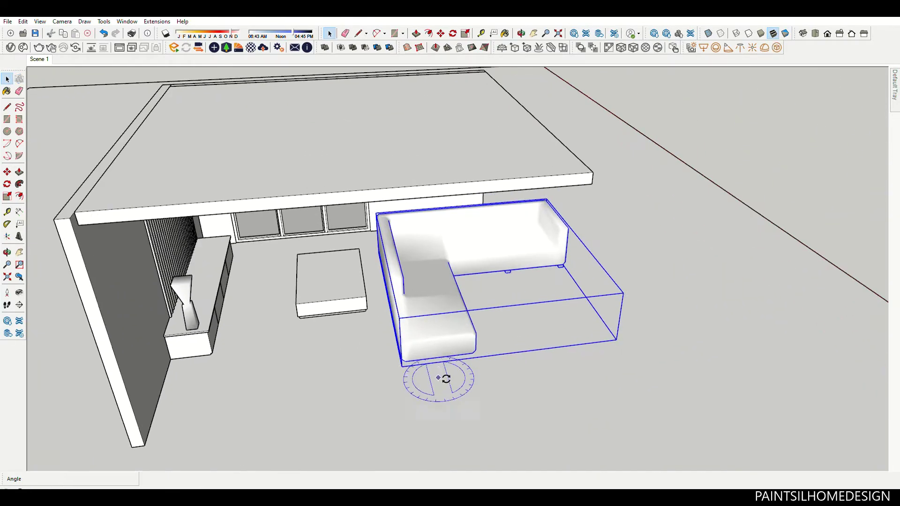
pyautogui.click(443, 397)
pyautogui.write('90')
pyautogui.press('Return')
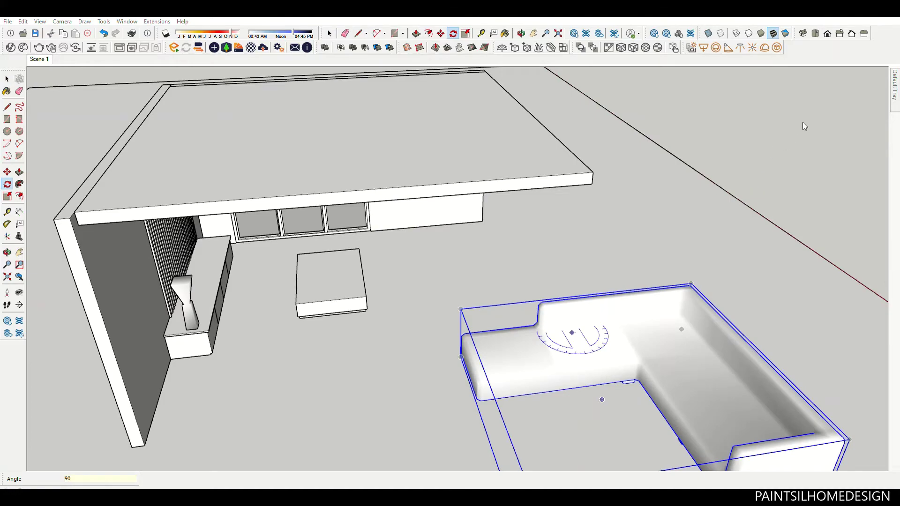
pyautogui.scroll(-3, 249, 367)
pyautogui.moveTo(248, 367); pyautogui.dragTo(465, 387, button='middle')
# - Move the sofa along the green axis to sit beside the coffee table
pyautogui.press('m')
pyautogui.click(427, 417)
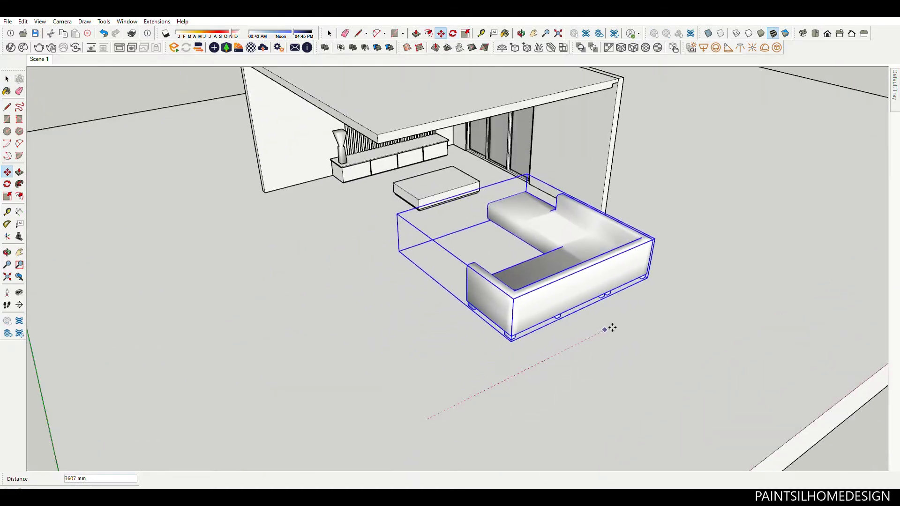
pyautogui.moveTo(611, 328)
pyautogui.mouseDown(button='middle')
pyautogui.moveTo(400, 348)
pyautogui.moveTo(468, 363)
pyautogui.moveTo(628, 362)
pyautogui.moveTo(623, 338)
pyautogui.moveTo(572, 324)
pyautogui.moveTo(614, 292)
pyautogui.moveTo(629, 311)
pyautogui.moveTo(653, 321)
pyautogui.moveTo(763, 311)
pyautogui.mouseUp(button='middle')
pyautogui.scroll(3, 604, 315)
pyautogui.scroll(-5, 763, 311)
pyautogui.scroll(3, 546, 245)
pyautogui.scroll(-3, 588, 267)
pyautogui.moveTo(589, 267)
pyautogui.mouseDown(button='middle')
pyautogui.moveTo(584, 218)
pyautogui.moveTo(623, 248)
pyautogui.mouseUp(button='middle')
pyautogui.press('m')
pyautogui.click(602, 262)
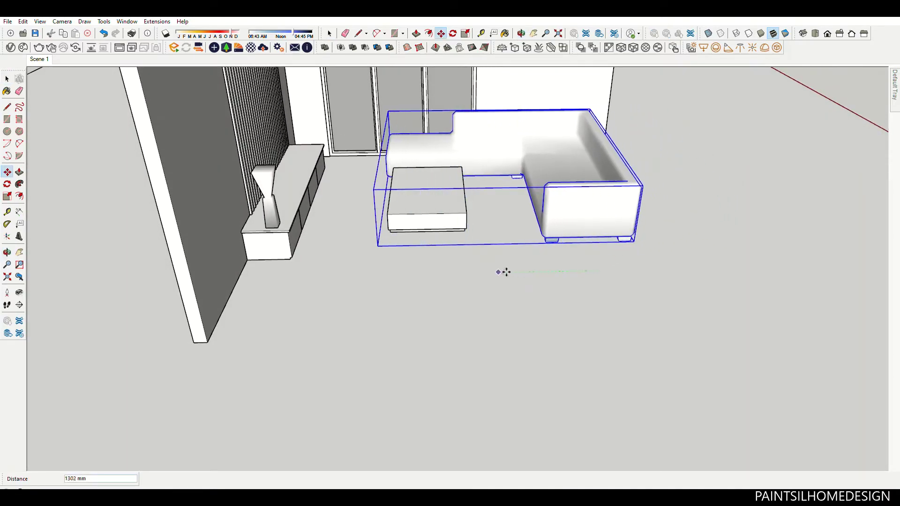
pyautogui.click(506, 272)
pyautogui.press('space')
pyautogui.moveTo(506, 271)
pyautogui.mouseDown(button='middle')
pyautogui.moveTo(357, 279)
pyautogui.moveTo(378, 302)
pyautogui.moveTo(530, 235)
pyautogui.mouseUp(button='middle')
pyautogui.scroll(4, 494, 205)
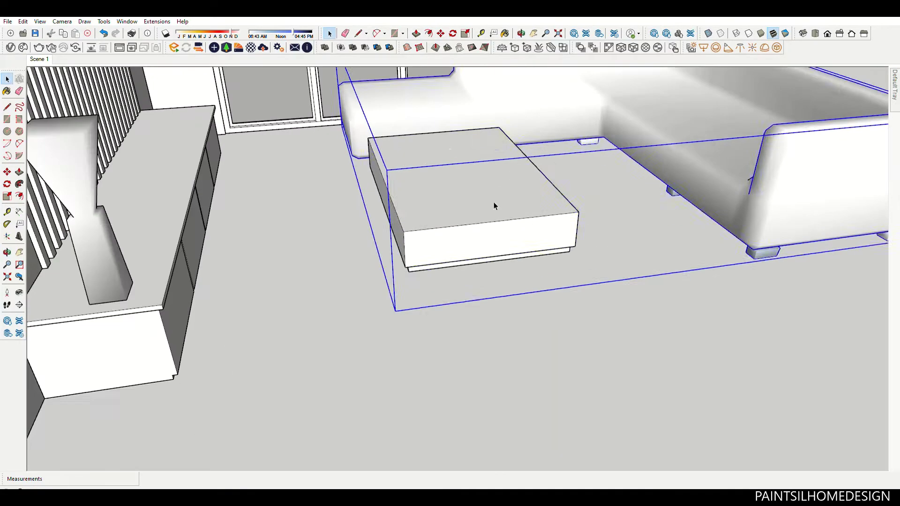
# - Move the coffee table into its new spot in front of the sofa
pyautogui.click(493, 205)
pyautogui.moveTo(493, 206); pyautogui.dragTo(310, 239, button='middle')
pyautogui.scroll(3, 311, 239)
pyautogui.press('m')
pyautogui.click(540, 301)
pyautogui.press('space')
pyautogui.moveTo(541, 301); pyautogui.dragTo(667, 270, button='middle')
# - Orbit to a low front view of the rearranged room
pyautogui.scroll(-3, 668, 271)
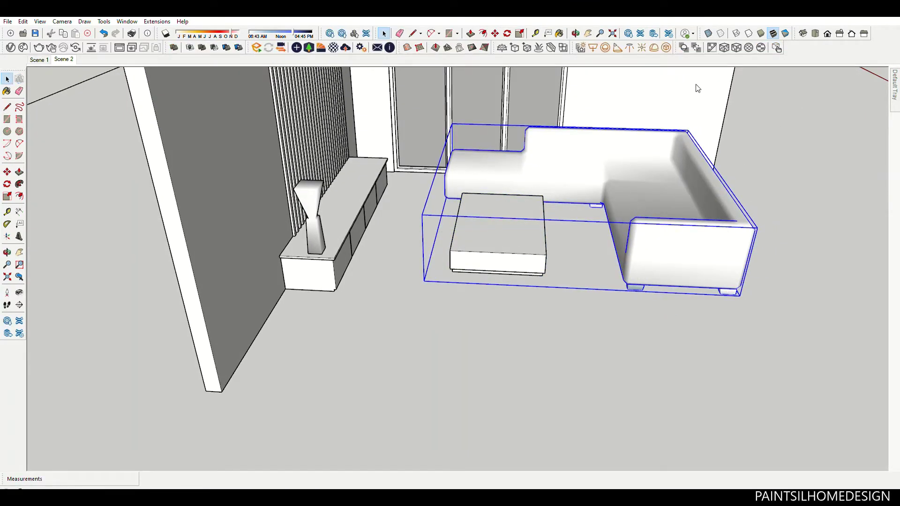
pyautogui.scroll(-5, 704, 265)
pyautogui.moveTo(704, 265); pyautogui.dragTo(531, 308, button='middle')
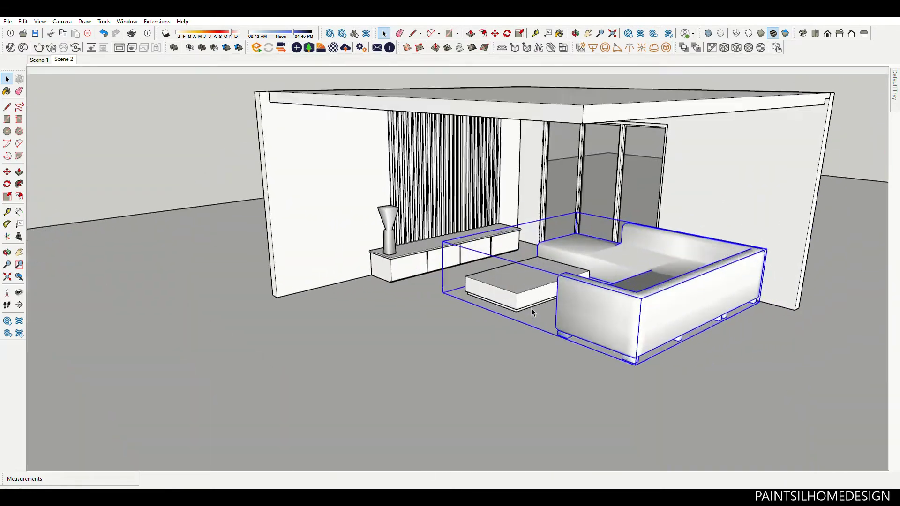
pyautogui.scroll(4, 442, 255)
pyautogui.scroll(3, 422, 249)
pyautogui.scroll(2, 422, 250)
# - Place Tape Measure guides on the slatted wall above the cabinet
pyautogui.press('t')
pyautogui.scroll(-2, 438, 297)
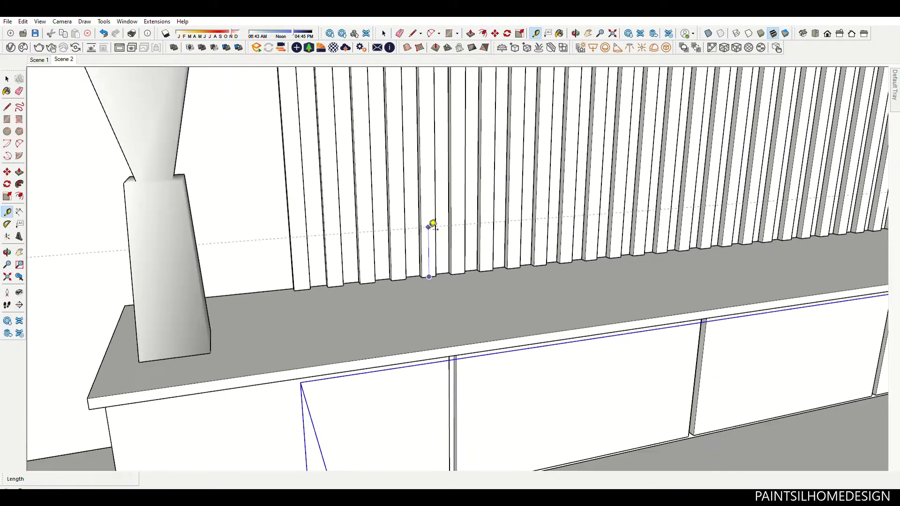
pyautogui.scroll(-2, 427, 227)
pyautogui.click(427, 244)
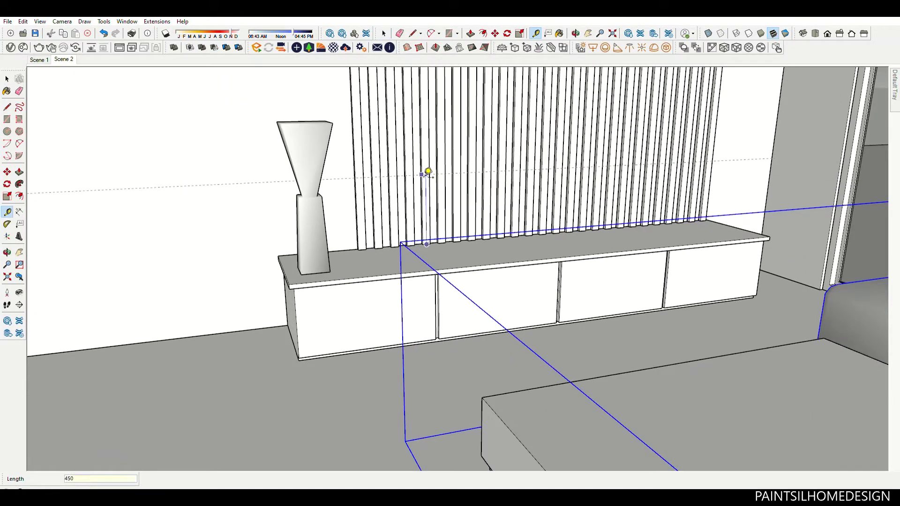
pyautogui.scroll(-3, 398, 208)
pyautogui.scroll(3, 403, 195)
pyautogui.scroll(2, 410, 191)
pyautogui.click(412, 189)
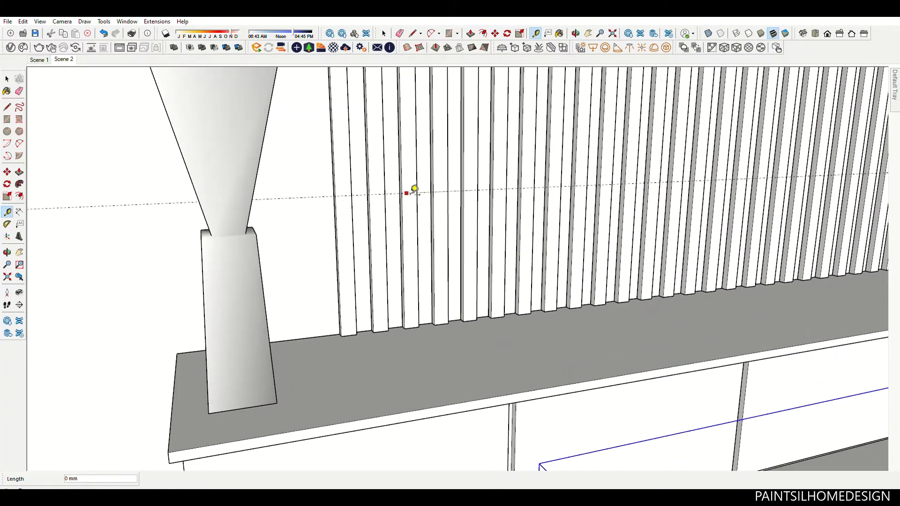
pyautogui.scroll(-3, 414, 173)
pyautogui.scroll(-2, 416, 163)
pyautogui.keyDown('shift'); pyautogui.moveTo(412, 149); pyautogui.dragTo(427, 181, button='middle'); pyautogui.keyUp('shift')
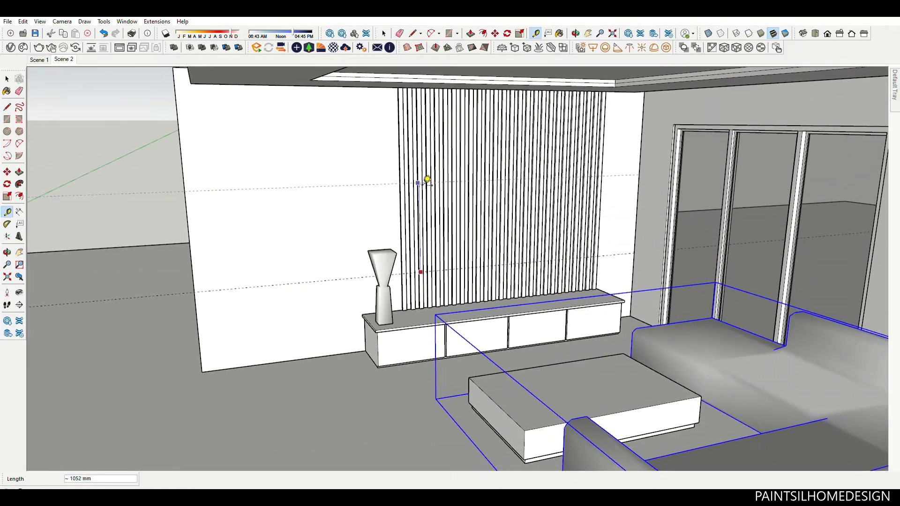
pyautogui.scroll(2, 420, 197)
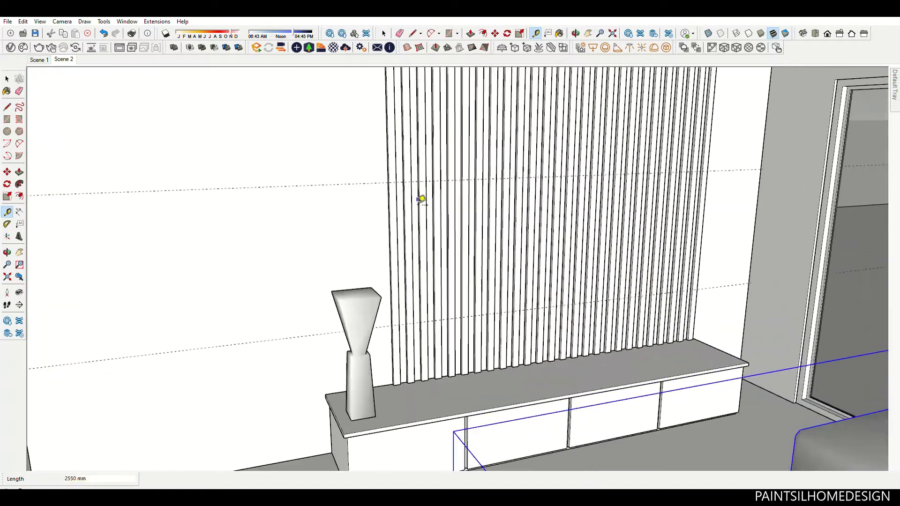
pyautogui.scroll(1, 394, 178)
# - Draw a rectangle between the guides on the slats and select its face
pyautogui.press('r')
pyautogui.click(391, 177)
pyautogui.scroll(3, 730, 296)
pyautogui.click(736, 294)
pyautogui.press('e')
pyautogui.scroll(-3, 736, 294)
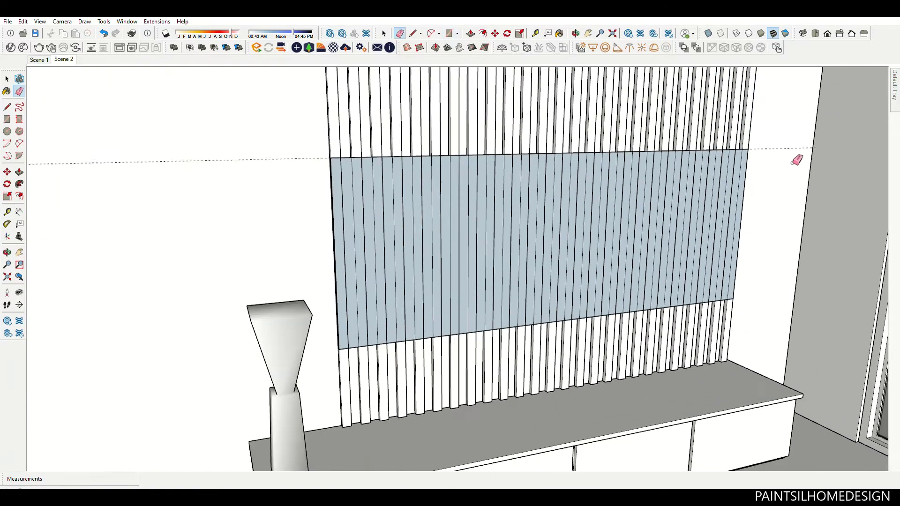
pyautogui.scroll(3, 600, 181)
pyautogui.scroll(3, 627, 164)
pyautogui.click(645, 152)
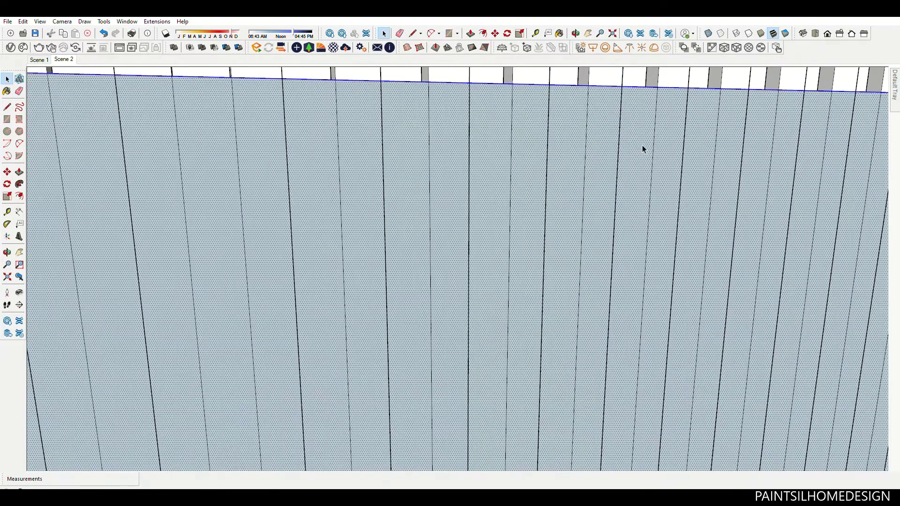
pyautogui.scroll(-2, 625, 169)
pyautogui.scroll(-2, 625, 160)
pyautogui.scroll(3, 595, 147)
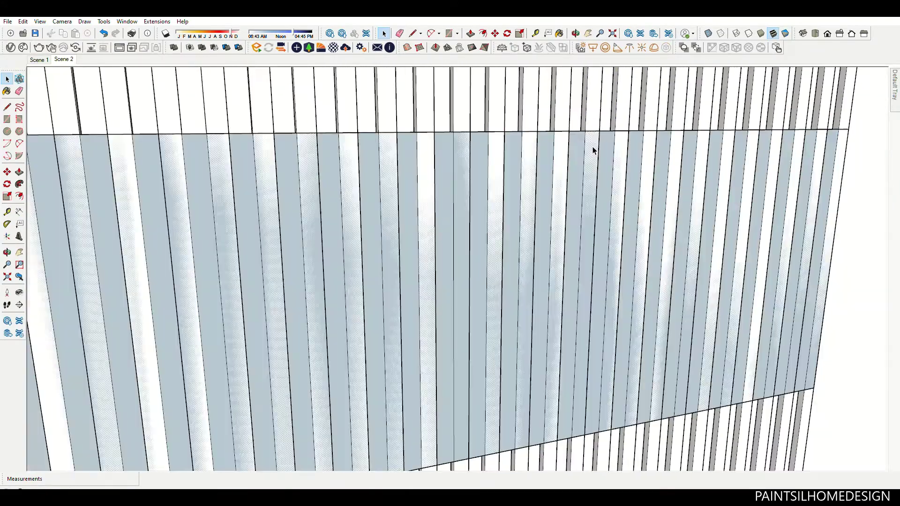
pyautogui.scroll(2, 568, 121)
pyautogui.scroll(-3, 663, 211)
pyautogui.scroll(-2, 579, 209)
# - Push/Pull the rectangle out from the wall into a thin TV panel
pyautogui.press('p')
pyautogui.moveTo(579, 209); pyautogui.dragTo(426, 188, button='middle')
pyautogui.scroll(3, 426, 188)
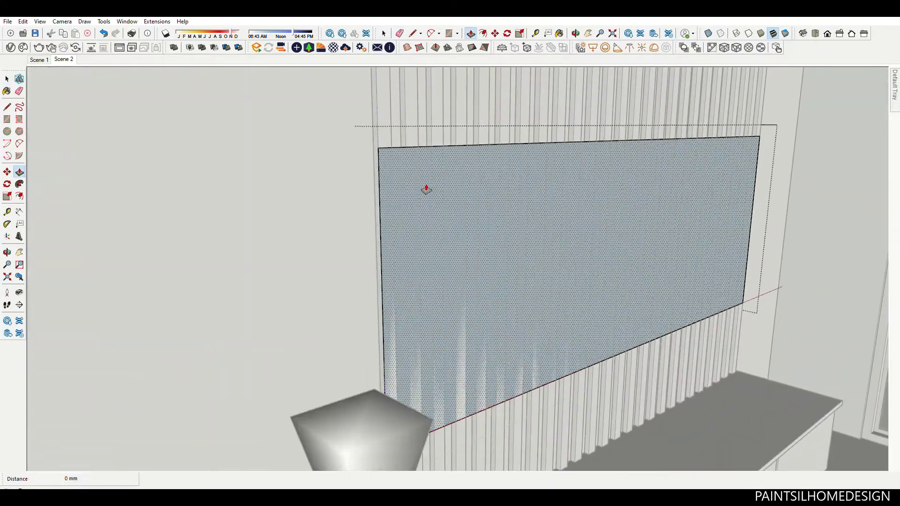
pyautogui.scroll(3, 399, 188)
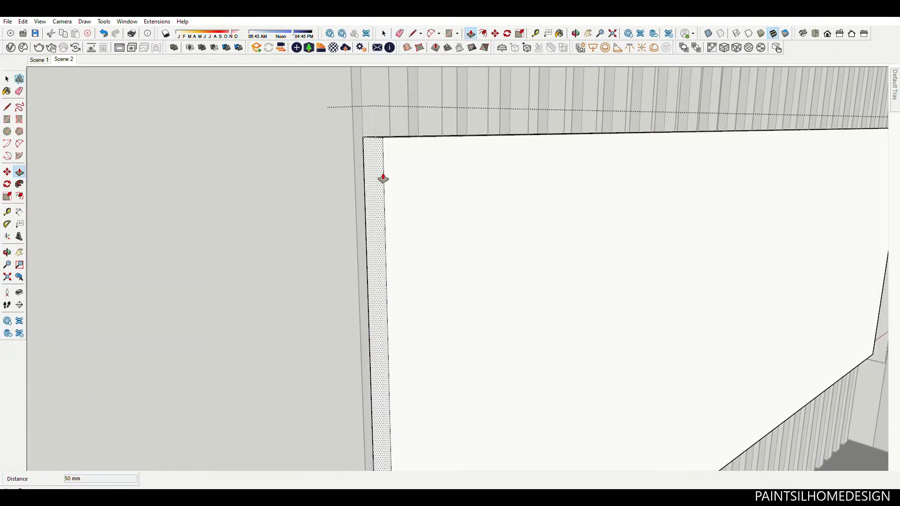
pyautogui.click(382, 176)
pyautogui.scroll(-2, 422, 129)
pyautogui.scroll(-3, 453, 130)
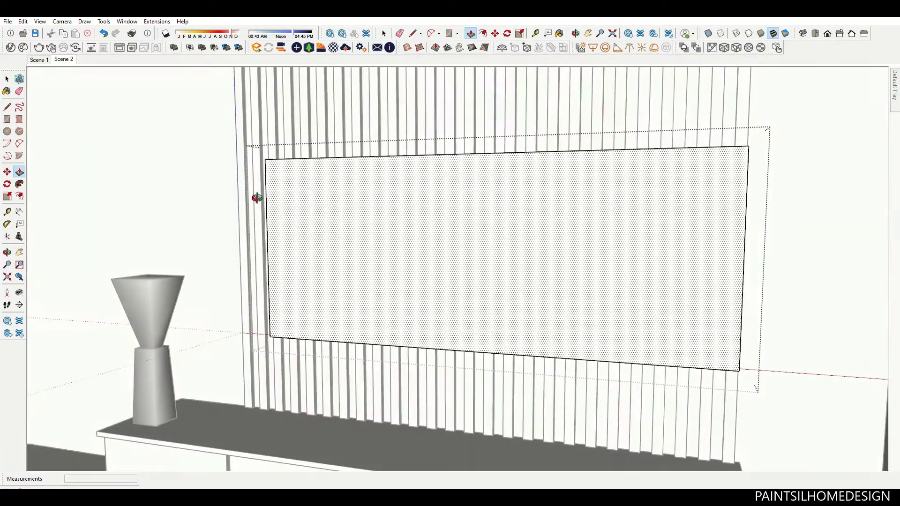
pyautogui.scroll(3, 731, 159)
pyautogui.click(538, 183)
pyautogui.scroll(-2, 583, 203)
pyautogui.scroll(-3, 583, 204)
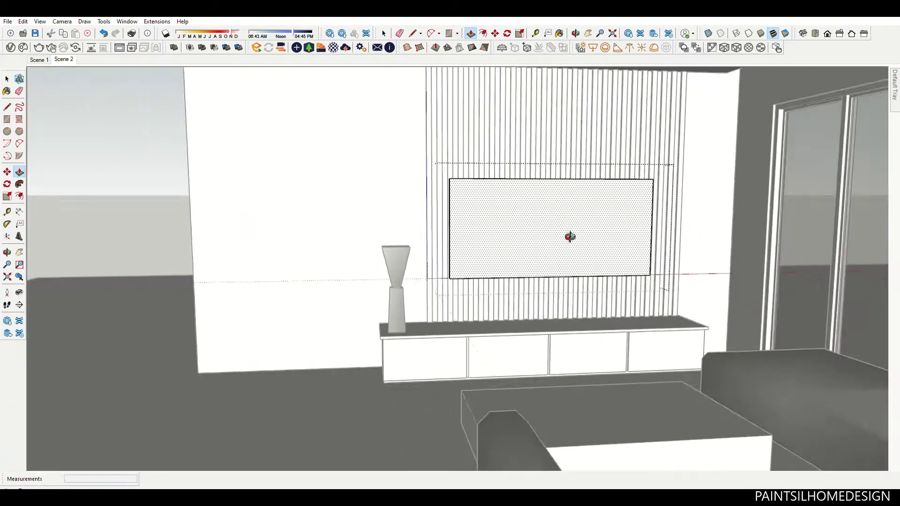
pyautogui.scroll(2, 572, 237)
pyautogui.scroll(2, 396, 207)
pyautogui.scroll(2, 488, 237)
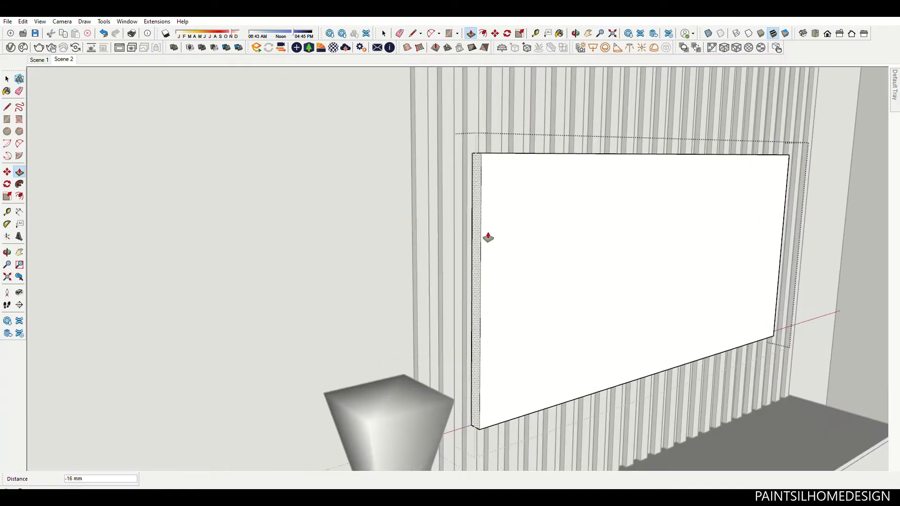
pyautogui.scroll(-2, 604, 297)
pyautogui.scroll(3, 745, 241)
pyautogui.scroll(3, 745, 241)
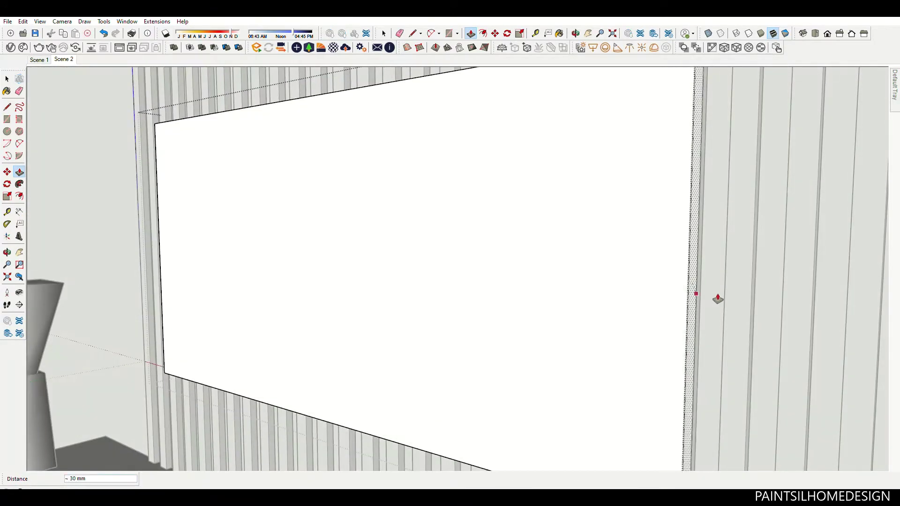
pyautogui.scroll(-3, 658, 297)
pyautogui.press('space')
pyautogui.scroll(-3, 528, 281)
pyautogui.scroll(2, 583, 267)
pyautogui.scroll(2, 584, 238)
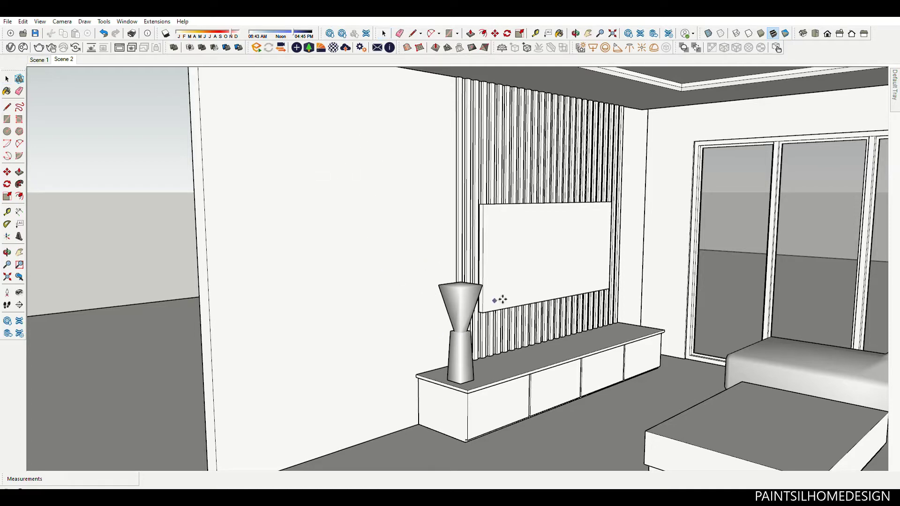
# - Rotate the newly placed flat-screen TV so its screen faces the room
pyautogui.scroll(-5, 499, 299)
pyautogui.click(525, 394)
pyautogui.scroll(4, 524, 394)
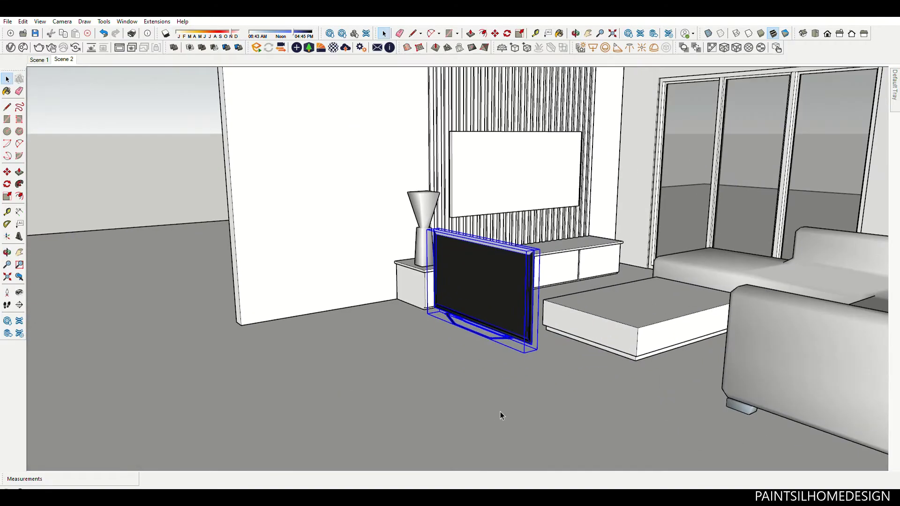
pyautogui.moveTo(506, 403); pyautogui.dragTo(635, 426, button='middle')
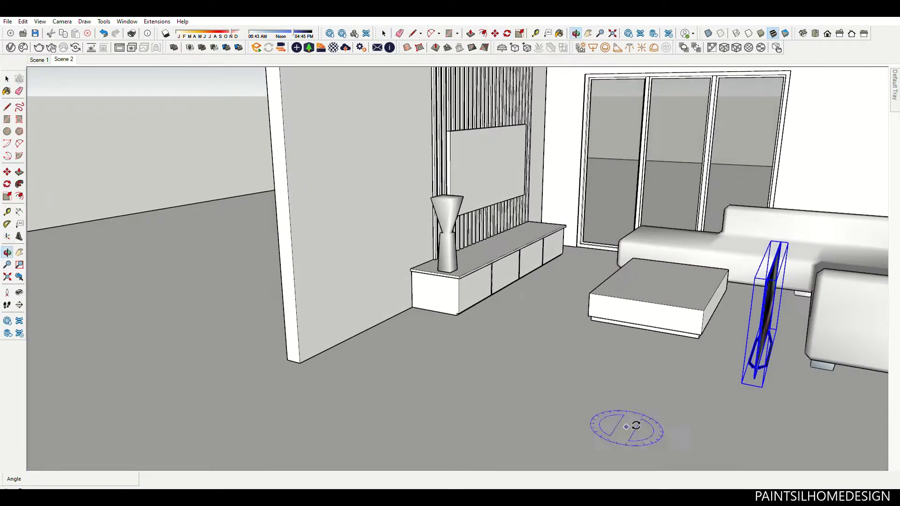
pyautogui.press('space')
# - Move the TV by its corner onto the white panel of the slatted wall
pyautogui.scroll(3, 531, 270)
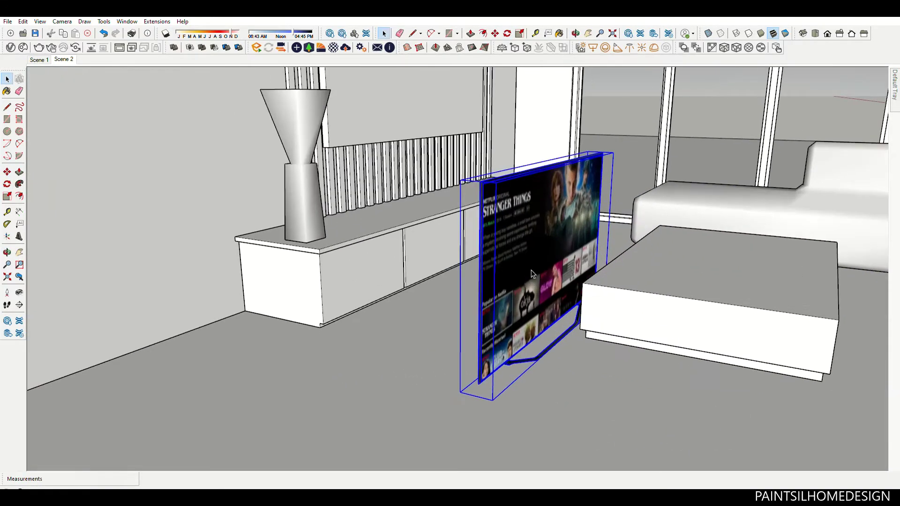
pyautogui.scroll(4, 661, 360)
pyautogui.scroll(3, 661, 347)
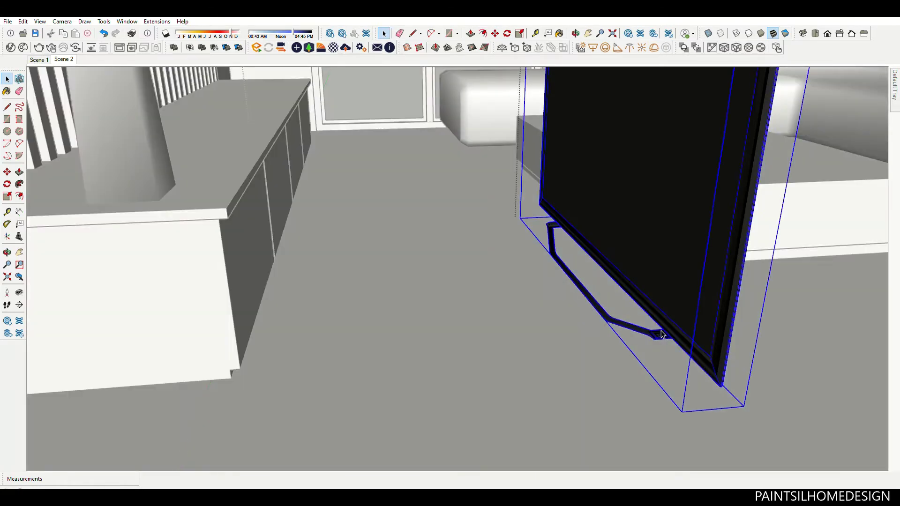
pyautogui.moveTo(660, 333); pyautogui.dragTo(472, 331, button='middle')
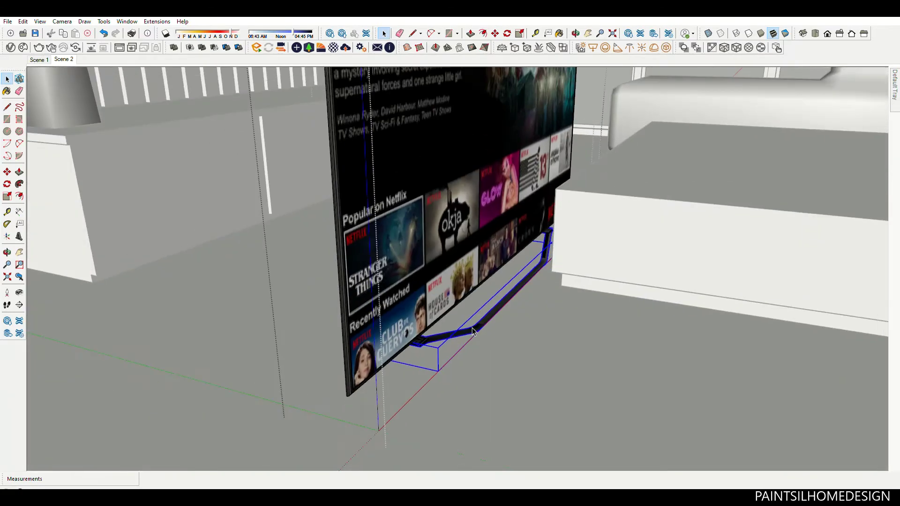
pyautogui.scroll(-5, 473, 330)
pyautogui.moveTo(585, 351); pyautogui.dragTo(538, 305, button='middle')
pyautogui.scroll(5, 644, 205)
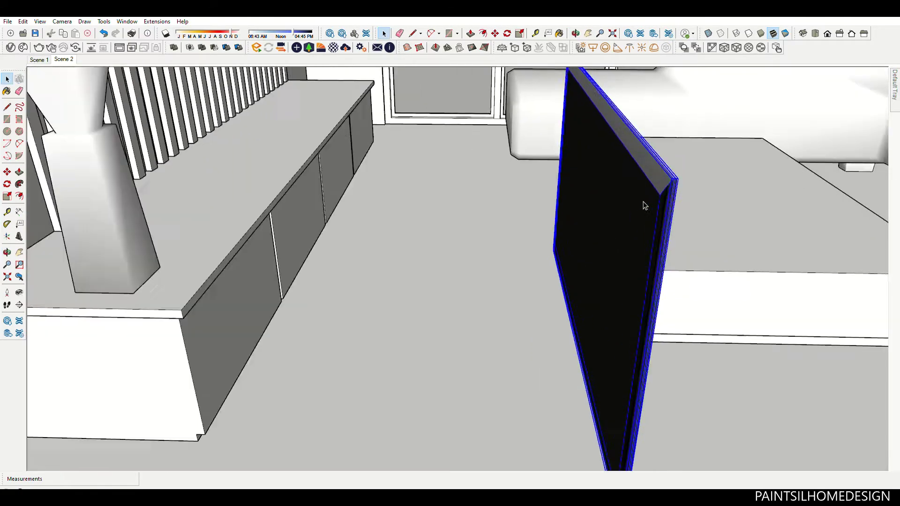
pyautogui.press('m')
pyautogui.click(663, 194)
pyautogui.scroll(-5, 663, 195)
pyautogui.moveTo(609, 234)
pyautogui.mouseDown(button='middle')
pyautogui.moveTo(468, 225)
pyautogui.moveTo(423, 235)
pyautogui.moveTo(424, 414)
pyautogui.moveTo(458, 203)
pyautogui.moveTo(403, 187)
pyautogui.moveTo(444, 252)
pyautogui.moveTo(429, 151)
pyautogui.mouseUp(button='middle')
pyautogui.scroll(3, 446, 181)
pyautogui.click(447, 181)
pyautogui.scroll(-5, 446, 181)
pyautogui.scroll(5, 436, 211)
pyautogui.scroll(2, 424, 415)
pyautogui.press('space')
# - Open the wall panel group, select its top face and inspect the slats up close
pyautogui.scroll(4, 388, 175)
pyautogui.press('b')
pyautogui.scroll(4, 603, 136)
pyautogui.scroll(2, 611, 162)
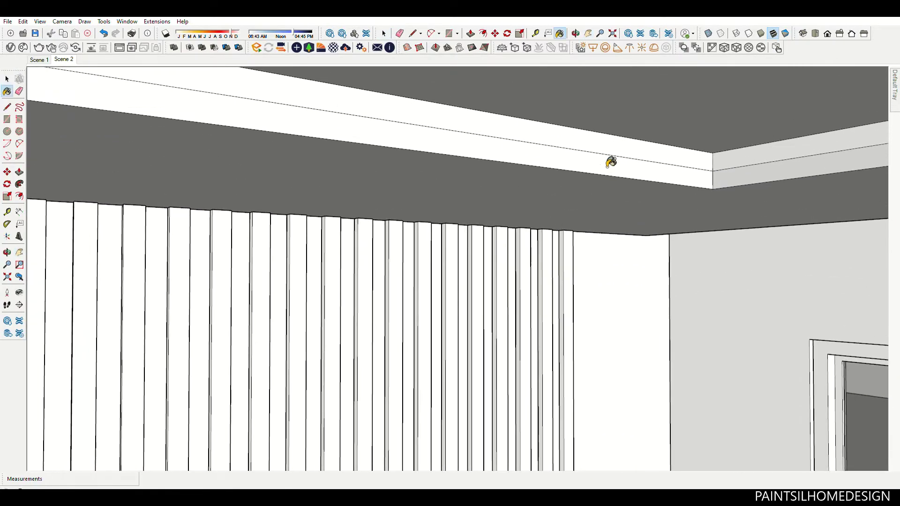
pyautogui.press('space')
pyautogui.scroll(-5, 611, 162)
pyautogui.moveTo(562, 197); pyautogui.dragTo(482, 243, button='middle')
pyautogui.scroll(2, 482, 243)
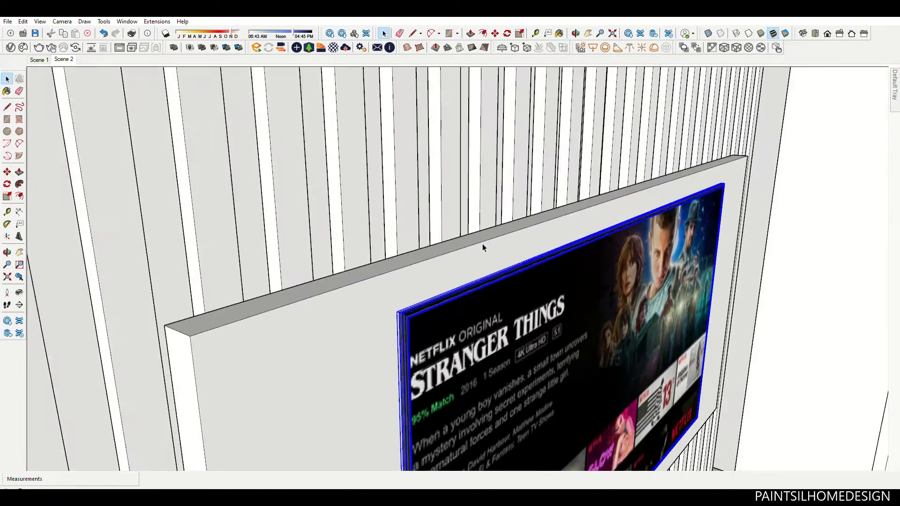
pyautogui.doubleClick(482, 243)
pyautogui.click(479, 234)
pyautogui.scroll(2, 468, 235)
pyautogui.scroll(-4, 564, 363)
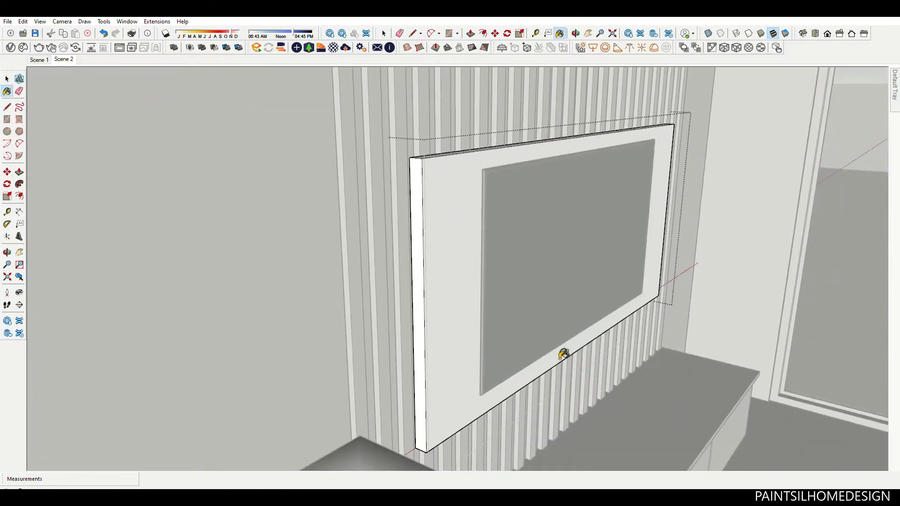
pyautogui.scroll(4, 542, 353)
pyautogui.moveTo(542, 353)
pyautogui.mouseDown(button='middle')
pyautogui.moveTo(536, 181)
pyautogui.moveTo(537, 266)
pyautogui.moveTo(569, 310)
pyautogui.mouseUp(button='middle')
pyautogui.scroll(-4, 543, 281)
pyautogui.scroll(-3, 569, 310)
# - Orbit down to a low view of the room's side wall
pyautogui.moveTo(598, 253); pyautogui.dragTo(588, 262, button='middle')
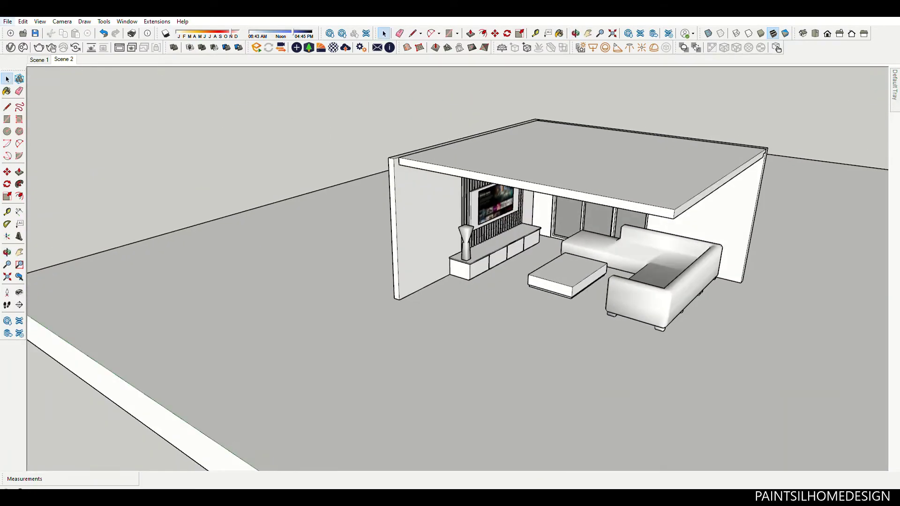
pyautogui.scroll(-5, 534, 297)
pyautogui.scroll(5, 525, 282)
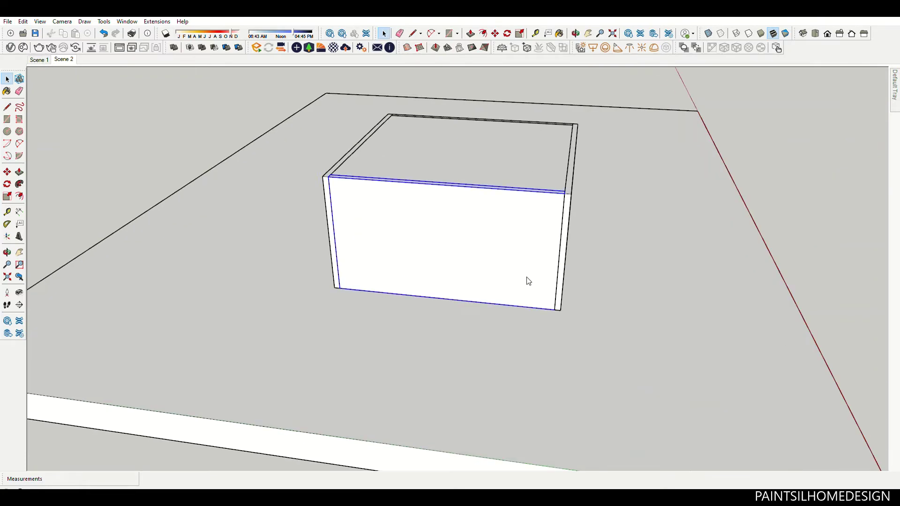
pyautogui.moveTo(526, 282); pyautogui.dragTo(659, 306, button='middle')
pyautogui.scroll(-3, 658, 307)
pyautogui.scroll(4, 555, 235)
pyautogui.scroll(2, 554, 234)
pyautogui.moveTo(528, 225); pyautogui.dragTo(546, 169, button='middle')
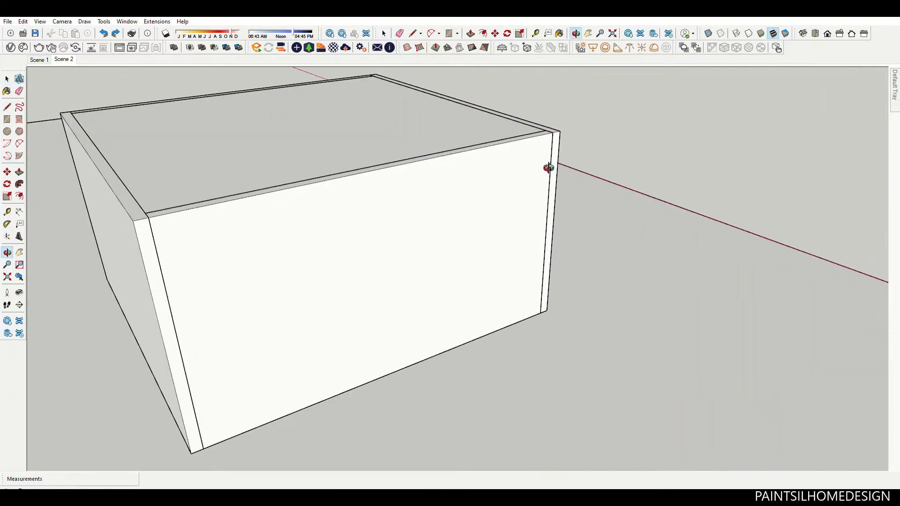
pyautogui.scroll(2, 546, 168)
pyautogui.scroll(3, 548, 154)
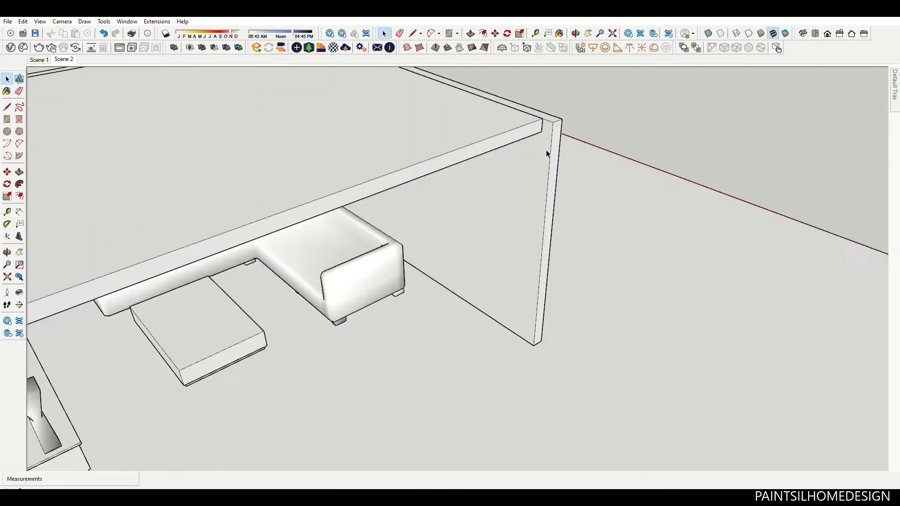
pyautogui.scroll(3, 547, 153)
pyautogui.scroll(2, 547, 191)
# - Place a Tape Measure guide 255 mm up the side wall
pyautogui.press('l')
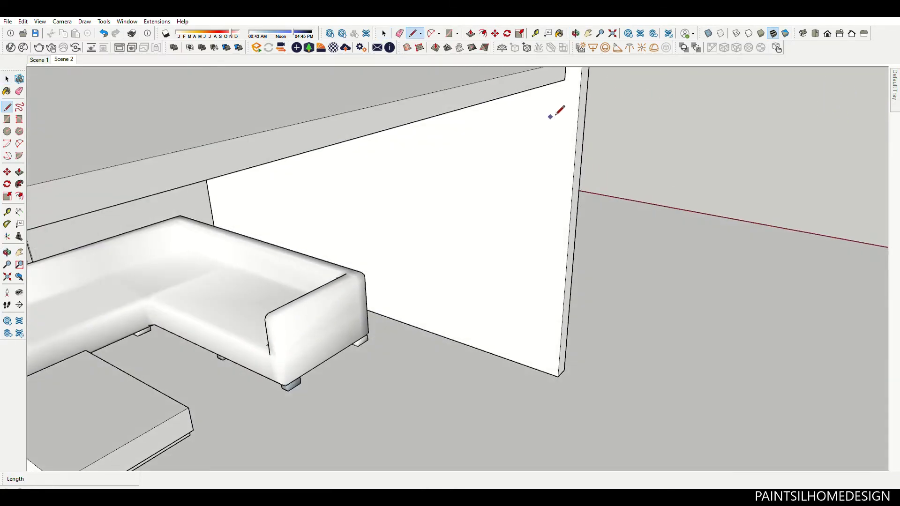
pyautogui.press('t')
pyautogui.scroll(-3, 564, 168)
pyautogui.scroll(2, 568, 104)
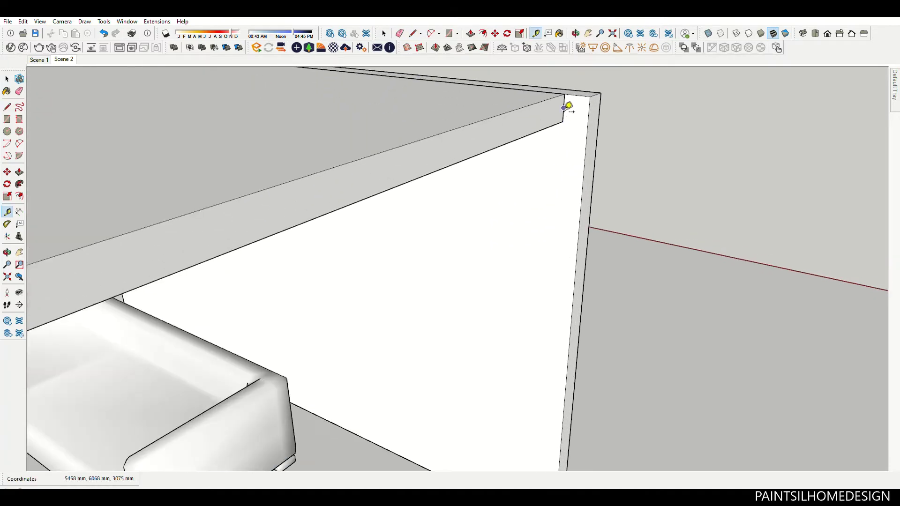
pyautogui.scroll(-2, 543, 317)
pyautogui.scroll(3, 554, 312)
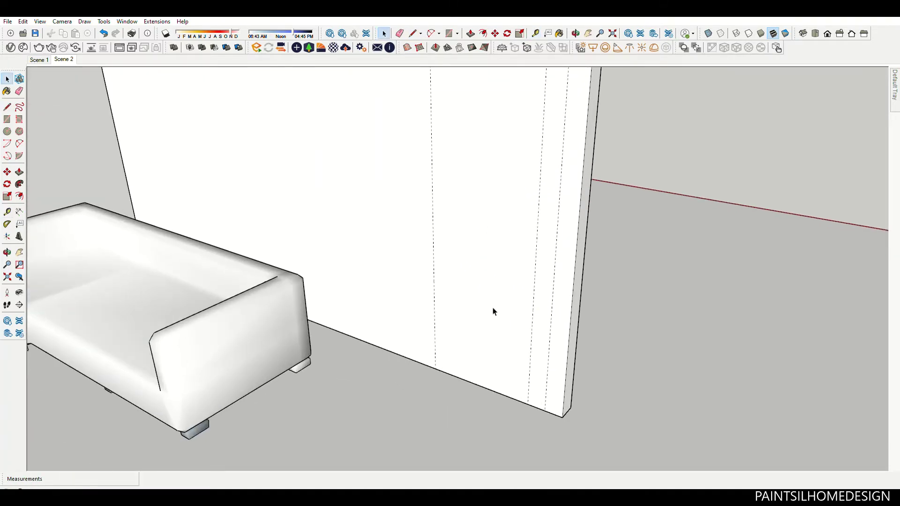
pyautogui.scroll(-3, 496, 333)
pyautogui.scroll(3, 504, 361)
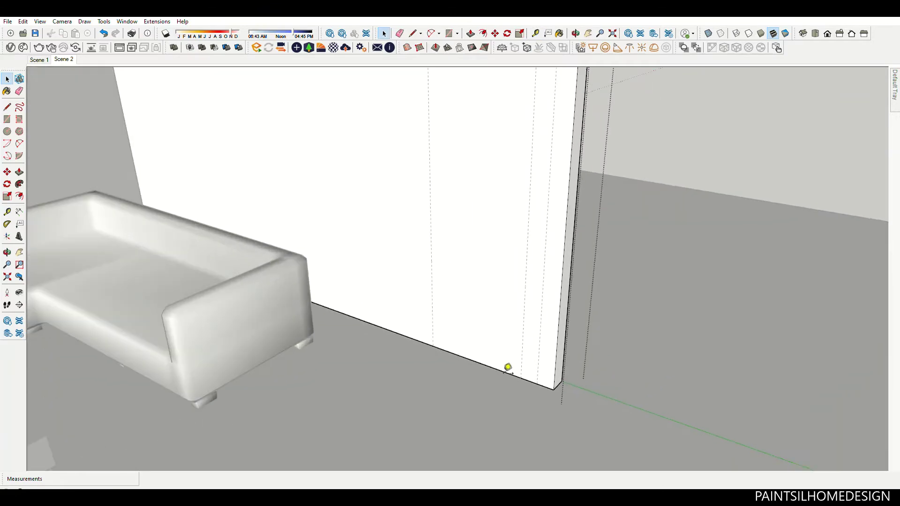
pyautogui.click(510, 320)
pyautogui.scroll(-3, 509, 357)
pyautogui.scroll(2, 504, 227)
pyautogui.scroll(1, 440, 141)
# - Draw the doorway rectangle on the wall and erase the stray edges
pyautogui.press('r')
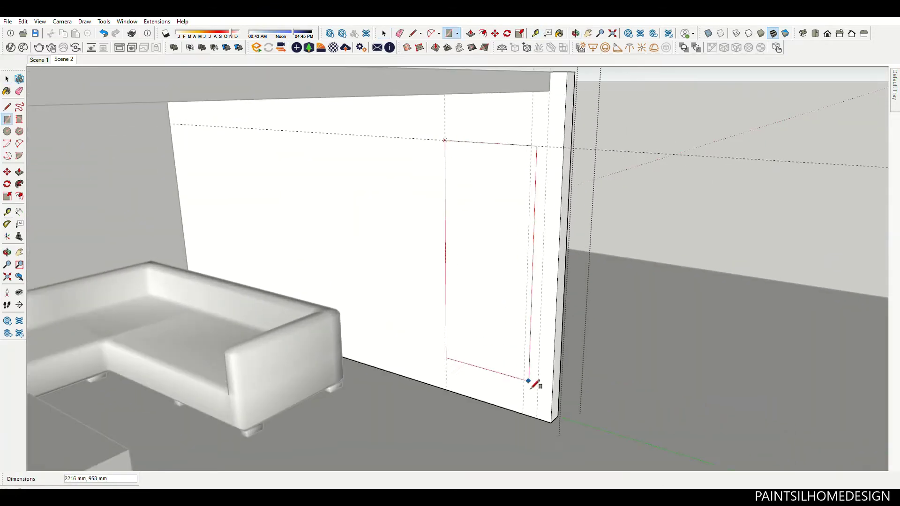
pyautogui.click(528, 380)
pyautogui.scroll(1, 528, 403)
pyautogui.scroll(2, 548, 173)
pyautogui.press('e')
pyautogui.scroll(1, 547, 163)
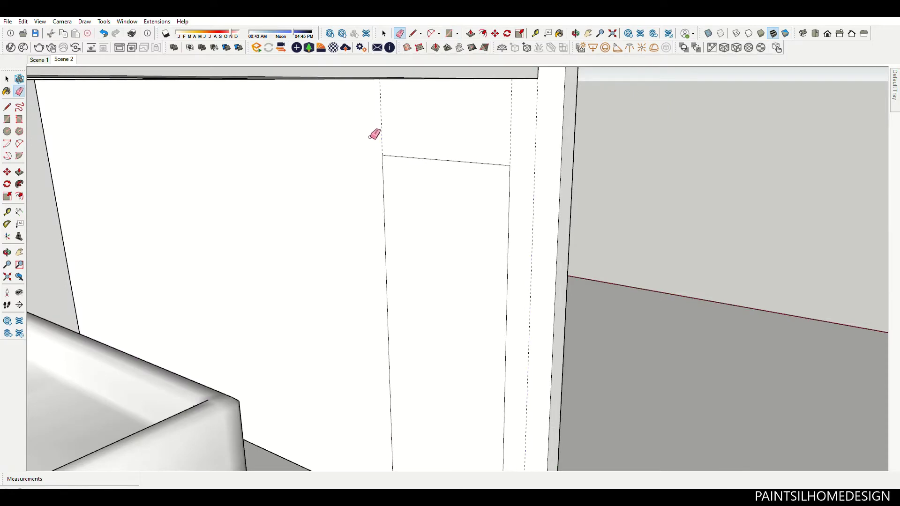
# - Push/Pull the doorway face -150 mm through the wall, leaving a ~958 mm opening
pyautogui.press('p')
pyautogui.doubleClick(506, 265)
pyautogui.moveTo(506, 265); pyautogui.dragTo(406, 266, button='middle')
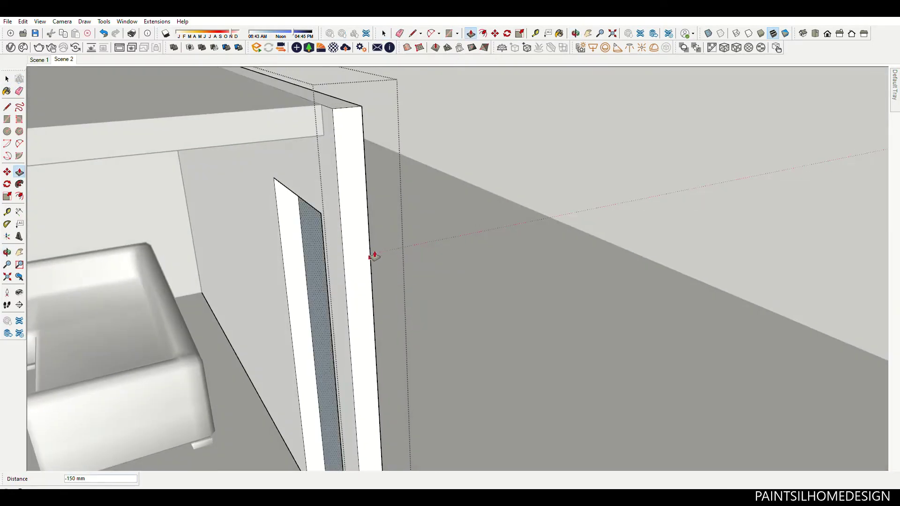
pyautogui.press('space')
pyautogui.scroll(-5, 478, 305)
pyautogui.moveTo(478, 305)
pyautogui.mouseDown(button='middle')
pyautogui.moveTo(283, 377)
pyautogui.moveTo(442, 341)
pyautogui.mouseUp(button='middle')
pyautogui.scroll(3, 442, 341)
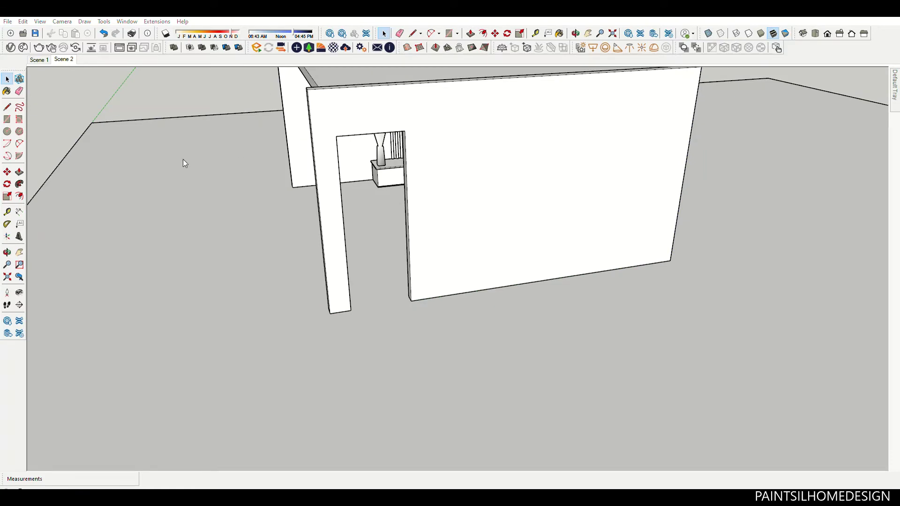
# - Bring in the wooden door and move it by its bottom corner into the doorway
pyautogui.scroll(-5, 436, 315)
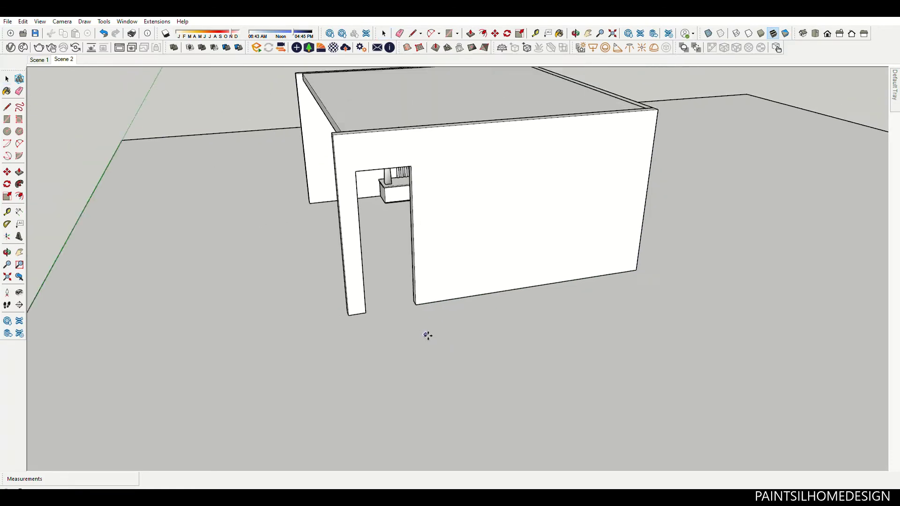
pyautogui.moveTo(426, 335); pyautogui.dragTo(504, 328, button='middle')
pyautogui.hotkey('ctrl', 'z')
pyautogui.scroll(5, 555, 358)
pyautogui.scroll(4, 480, 332)
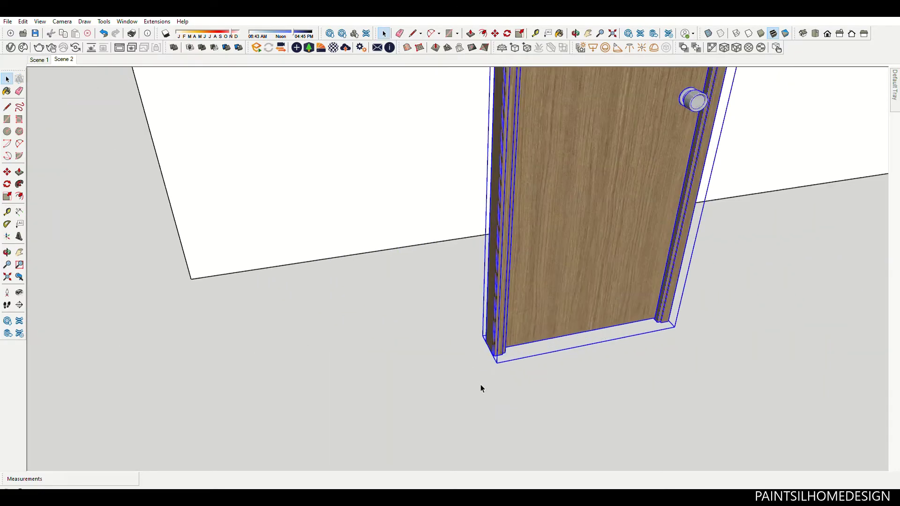
pyautogui.press('m')
pyautogui.click(527, 350)
pyautogui.scroll(-4, 580, 295)
pyautogui.scroll(3, 579, 296)
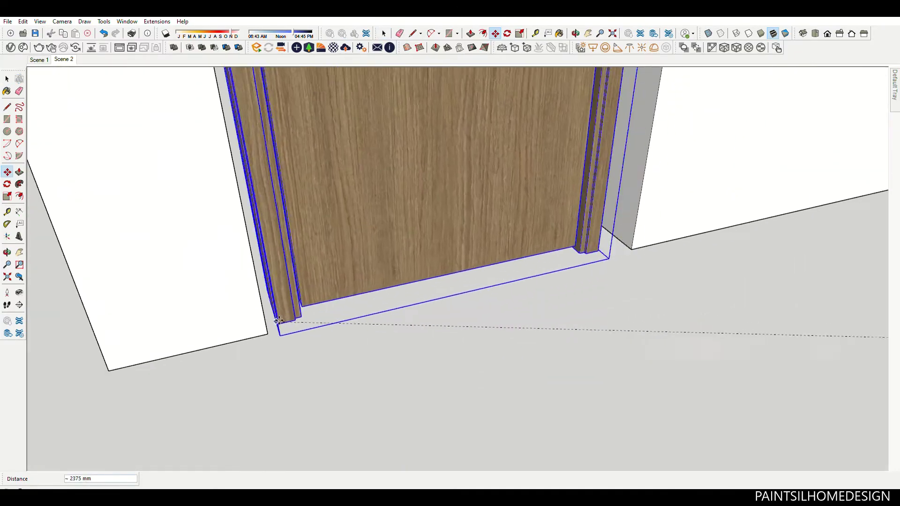
pyautogui.scroll(2, 469, 328)
pyautogui.scroll(1, 283, 384)
pyautogui.click(283, 384)
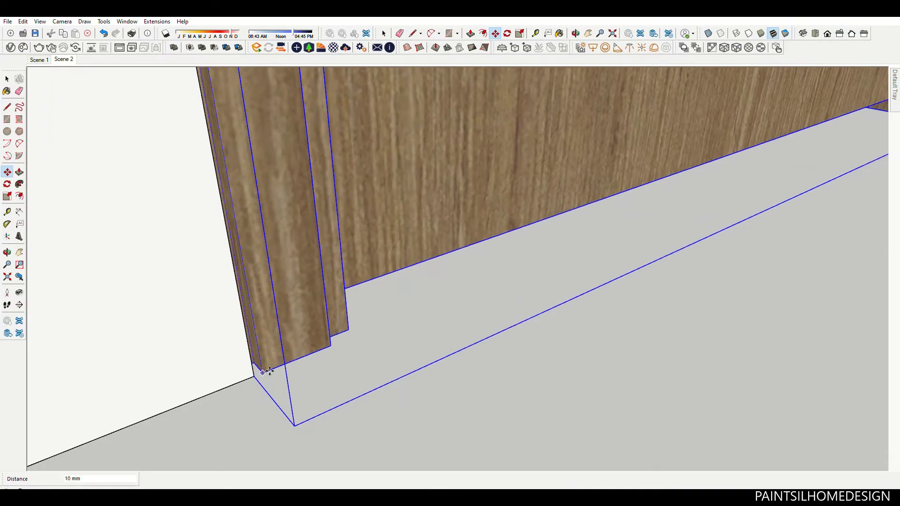
# - Scale the door to fill the opening, then view it from the living room
pyautogui.scroll(-5, 353, 404)
pyautogui.scroll(-2, 448, 395)
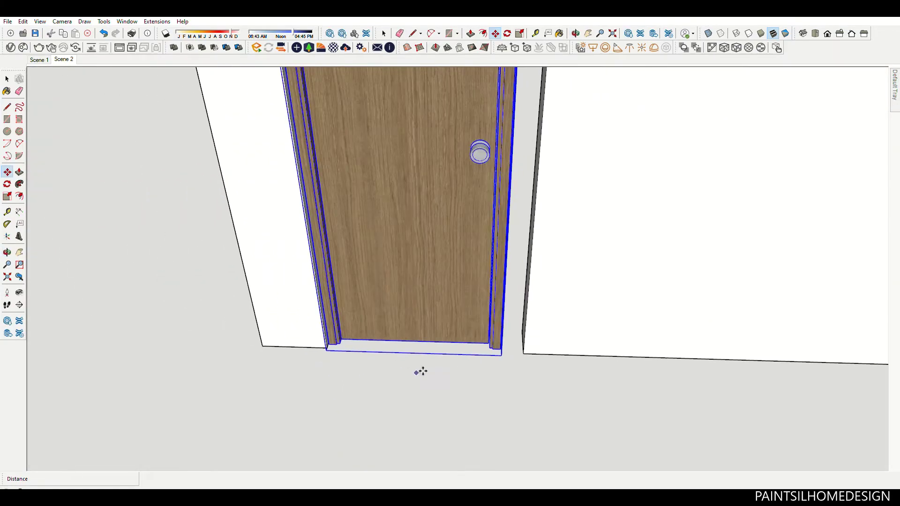
pyautogui.scroll(2, 396, 360)
pyautogui.press('s')
pyautogui.scroll(-2, 429, 176)
pyautogui.scroll(-2, 458, 231)
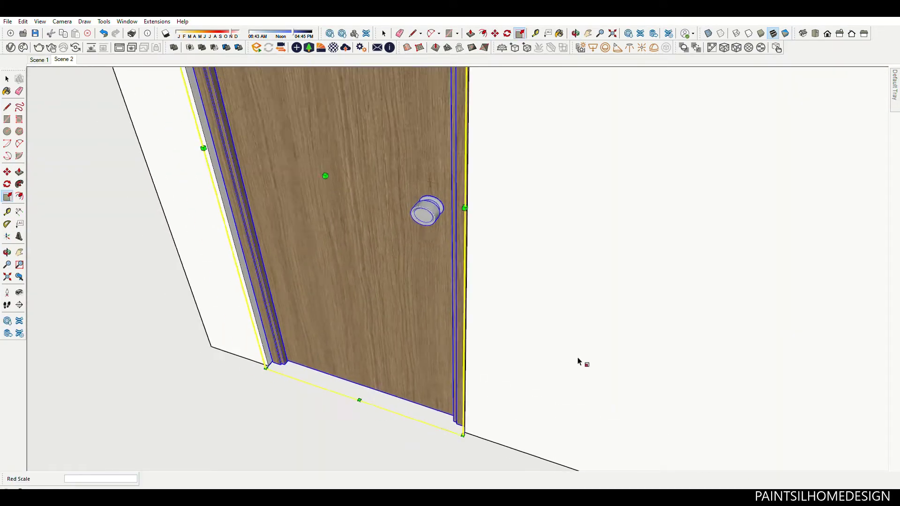
pyautogui.scroll(-2, 580, 363)
pyautogui.press('space')
pyautogui.scroll(-10, 542, 306)
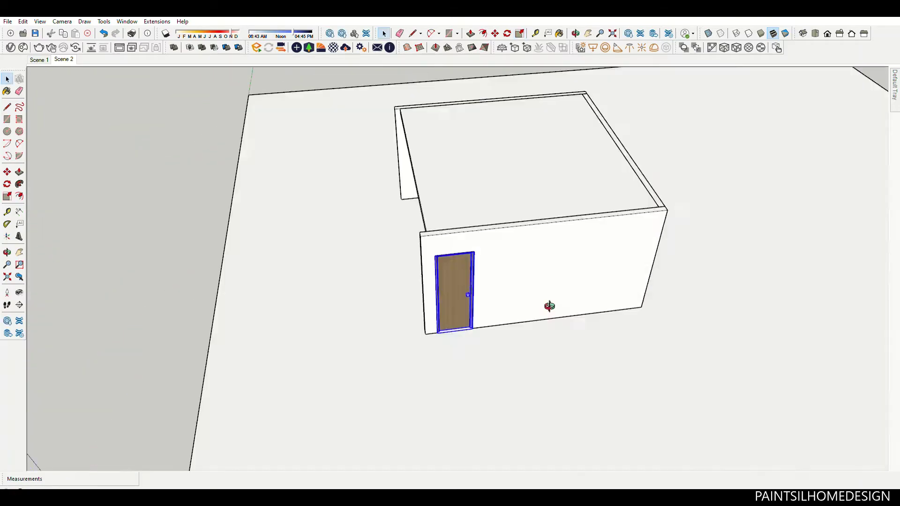
pyautogui.moveTo(542, 306); pyautogui.dragTo(585, 185, button='middle')
# - Move the L-shaped sofa to the right
pyautogui.scroll(-3, 629, 207)
pyautogui.scroll(5, 622, 222)
pyautogui.click(622, 220)
pyautogui.scroll(-2, 572, 261)
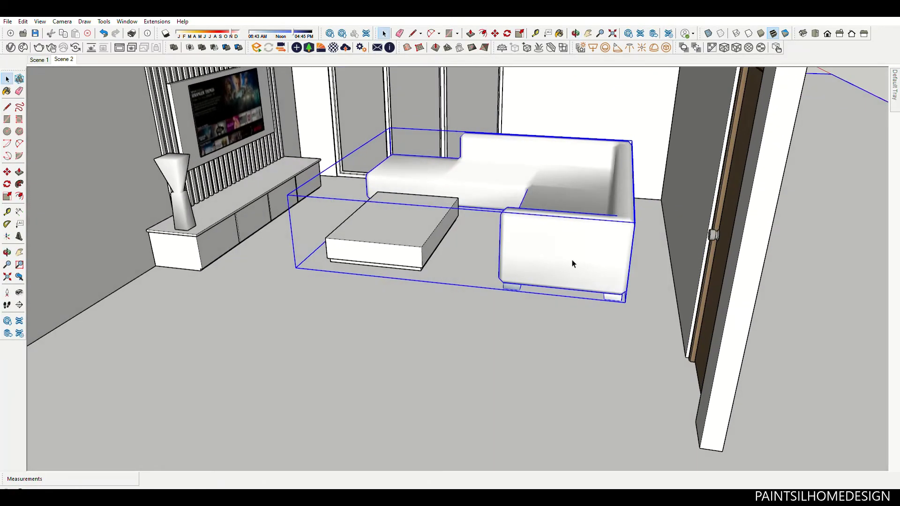
pyautogui.scroll(3, 601, 299)
pyautogui.click(561, 338)
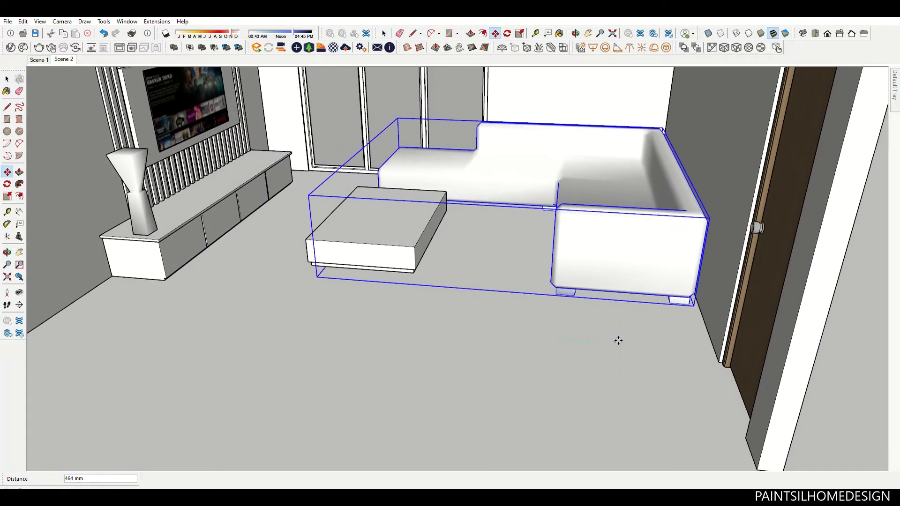
pyautogui.click(422, 247)
# - Slide the coffee table to the right to line up with the sofa
pyautogui.press('m')
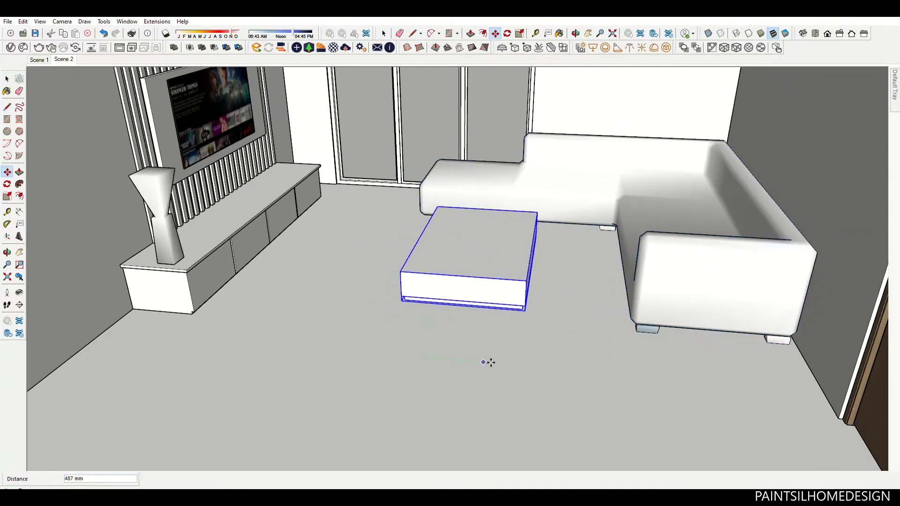
pyautogui.click(488, 361)
pyautogui.press('space')
pyautogui.moveTo(487, 361); pyautogui.dragTo(413, 338, button='middle')
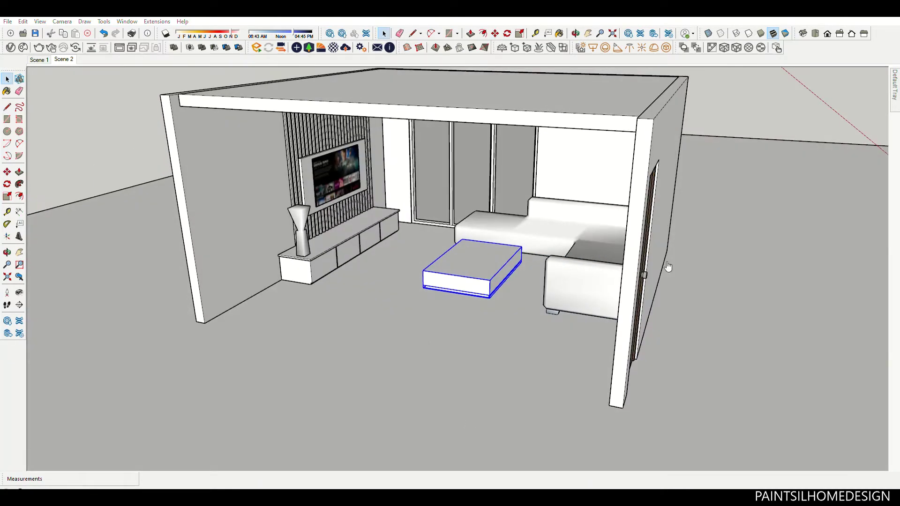
pyautogui.moveTo(498, 299); pyautogui.dragTo(434, 303, button='middle')
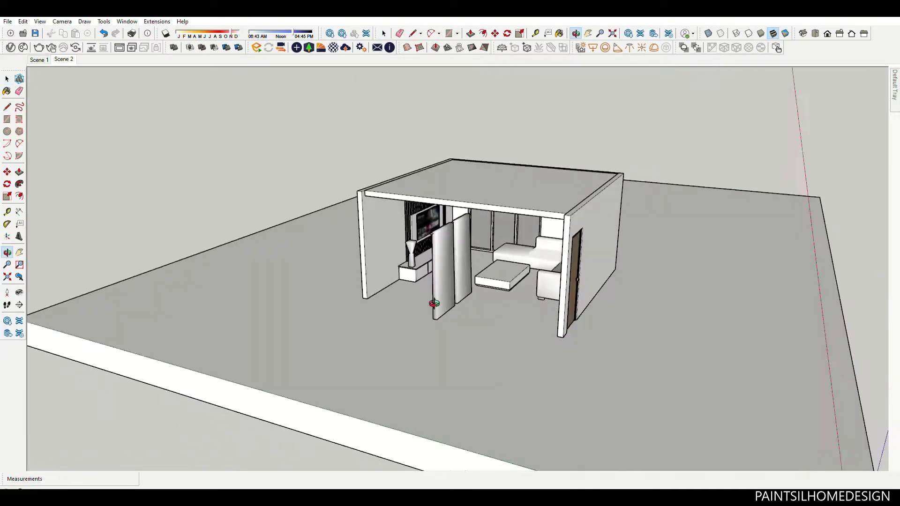
# - Rotate the pair of partition panels 90 degrees about a floor pivot
pyautogui.press('space')
pyautogui.click(445, 274)
pyautogui.scroll(5, 445, 273)
pyautogui.press('q')
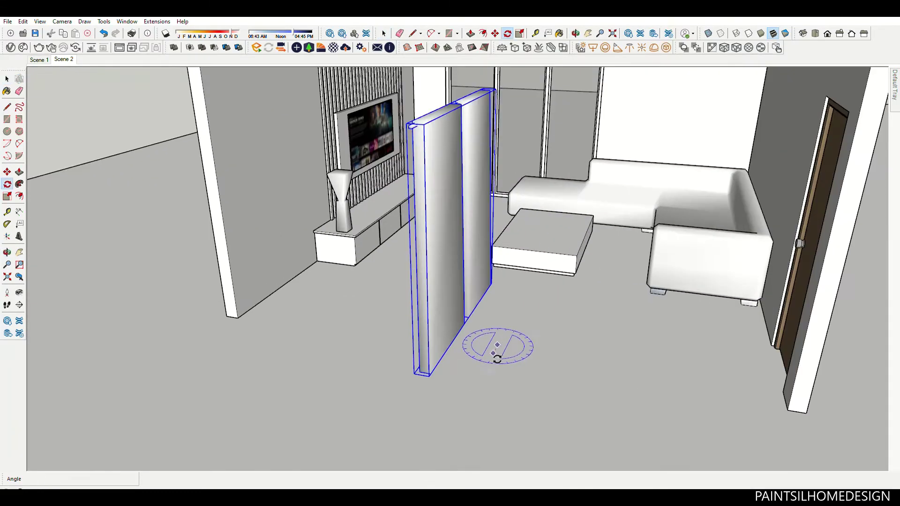
pyautogui.click(488, 346)
pyautogui.click(503, 364)
pyautogui.press('space')
pyautogui.scroll(-5, 503, 364)
pyautogui.scroll(2, 361, 367)
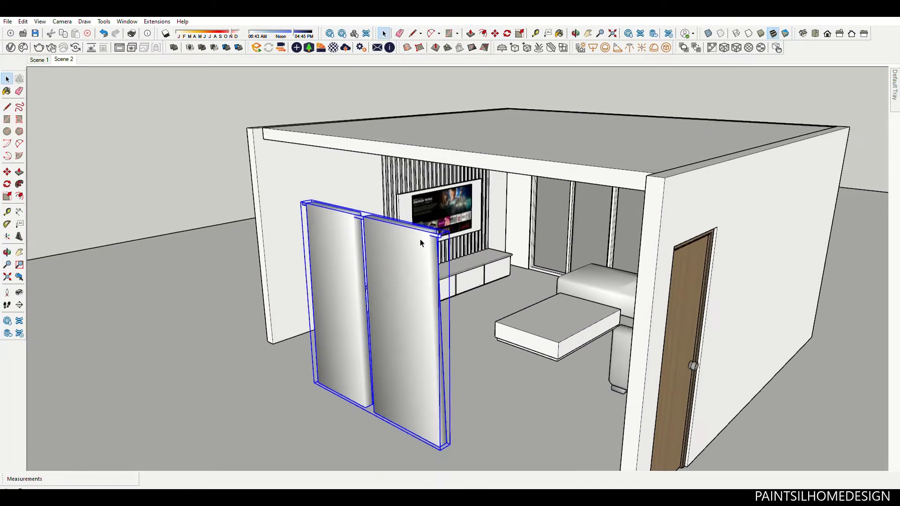
# - Delete the side wall and the door to clear the view of the TV wall
pyautogui.moveTo(361, 367)
pyautogui.mouseDown(button='middle')
pyautogui.moveTo(751, 212)
pyautogui.moveTo(539, 324)
pyautogui.mouseUp(button='middle')
pyautogui.press('Delete')
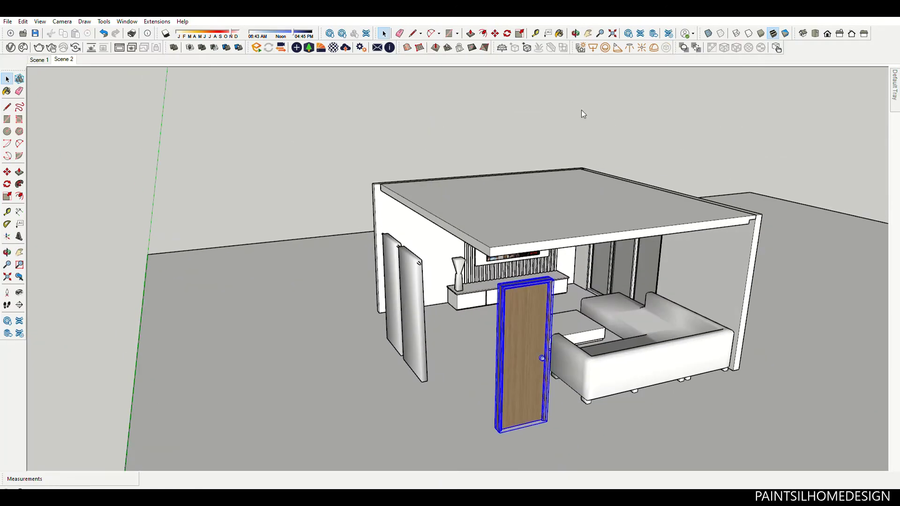
pyautogui.press('Delete')
pyautogui.scroll(-5, 581, 112)
pyautogui.moveTo(580, 113); pyautogui.dragTo(428, 264, button='middle')
pyautogui.scroll(4, 428, 263)
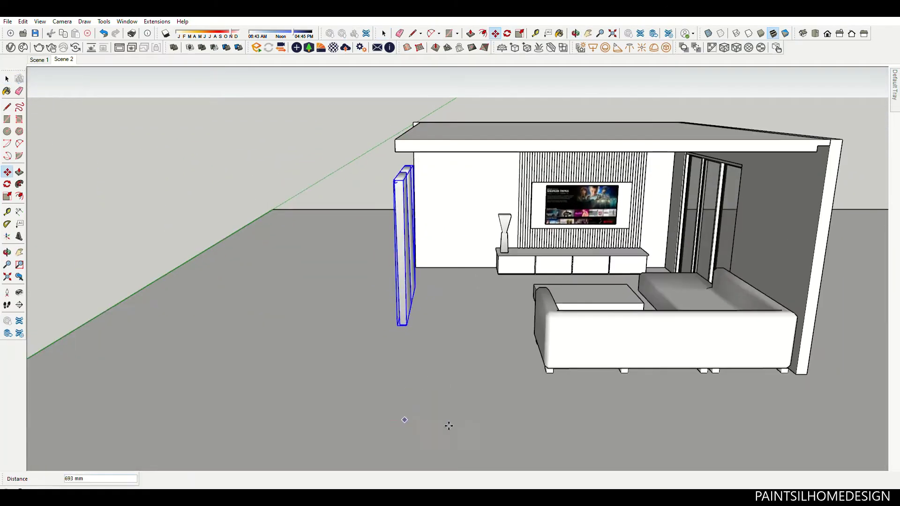
# - Move the partition panels to sit beside the windows next to the TV wall
pyautogui.press('m')
pyautogui.click(384, 420)
pyautogui.moveTo(668, 396); pyautogui.dragTo(592, 420, button='middle')
pyautogui.click(586, 423)
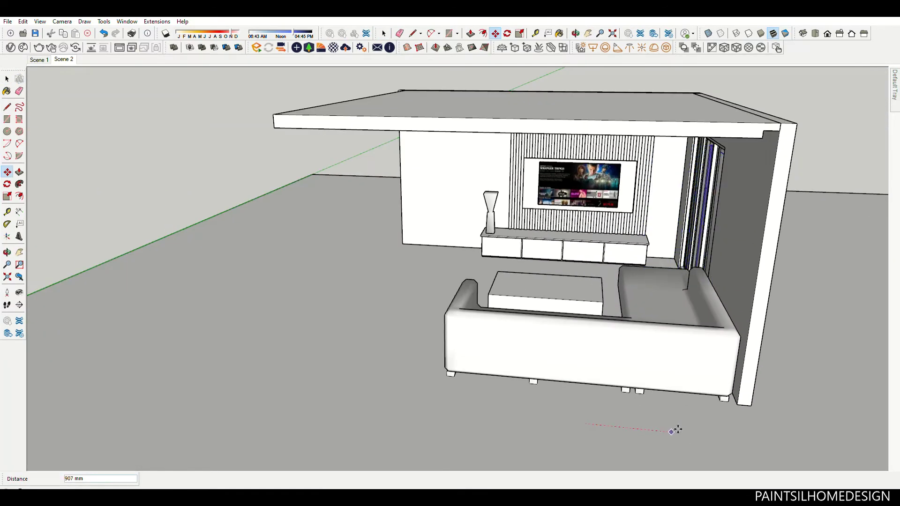
pyautogui.moveTo(652, 429); pyautogui.dragTo(769, 130, button='middle')
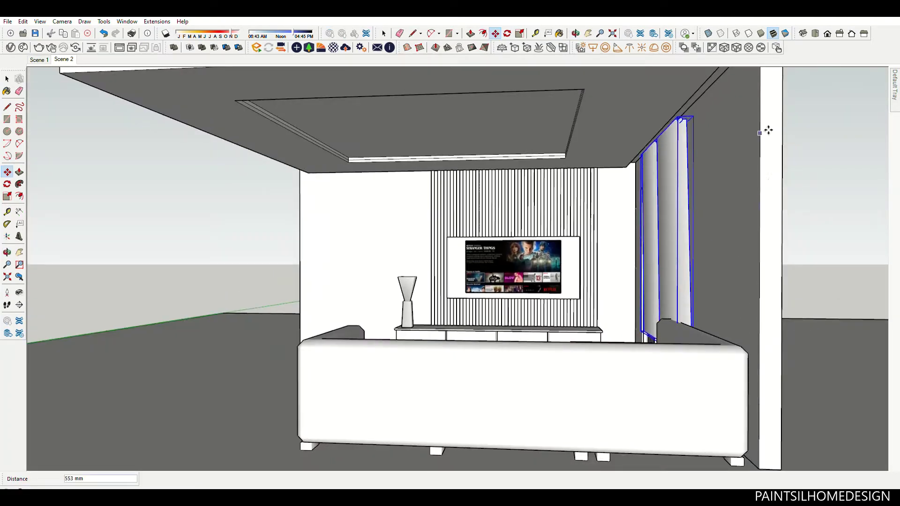
pyautogui.click(768, 120)
pyautogui.scroll(-3, 767, 121)
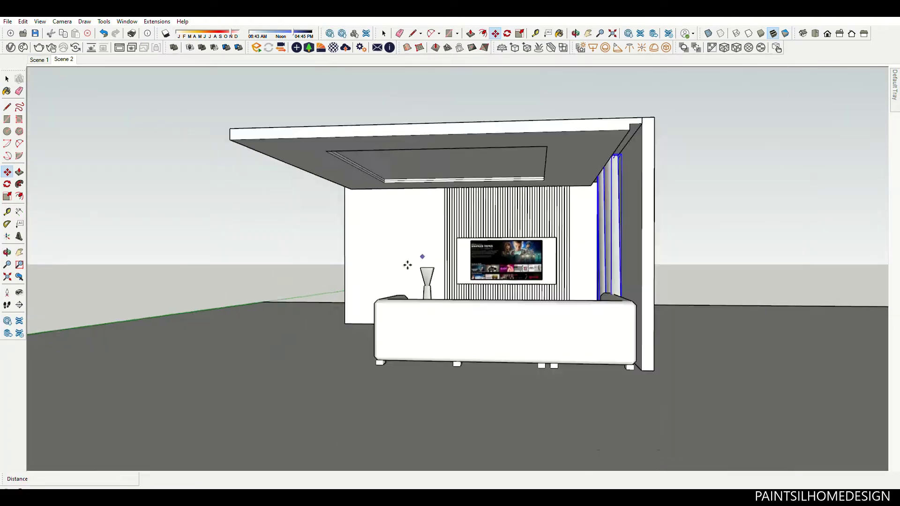
# - Rescale the sliding panel's width from its side grip to fit the opening
pyautogui.moveTo(767, 120); pyautogui.dragTo(597, 300, button='middle')
pyautogui.scroll(5, 598, 300)
pyautogui.press('s')
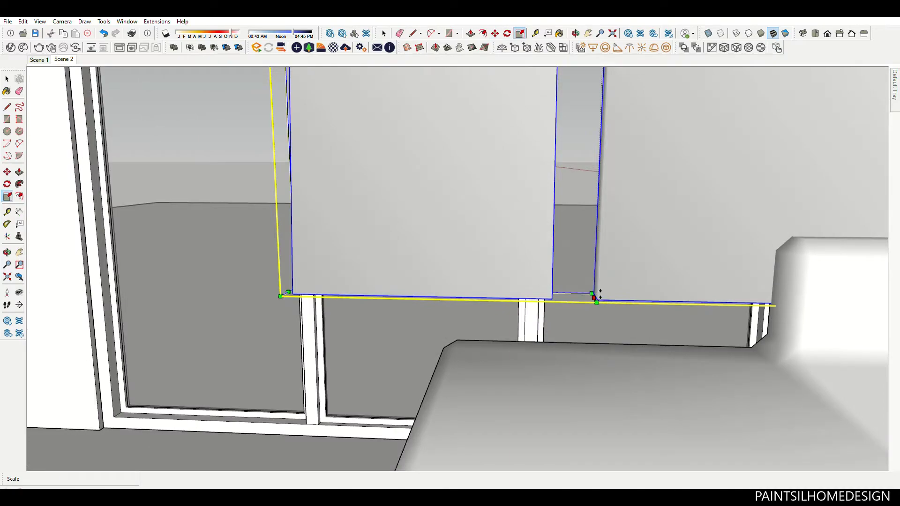
pyautogui.scroll(-3, 598, 295)
pyautogui.scroll(-3, 471, 288)
pyautogui.scroll(-2, 487, 281)
pyautogui.scroll(-1, 447, 322)
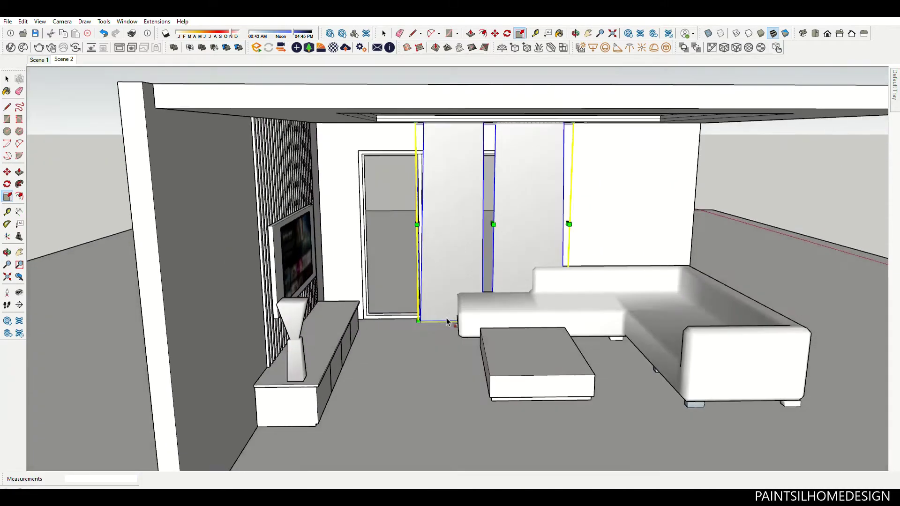
pyautogui.scroll(3, 448, 323)
pyautogui.scroll(3, 407, 228)
pyautogui.scroll(2, 387, 241)
pyautogui.click(387, 240)
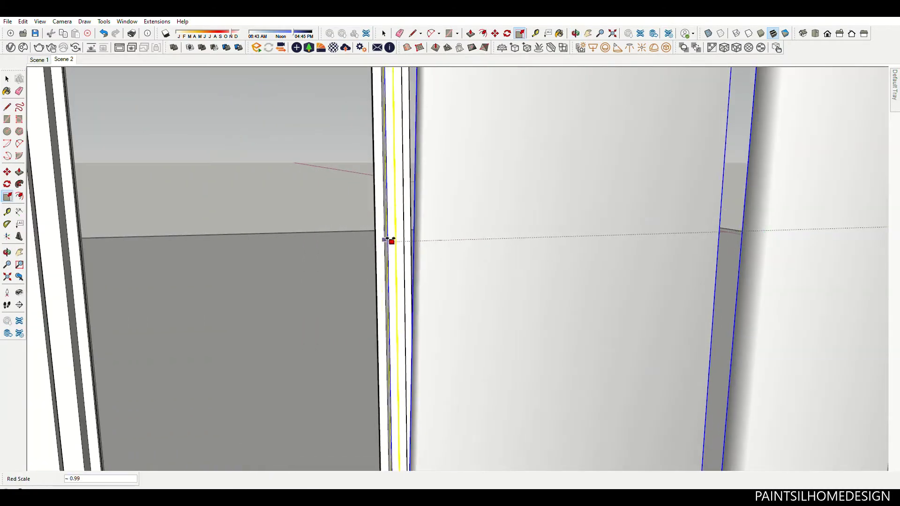
pyautogui.scroll(-2, 387, 240)
pyautogui.scroll(-3, 422, 287)
# - Shift the panel 25 mm so it sits flush against the column
pyautogui.moveTo(421, 287); pyautogui.dragTo(287, 268, button='middle')
pyautogui.scroll(-2, 286, 268)
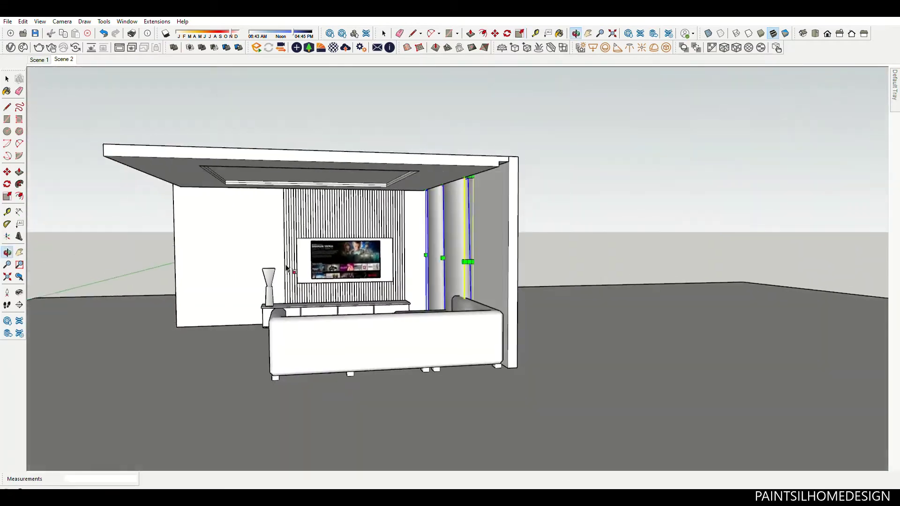
pyautogui.scroll(3, 470, 227)
pyautogui.moveTo(495, 193); pyautogui.dragTo(646, 196, button='middle')
pyautogui.press('m')
pyautogui.scroll(2, 586, 186)
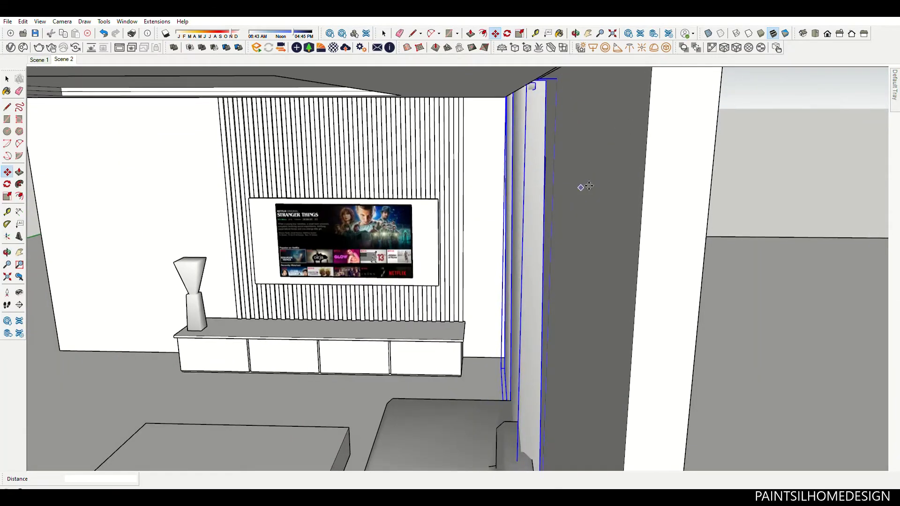
pyautogui.moveTo(585, 187)
pyautogui.mouseDown(button='middle')
pyautogui.moveTo(625, 125)
pyautogui.moveTo(621, 174)
pyautogui.mouseUp(button='middle')
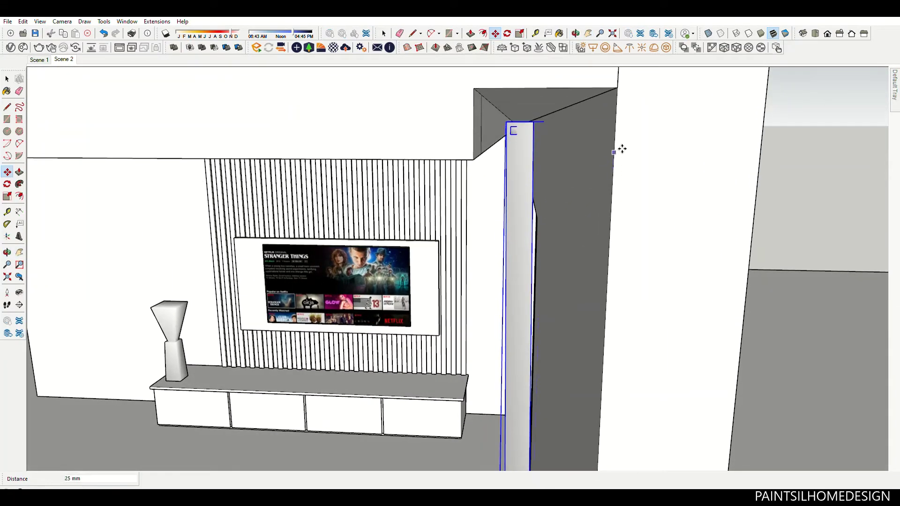
pyautogui.moveTo(622, 124); pyautogui.dragTo(651, 147, button='middle')
pyautogui.press('Return')
pyautogui.press('space')
pyautogui.scroll(-5, 656, 184)
pyautogui.scroll(5, 614, 350)
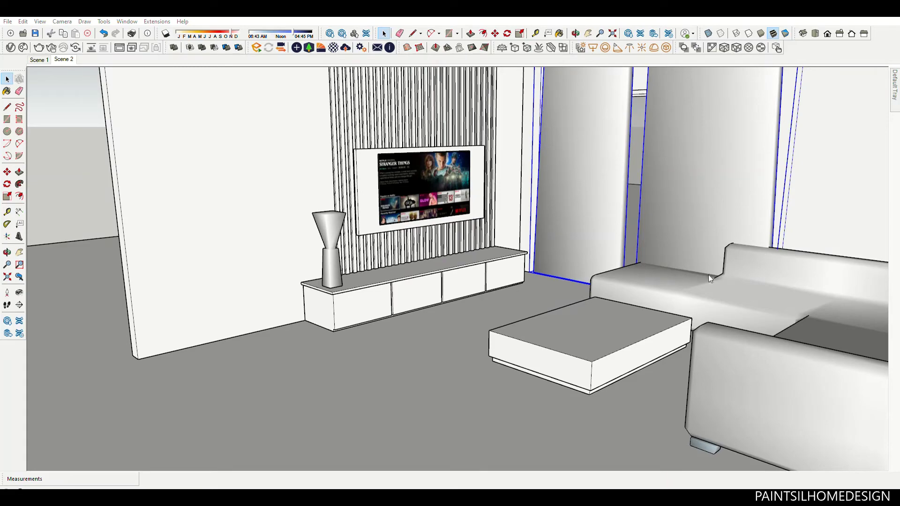
# - Select the rug and pick it up to reposition it
pyautogui.scroll(5, 393, 259)
pyautogui.scroll(2, 469, 272)
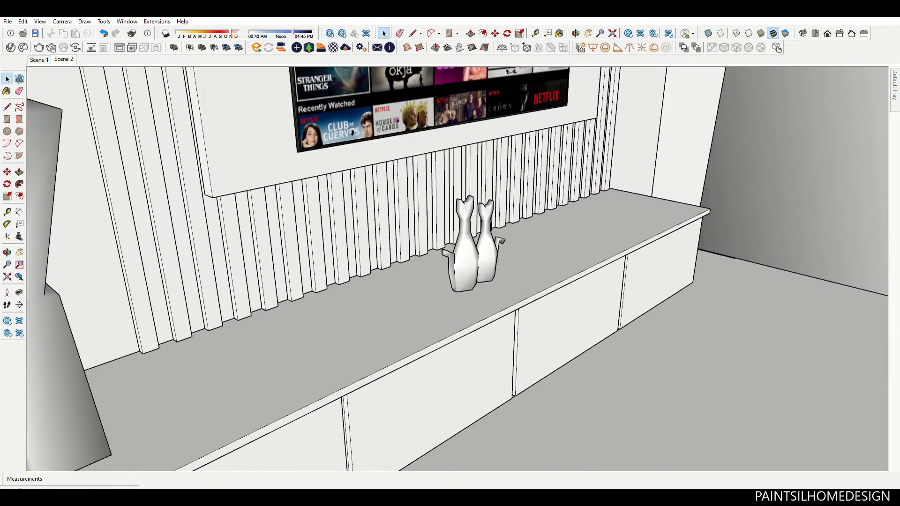
pyautogui.scroll(-5, 570, 277)
pyautogui.scroll(1, 612, 281)
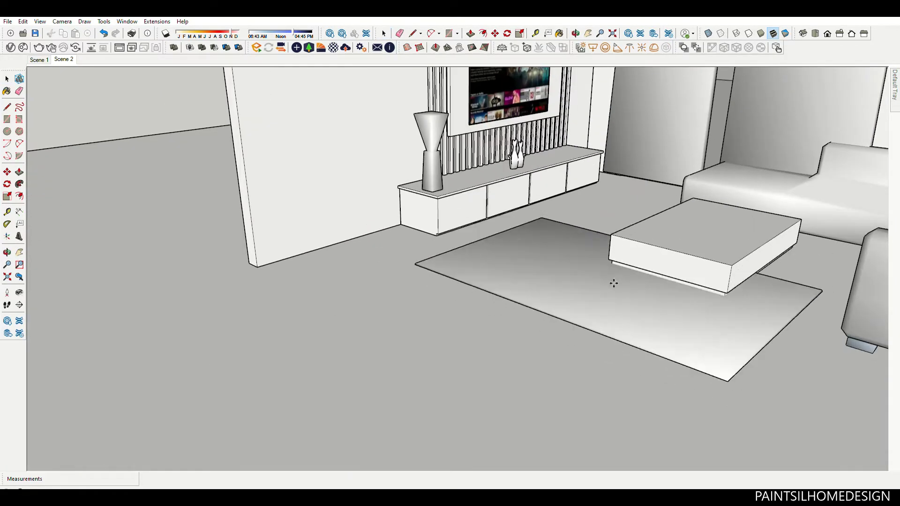
pyautogui.scroll(1, 629, 288)
pyautogui.scroll(2, 501, 300)
pyautogui.scroll(-2, 501, 300)
pyautogui.scroll(-3, 663, 302)
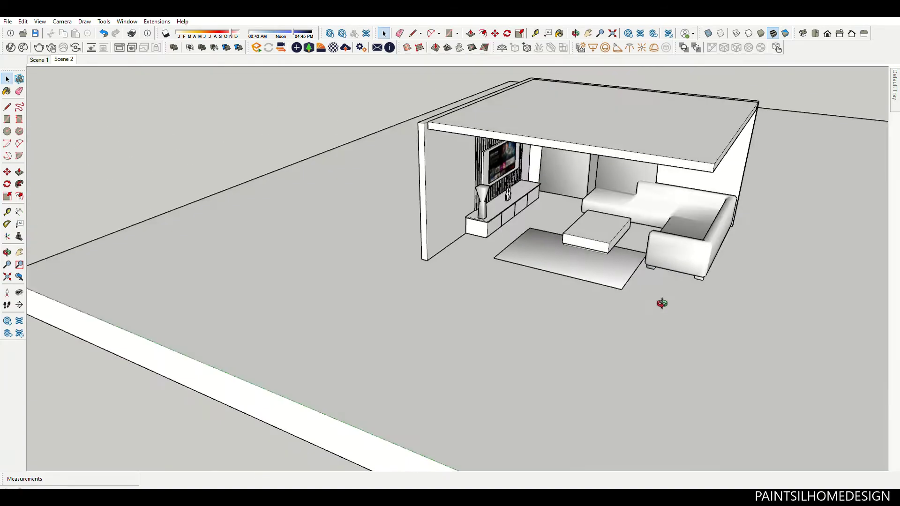
pyautogui.scroll(4, 638, 286)
pyautogui.press('space')
pyautogui.click(639, 283)
pyautogui.scroll(2, 540, 345)
pyautogui.press('m')
pyautogui.click(497, 388)
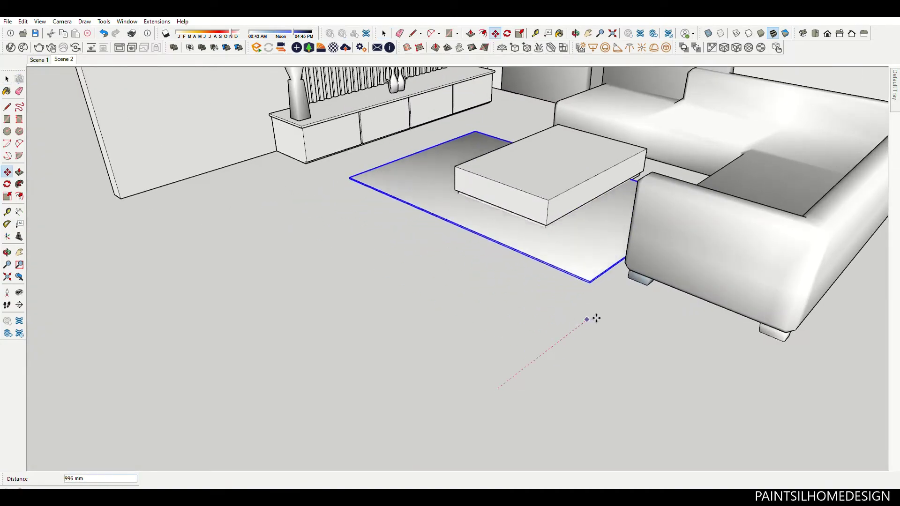
# - Place the rug centred beneath the coffee table, checking from a low angle
pyautogui.moveTo(612, 300); pyautogui.dragTo(464, 328, button='middle')
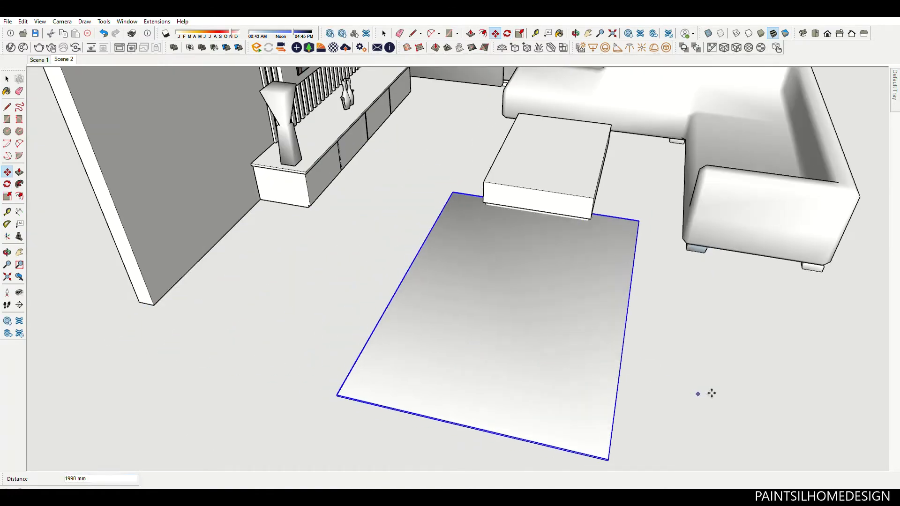
pyautogui.moveTo(706, 393); pyautogui.dragTo(367, 418, button='middle')
pyautogui.moveTo(519, 338); pyautogui.dragTo(586, 361, button='middle')
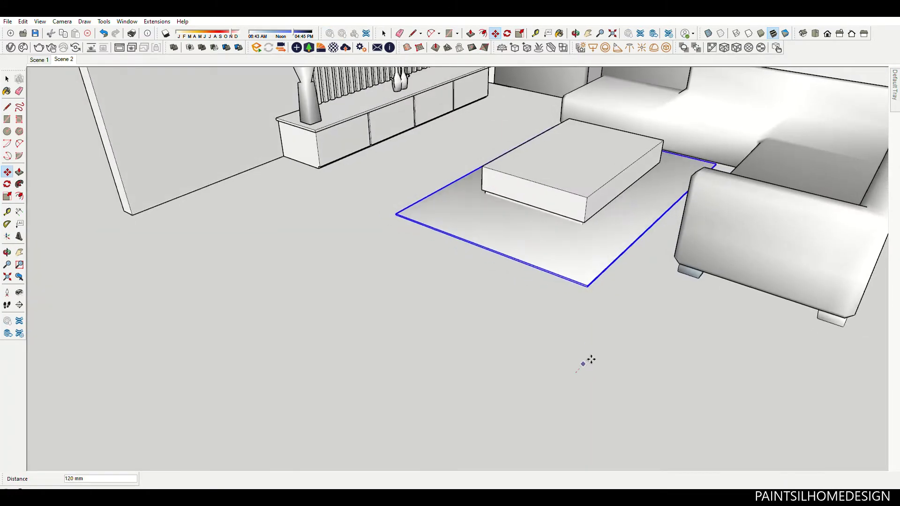
pyautogui.scroll(5, 582, 211)
pyautogui.moveTo(583, 211)
pyautogui.mouseDown(button='middle')
pyautogui.moveTo(588, 177)
pyautogui.moveTo(595, 341)
pyautogui.mouseUp(button='middle')
pyautogui.scroll(-4, 563, 338)
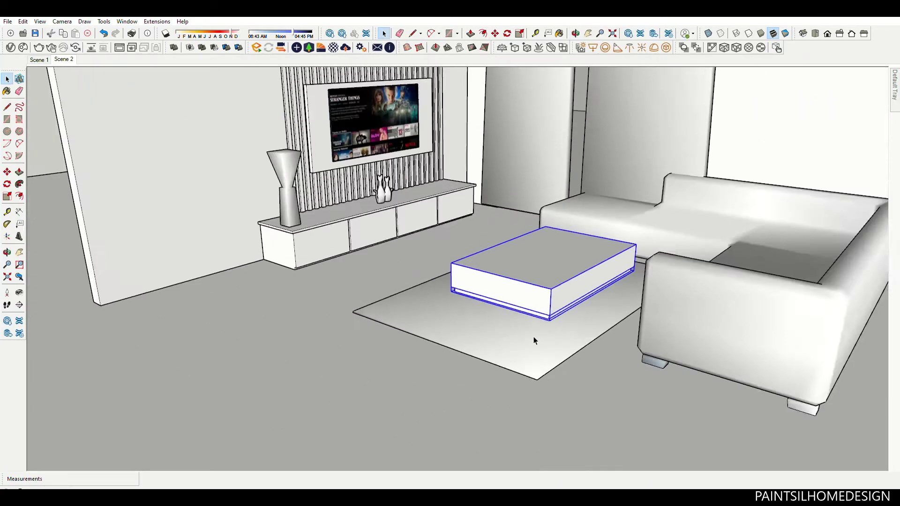
pyautogui.scroll(-3, 516, 374)
pyautogui.scroll(5, 449, 450)
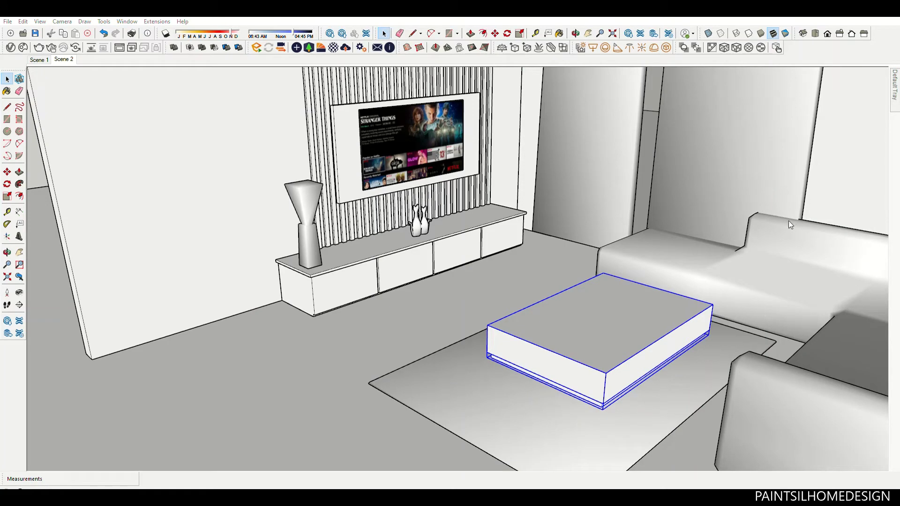
pyautogui.scroll(3, 630, 328)
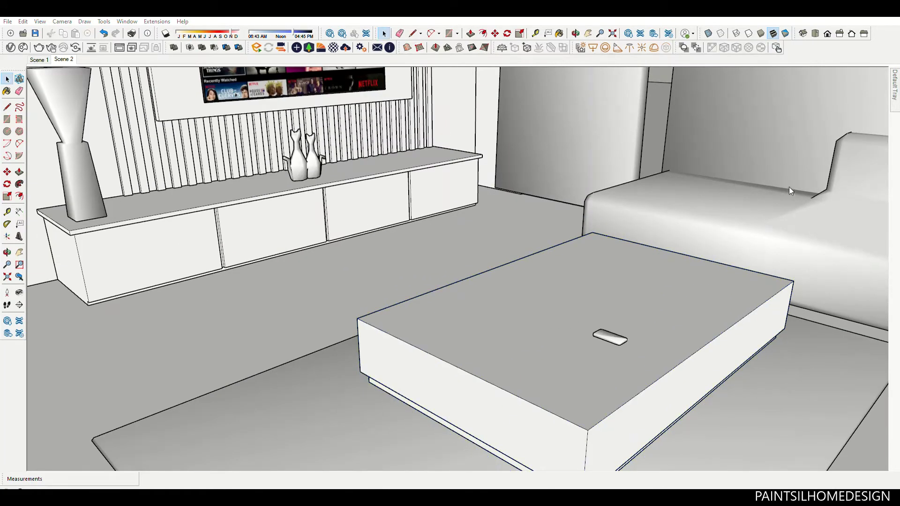
# - Paste a decor piece onto the coffee table
pyautogui.hotkey('ctrl', 'v')
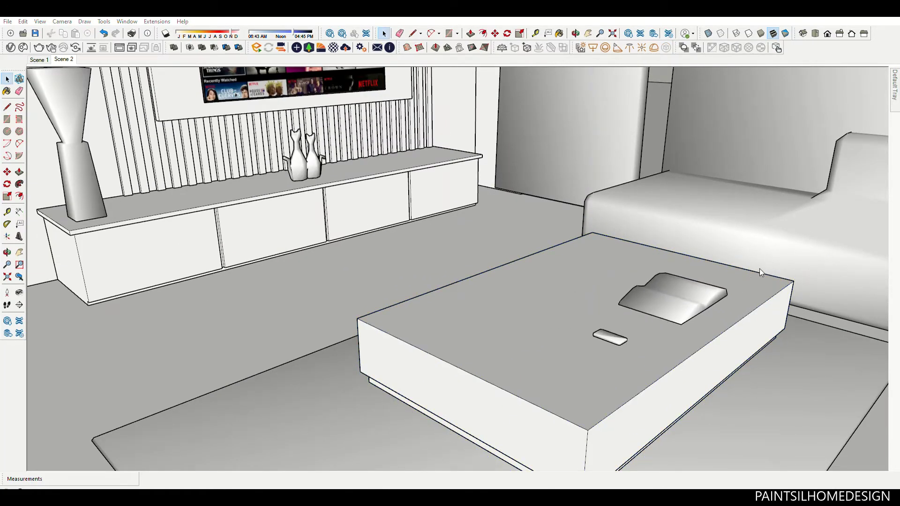
pyautogui.scroll(5, 392, 224)
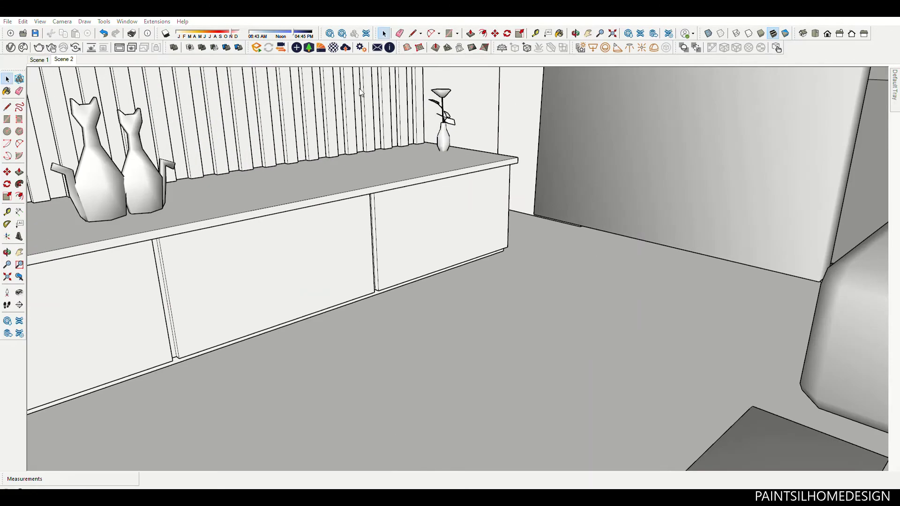
pyautogui.scroll(-5, 392, 223)
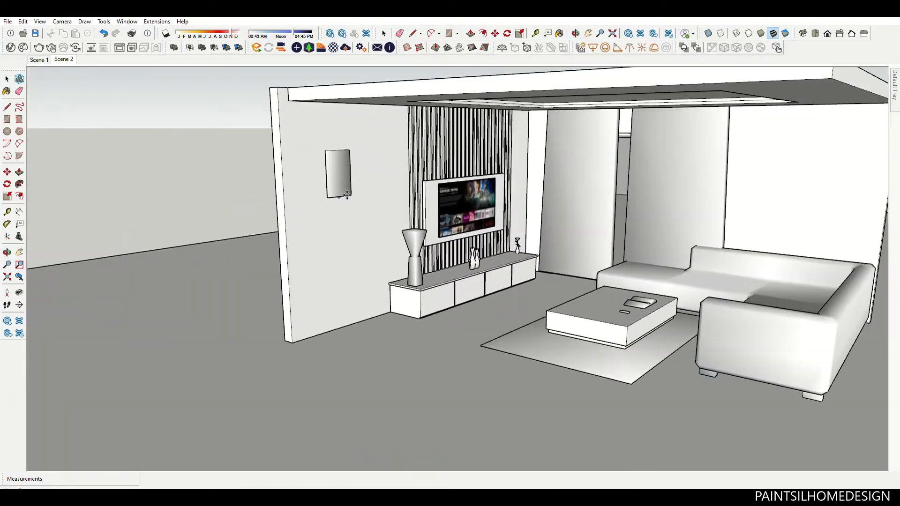
# - Move the wall picture frame down 157 mm and further left
pyautogui.scroll(3, 347, 186)
pyautogui.scroll(3, 347, 186)
pyautogui.click(314, 159)
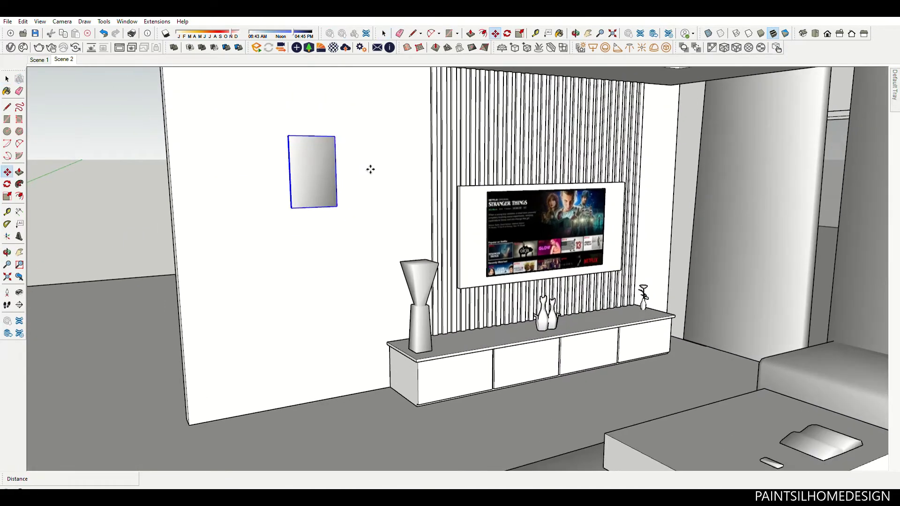
pyautogui.press('m')
pyautogui.click(369, 169)
pyautogui.click(303, 259)
pyautogui.press('space')
# - Place the bunny figurine on top of the TV cabinet
pyautogui.scroll(-3, 484, 411)
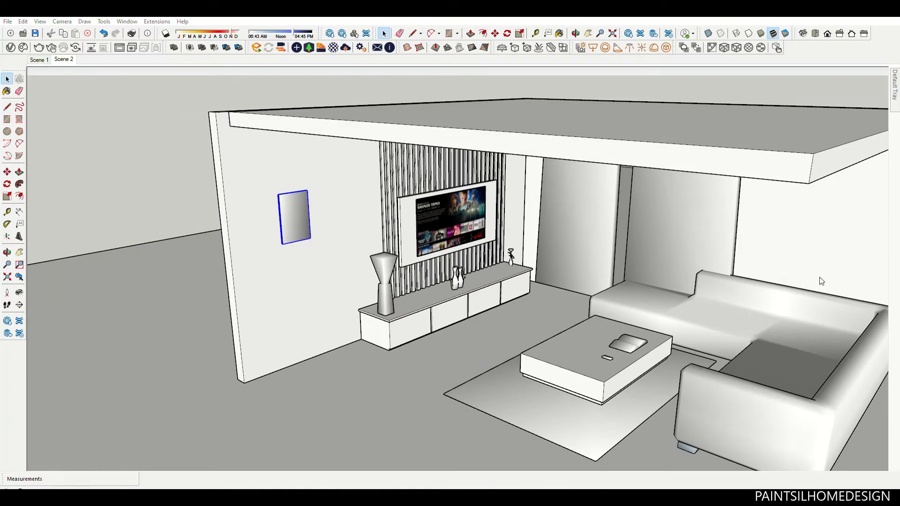
pyautogui.scroll(5, 430, 294)
pyautogui.click(443, 295)
pyautogui.press('space')
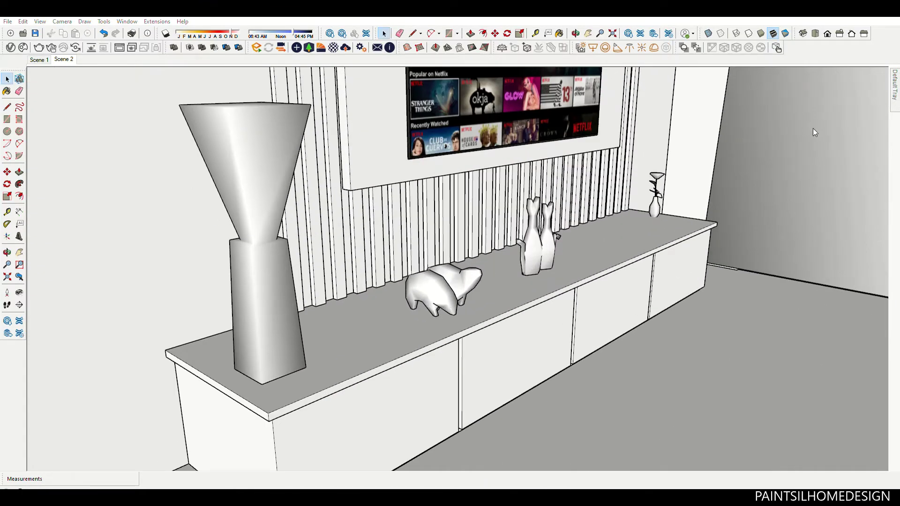
# - Orbit out to an elevated corner view of the room and select the sofa
pyautogui.scroll(-5, 813, 128)
pyautogui.scroll(-5, 470, 260)
pyautogui.moveTo(471, 261); pyautogui.dragTo(363, 209, button='middle')
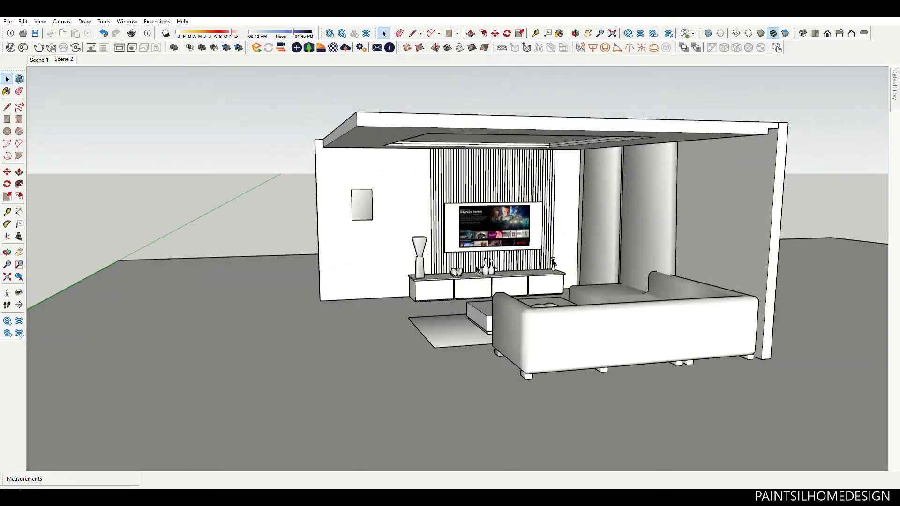
pyautogui.scroll(3, 477, 269)
pyautogui.scroll(-5, 743, 325)
pyautogui.moveTo(744, 324)
pyautogui.mouseDown(button='middle')
pyautogui.moveTo(581, 304)
pyautogui.moveTo(631, 361)
pyautogui.moveTo(534, 345)
pyautogui.mouseUp(button='middle')
pyautogui.scroll(3, 581, 305)
pyautogui.click(603, 294)
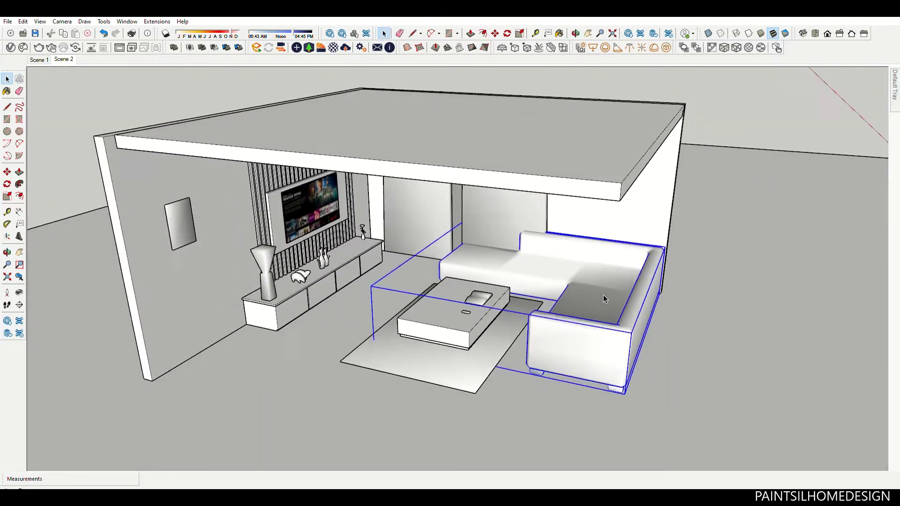
pyautogui.scroll(-5, 534, 346)
pyautogui.scroll(2, 488, 295)
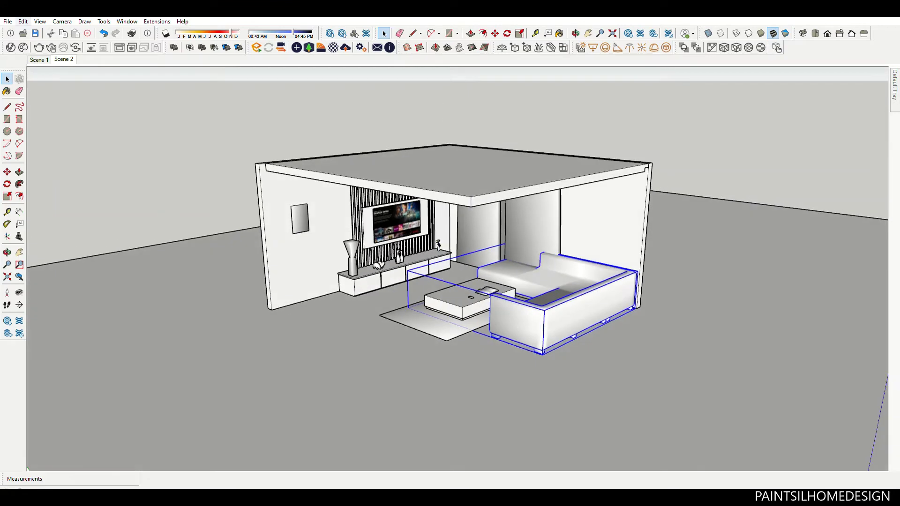
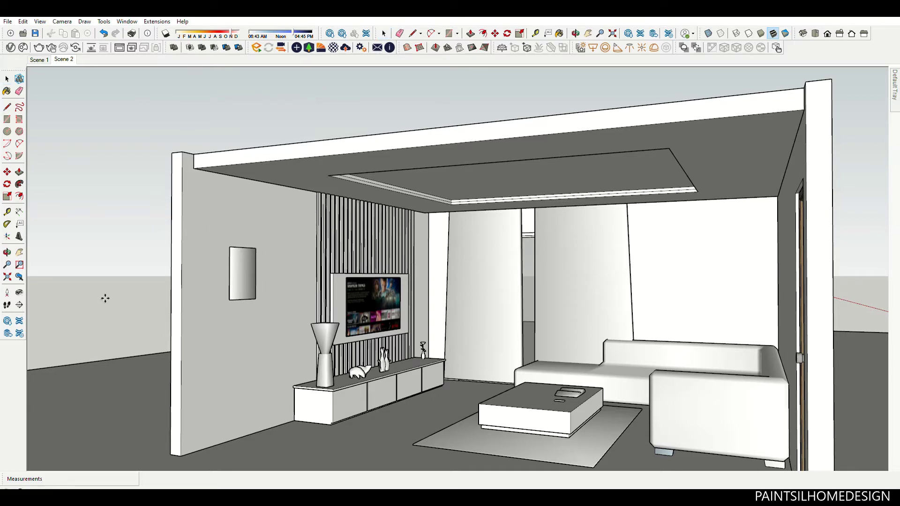
# - Select the small cylindrical downlight fitting lying on the living-room floor
pyautogui.press('space')
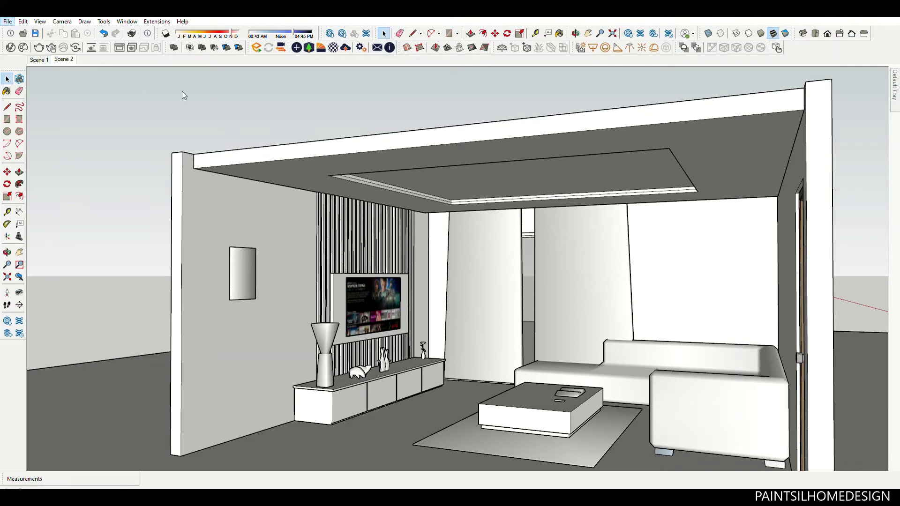
pyautogui.scroll(-5, 183, 95)
pyautogui.scroll(5, 468, 234)
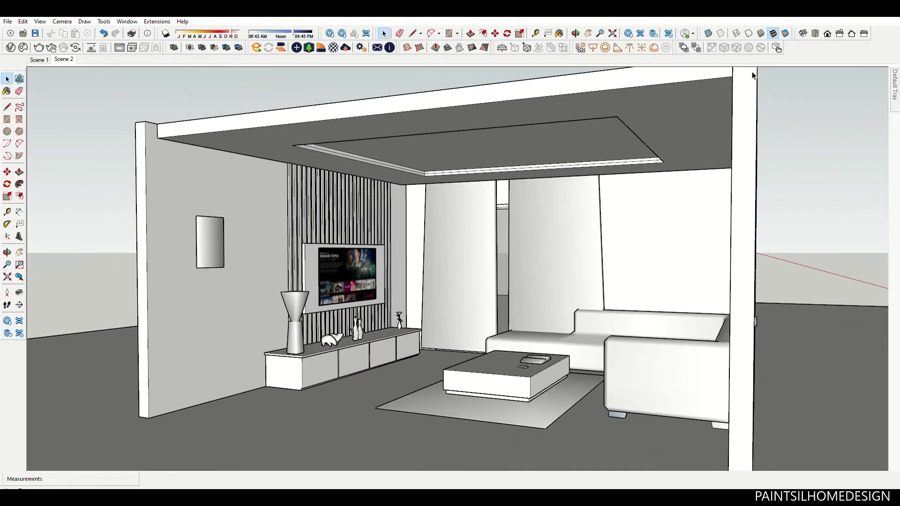
pyautogui.hotkey('ctrl', 'z')
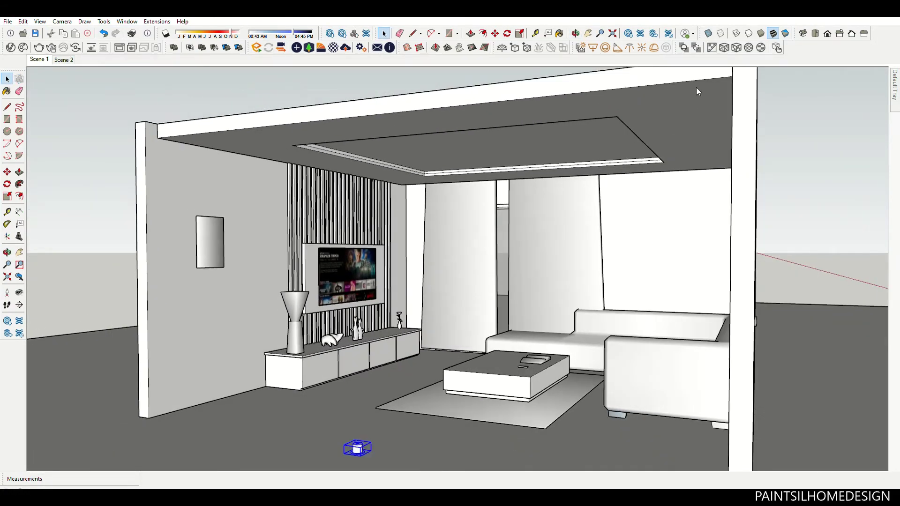
pyautogui.scroll(-1, 345, 363)
pyautogui.scroll(-3, 379, 393)
pyautogui.scroll(5, 375, 403)
# - Lift the downlight from the floor up onto the ceiling above the TV wall
pyautogui.scroll(3, 395, 404)
pyautogui.press('m')
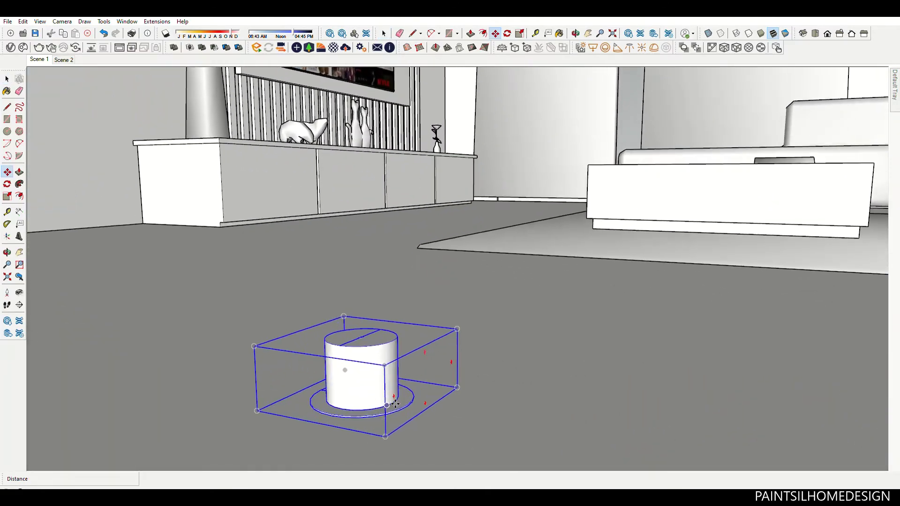
pyautogui.click(395, 404)
pyautogui.scroll(-2, 375, 393)
pyautogui.scroll(-3, 370, 398)
pyautogui.scroll(-2, 372, 375)
pyautogui.scroll(6, 389, 197)
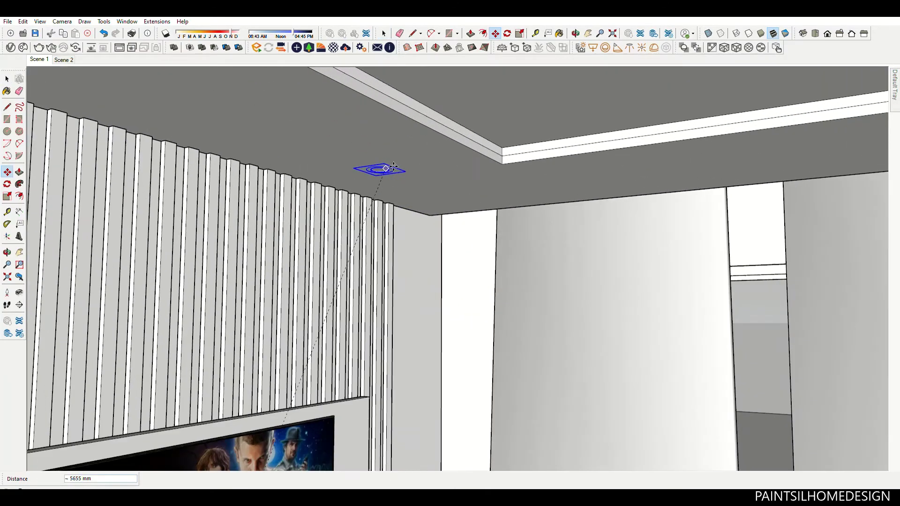
pyautogui.click(392, 166)
pyautogui.press('space')
pyautogui.scroll(-3, 422, 234)
pyautogui.scroll(3, 435, 244)
pyautogui.scroll(3, 435, 253)
pyautogui.scroll(2, 434, 259)
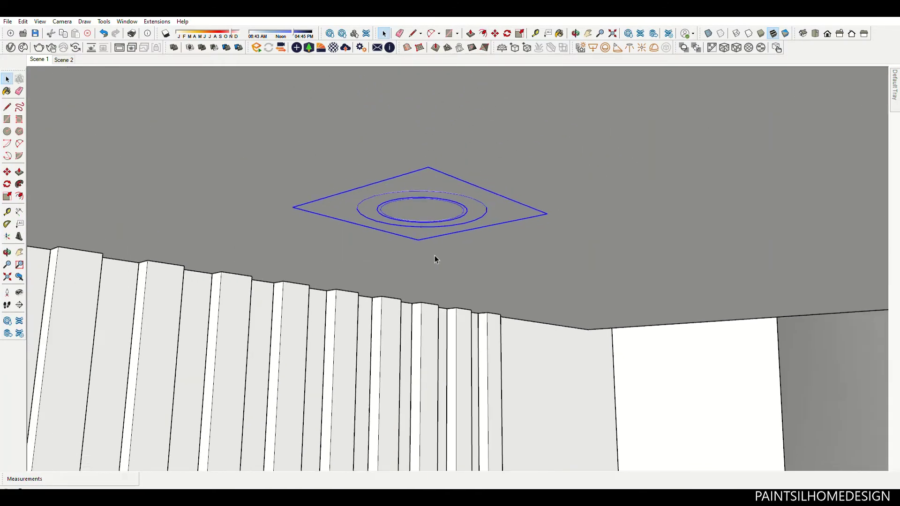
# - Adjust the downlight's height so it sits flush against the ceiling
pyautogui.press('m')
pyautogui.scroll(-1, 588, 335)
pyautogui.click(585, 340)
pyautogui.scroll(3, 296, 144)
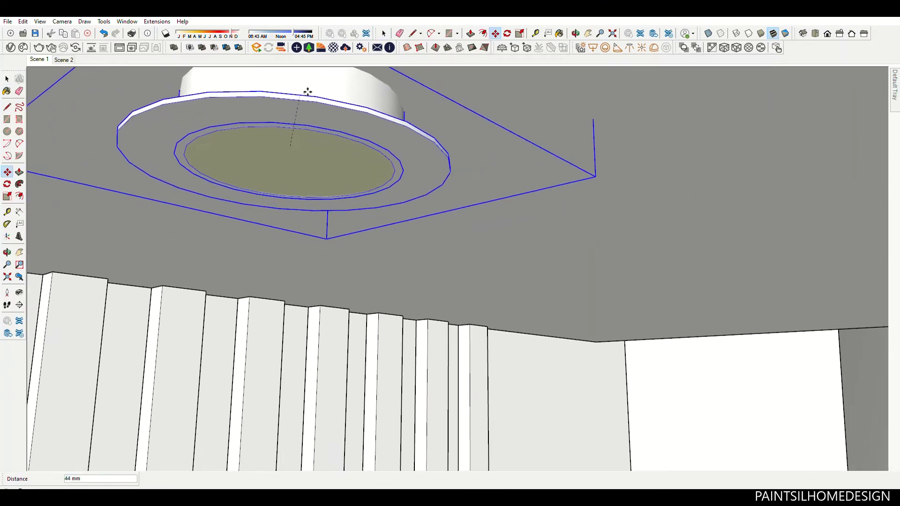
pyautogui.scroll(-2, 300, 98)
pyautogui.scroll(-2, 312, 147)
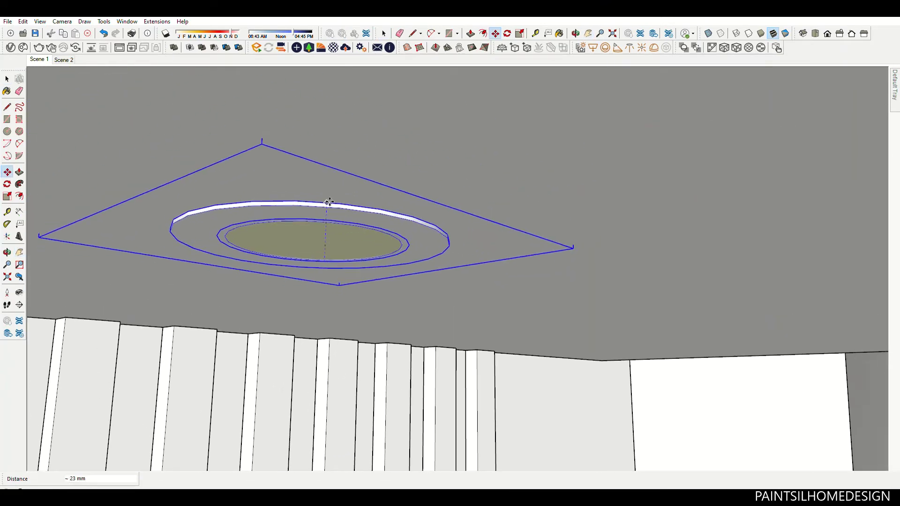
pyautogui.click(327, 202)
pyautogui.press('space')
pyautogui.scroll(-2, 590, 111)
pyautogui.scroll(1, 608, 111)
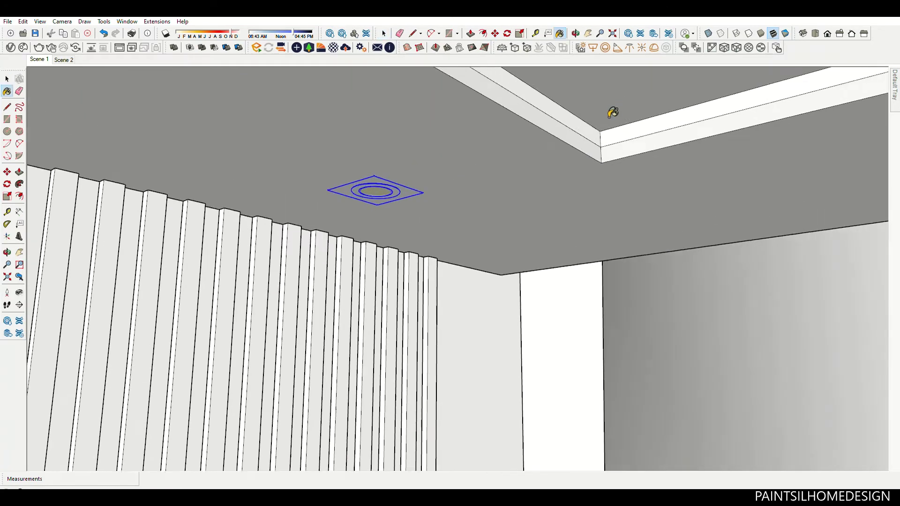
pyautogui.scroll(1, 589, 141)
pyautogui.scroll(2, 354, 199)
# - Open the downlight component and its inner lens group for editing, then view the ceiling
pyautogui.doubleClick(353, 198)
pyautogui.scroll(-1, 350, 198)
pyautogui.scroll(3, 352, 192)
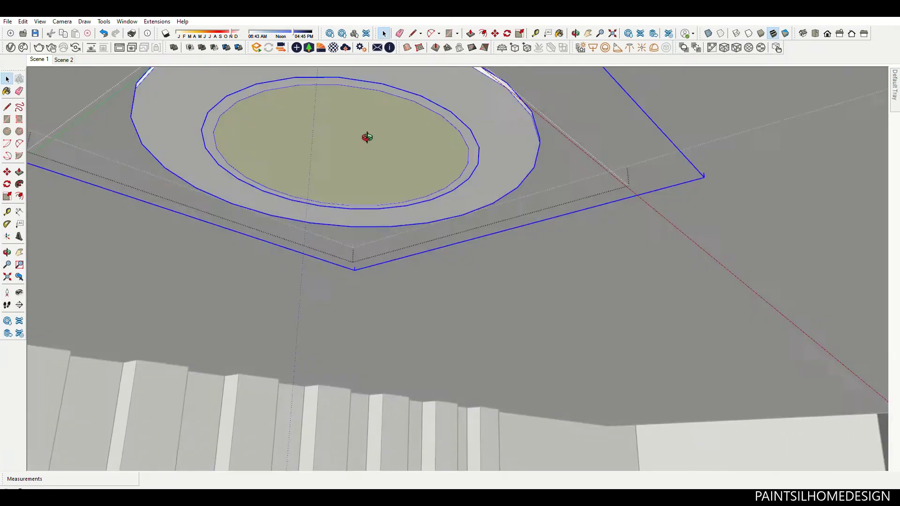
pyautogui.scroll(-2, 358, 172)
pyautogui.scroll(2, 361, 162)
pyautogui.doubleClick(362, 162)
pyautogui.press('b')
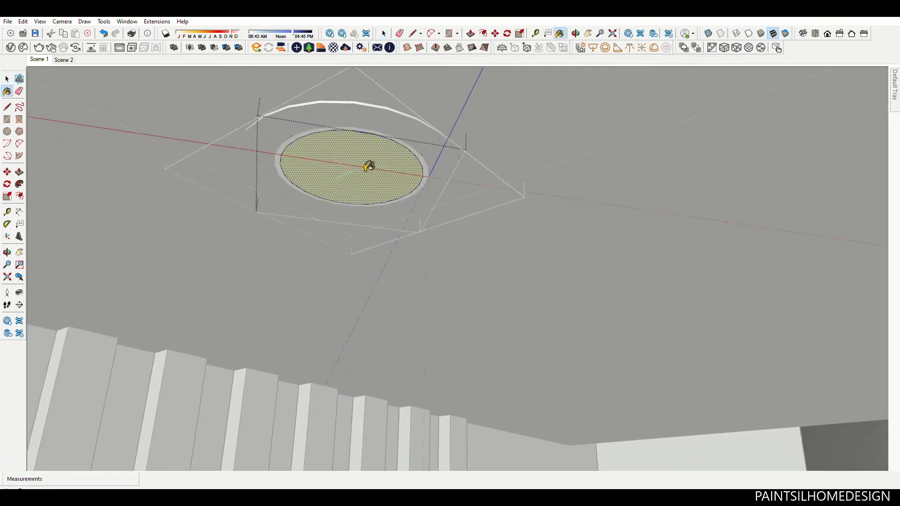
pyautogui.scroll(-5, 367, 169)
pyautogui.moveTo(456, 200)
pyautogui.mouseDown(button='middle')
pyautogui.moveTo(439, 240)
pyautogui.moveTo(495, 215)
pyautogui.moveTo(502, 195)
pyautogui.moveTo(557, 218)
pyautogui.mouseUp(button='middle')
pyautogui.press('space')
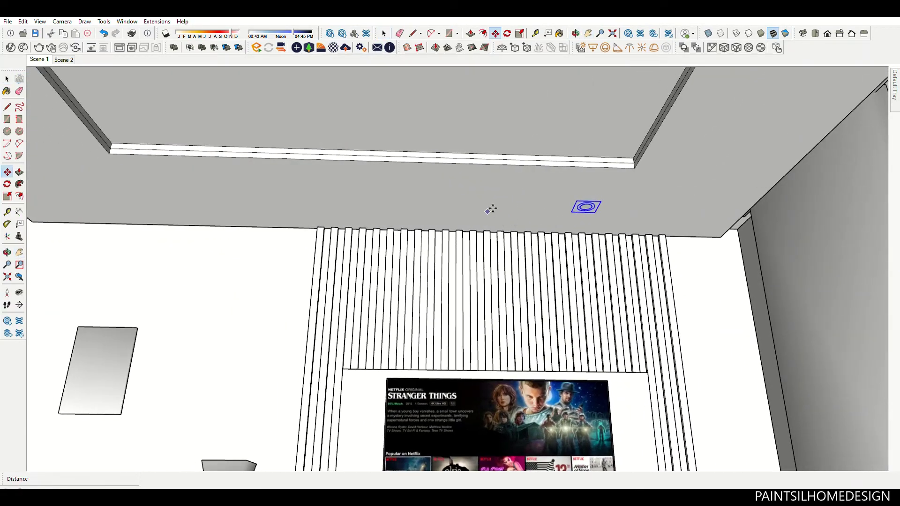
# - Try a copy of the downlight along the ceiling edge on the red axis, then cancel it
pyautogui.click(487, 210)
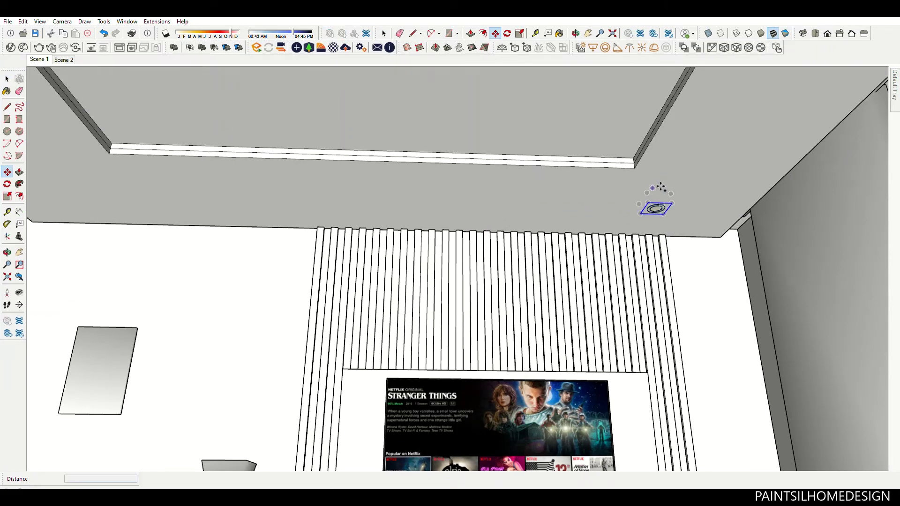
pyautogui.click(658, 187)
pyautogui.press('ctrl')
pyautogui.keyDown('shift'); pyautogui.moveTo(658, 188); pyautogui.dragTo(776, 188, button='middle'); pyautogui.keyUp('shift')
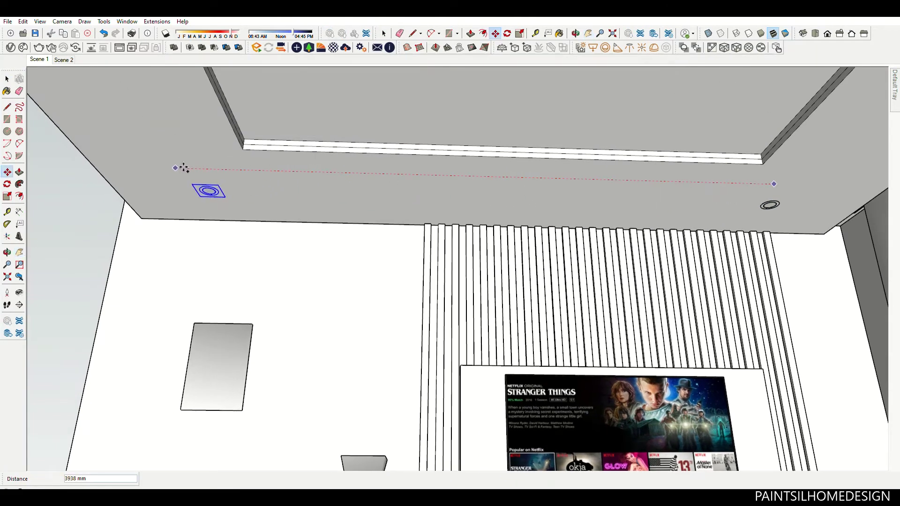
pyautogui.press('space')
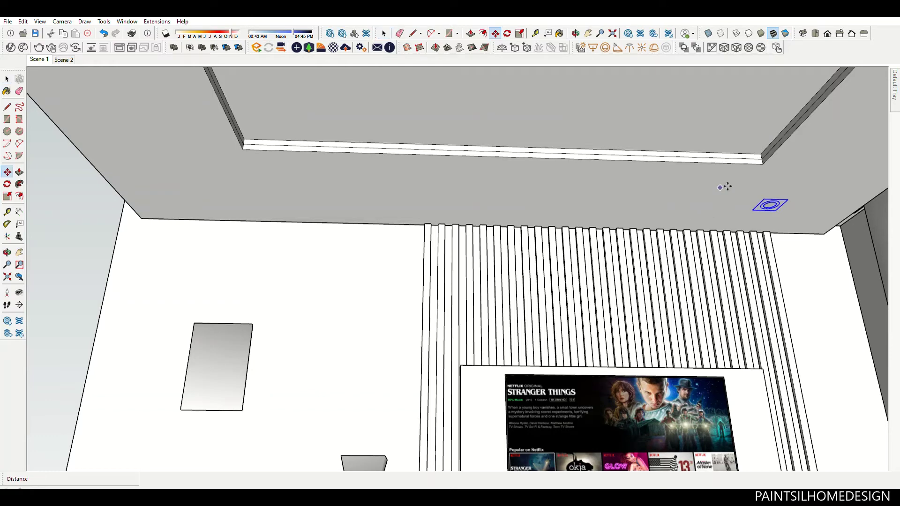
# - From the saved interior scene view, copy the selected downlights across the ceiling
pyautogui.click(726, 186)
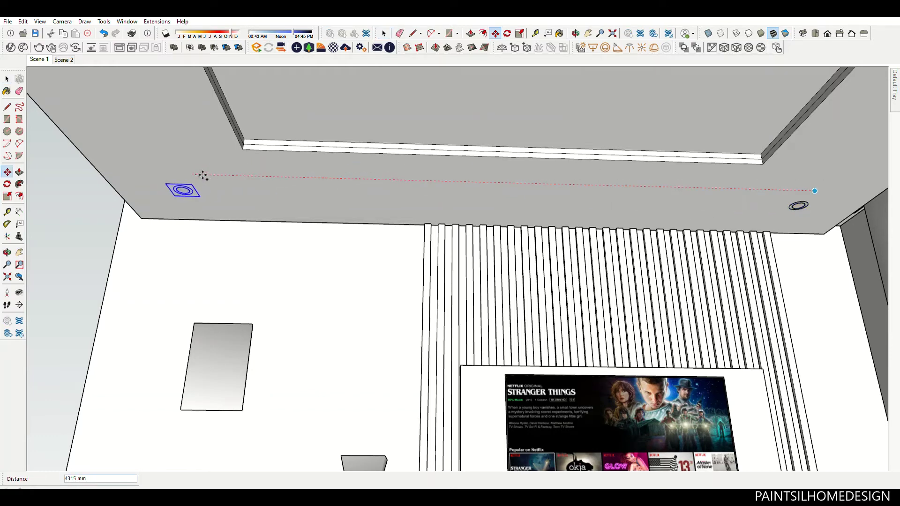
pyautogui.press('space')
pyautogui.click(40, 60)
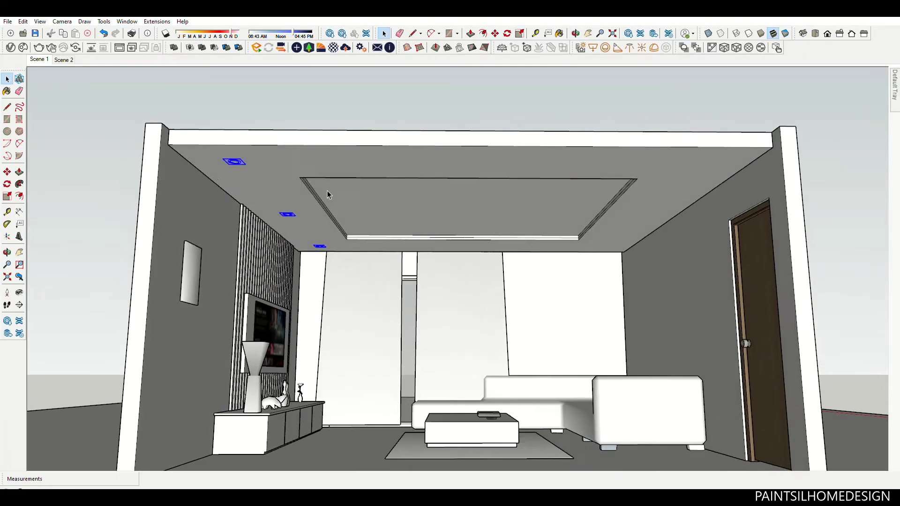
pyautogui.press('m')
pyautogui.click(229, 143)
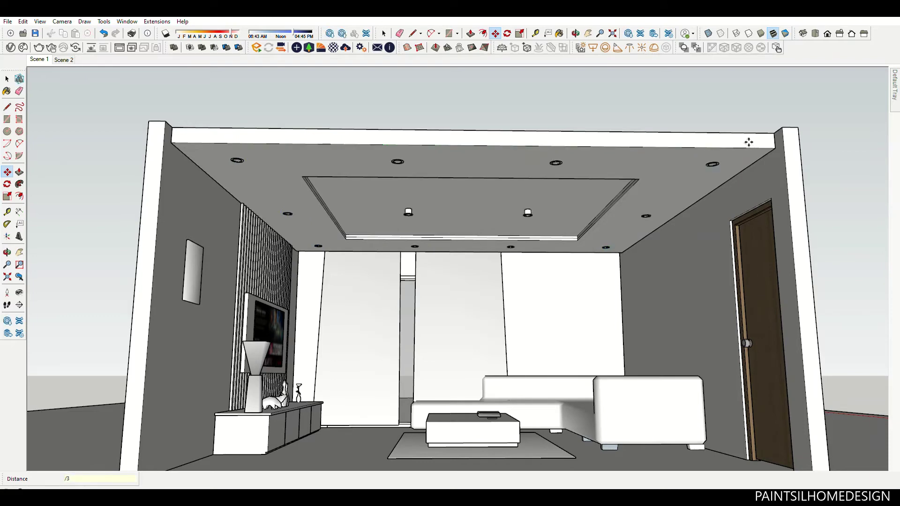
# - Select the potted plant on the TV console and shift it along the console top
pyautogui.scroll(-5, 408, 212)
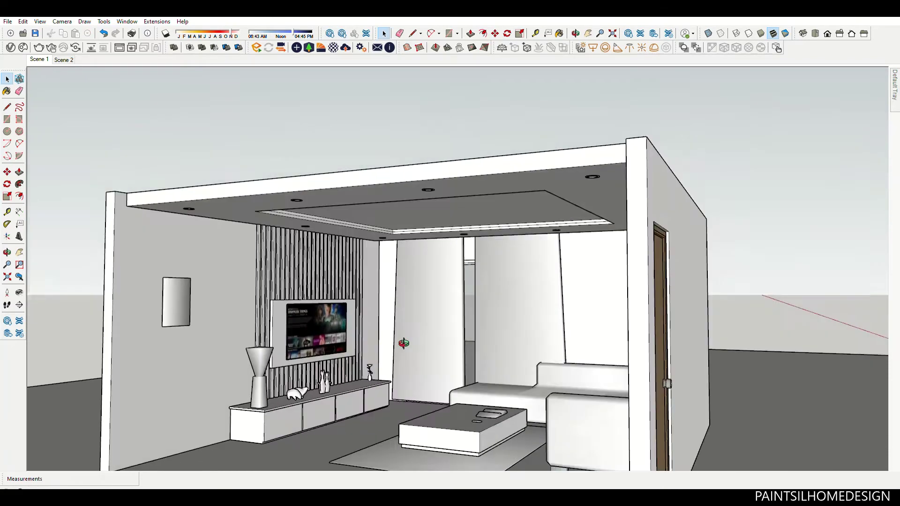
pyautogui.scroll(-5, 409, 211)
pyautogui.moveTo(409, 212); pyautogui.dragTo(428, 471, button='middle')
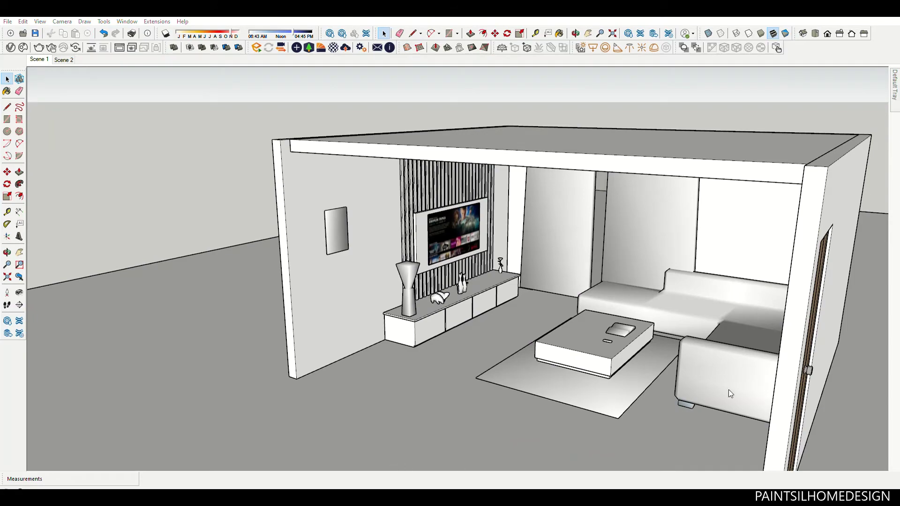
pyautogui.scroll(5, 750, 281)
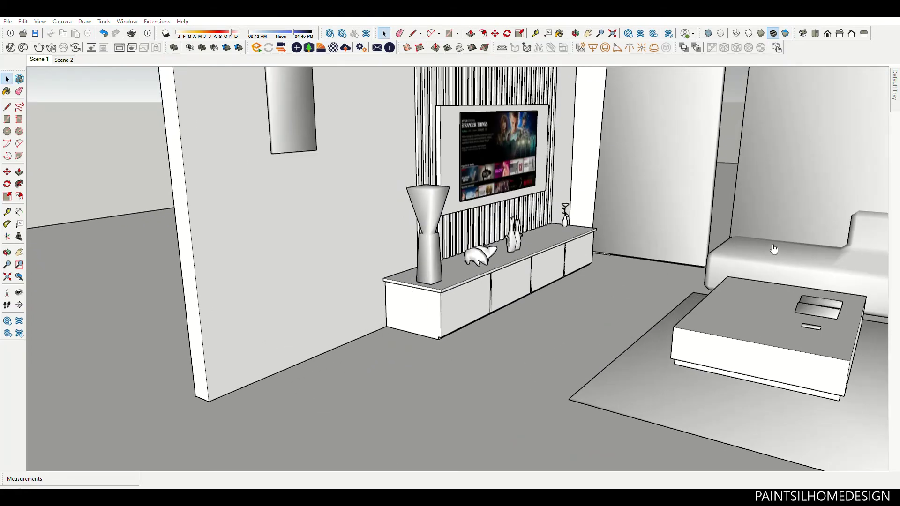
pyautogui.scroll(5, 688, 272)
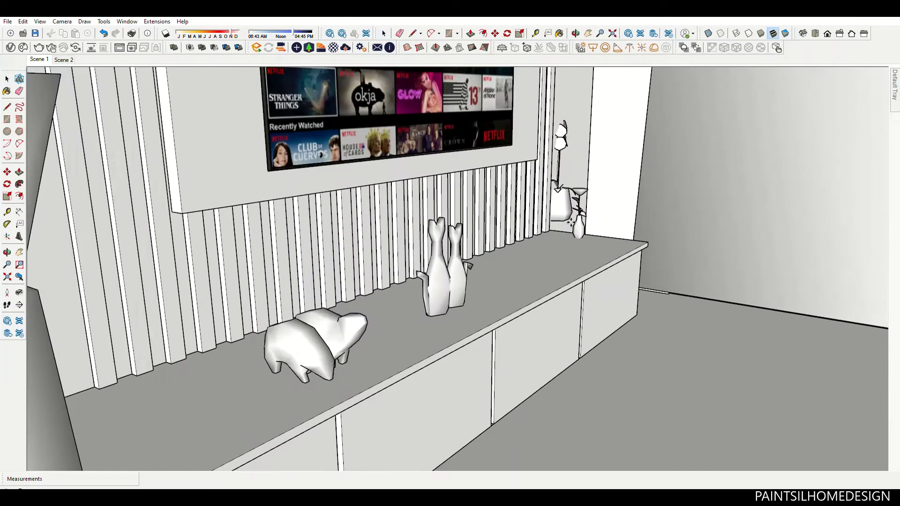
pyautogui.scroll(3, 533, 289)
pyautogui.press('space')
pyautogui.scroll(-3, 673, 234)
pyautogui.click(673, 225)
pyautogui.scroll(3, 703, 272)
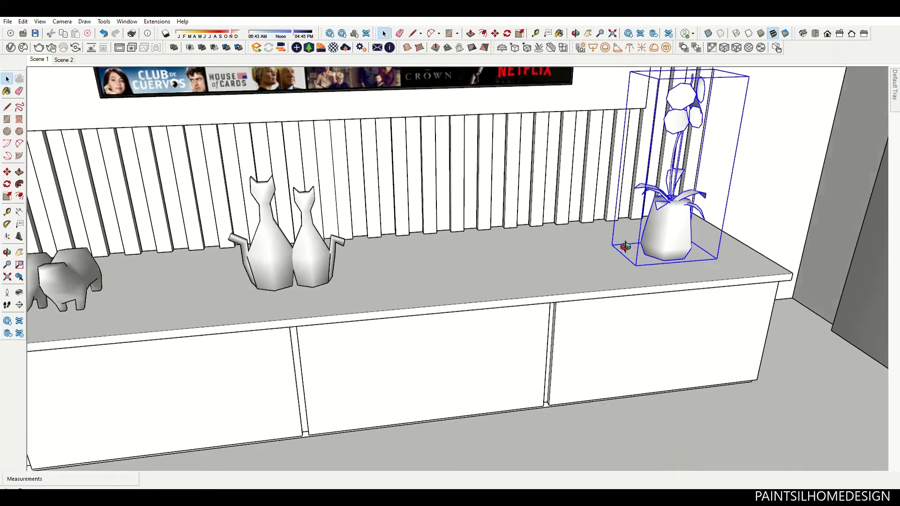
pyautogui.scroll(3, 720, 282)
pyautogui.moveTo(720, 283); pyautogui.dragTo(744, 285, button='middle')
pyautogui.press('m')
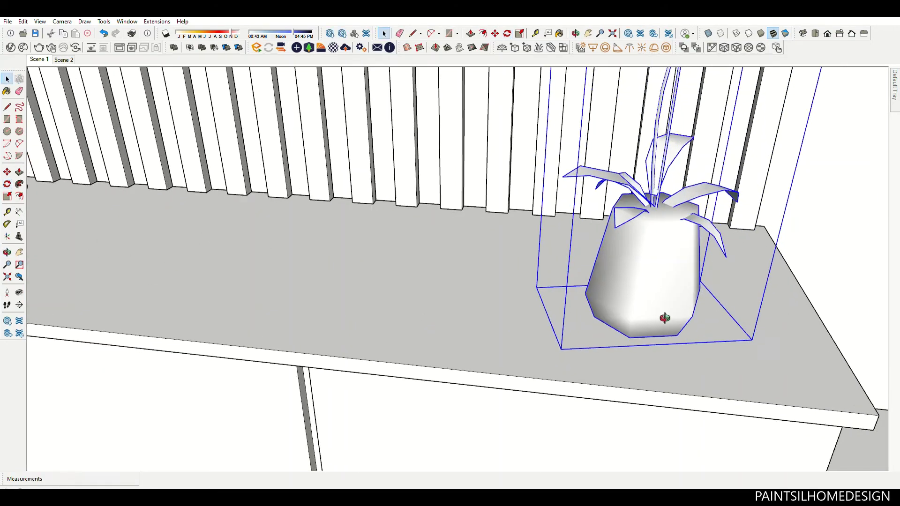
pyautogui.scroll(3, 581, 423)
pyautogui.click(581, 423)
pyautogui.click(625, 422)
# - Select the cat figurines and place the decor piece on the cabinet top
pyautogui.press('space')
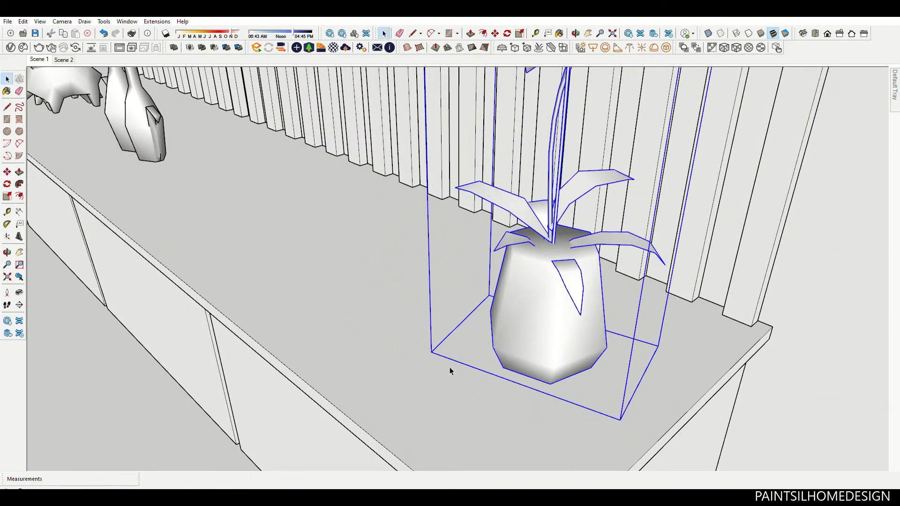
pyautogui.scroll(-5, 780, 238)
pyautogui.scroll(-2, 781, 242)
pyautogui.click(572, 243)
pyautogui.scroll(2, 590, 244)
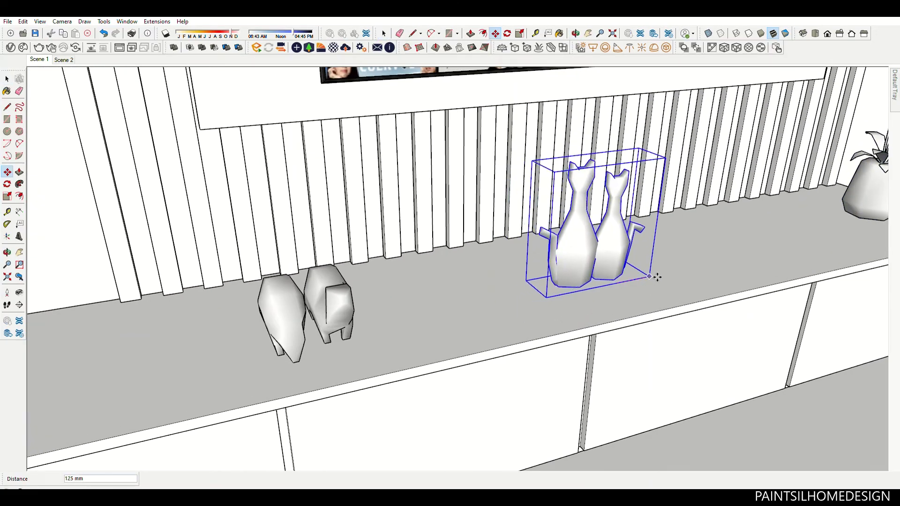
pyautogui.scroll(-5, 642, 293)
pyautogui.scroll(-3, 642, 292)
pyautogui.scroll(3, 548, 267)
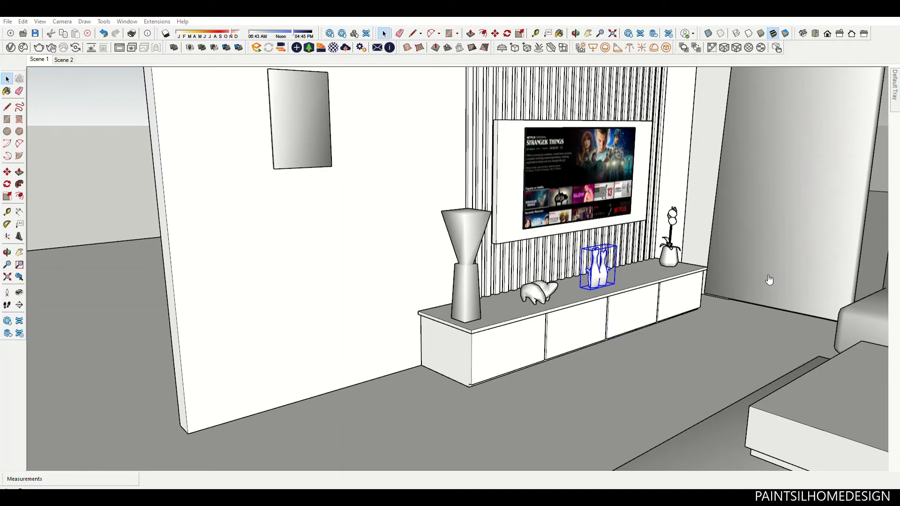
pyautogui.hotkey('ctrl', 'v')
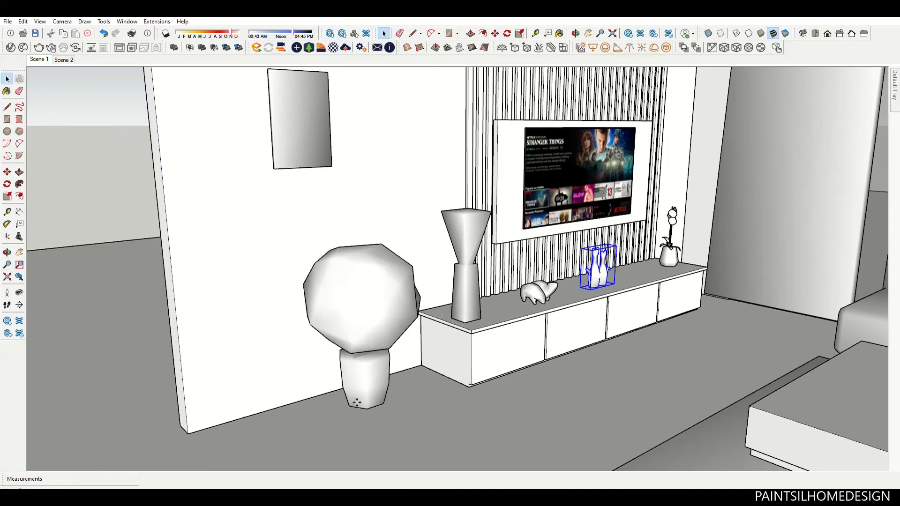
pyautogui.click(464, 319)
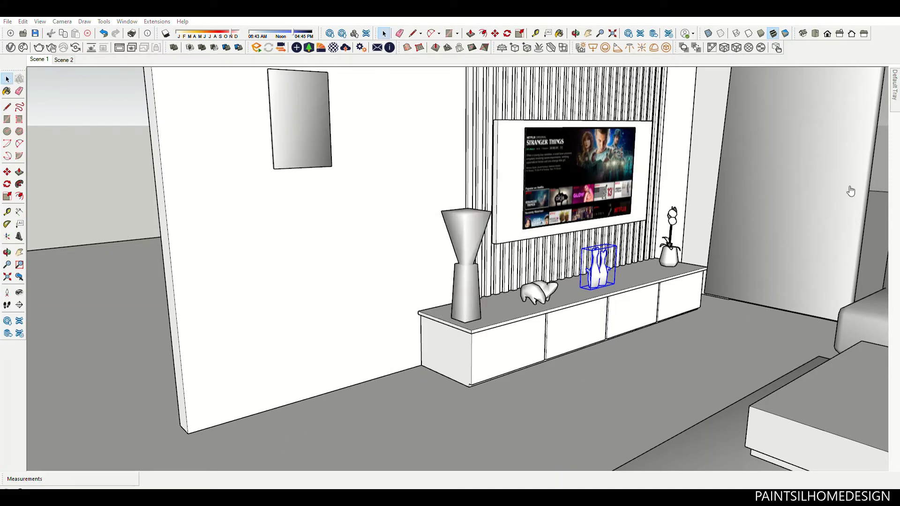
# - Place the large potted plant on the floor beside the TV cabinet
pyautogui.hotkey('ctrl', 'v')
pyautogui.moveTo(328, 402); pyautogui.dragTo(493, 432, button='middle')
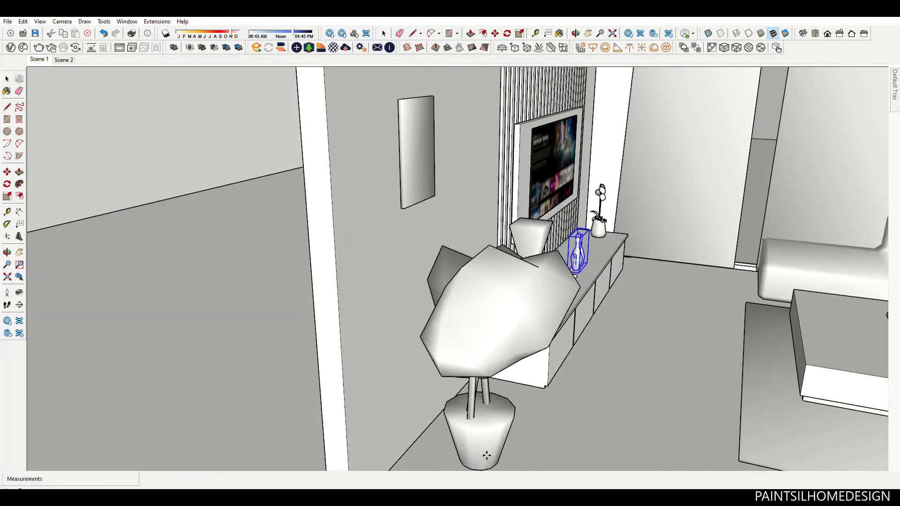
pyautogui.click(486, 455)
pyautogui.scroll(-5, 388, 263)
pyautogui.scroll(-3, 381, 296)
pyautogui.scroll(3, 356, 337)
# - Select the whole room box, then bring the base of the wall into view
pyautogui.scroll(2, 327, 387)
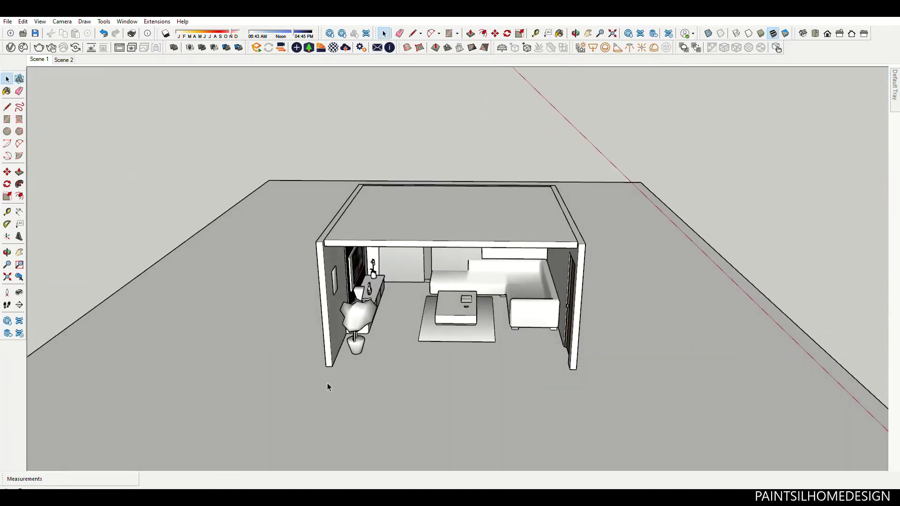
pyautogui.moveTo(229, 410); pyautogui.dragTo(623, 195)
pyautogui.moveTo(623, 195); pyautogui.dragTo(454, 373, button='middle')
pyautogui.scroll(2, 454, 373)
pyautogui.scroll(3, 453, 373)
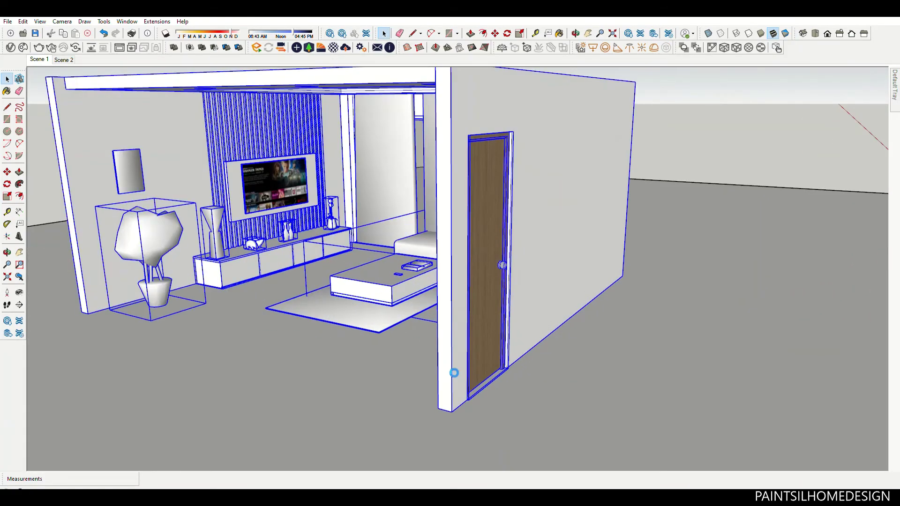
pyautogui.press('Escape')
pyautogui.scroll(-3, 435, 269)
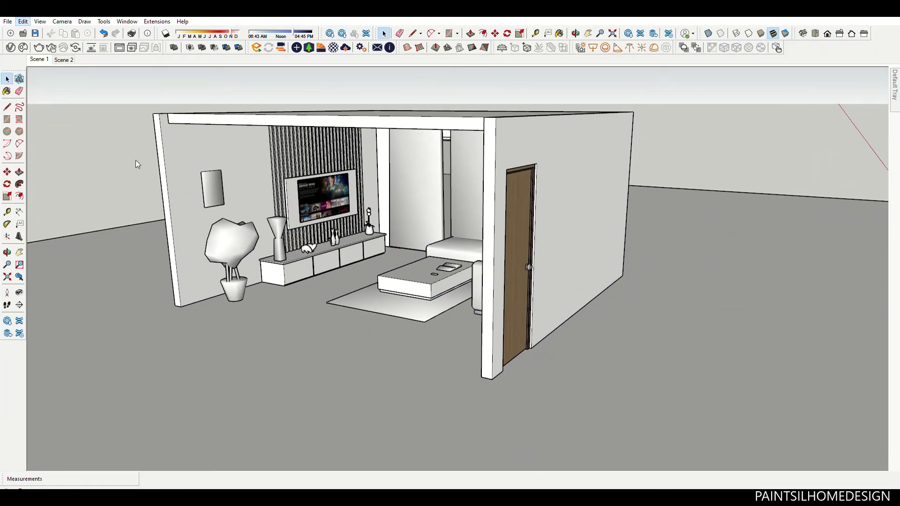
pyautogui.moveTo(214, 208); pyautogui.dragTo(349, 333, button='middle')
pyautogui.scroll(-3, 350, 333)
pyautogui.moveTo(235, 361); pyautogui.dragTo(611, 125)
pyautogui.scroll(3, 500, 233)
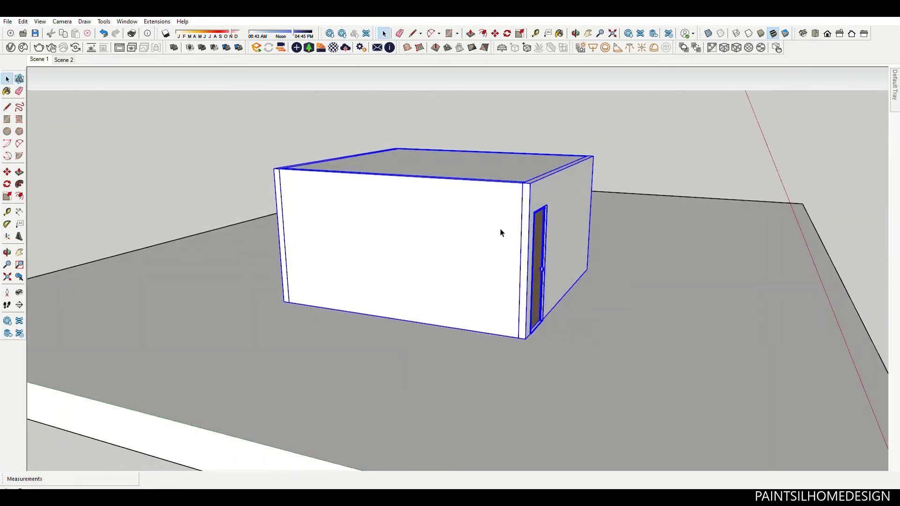
pyautogui.scroll(4, 534, 297)
pyautogui.scroll(-2, 518, 309)
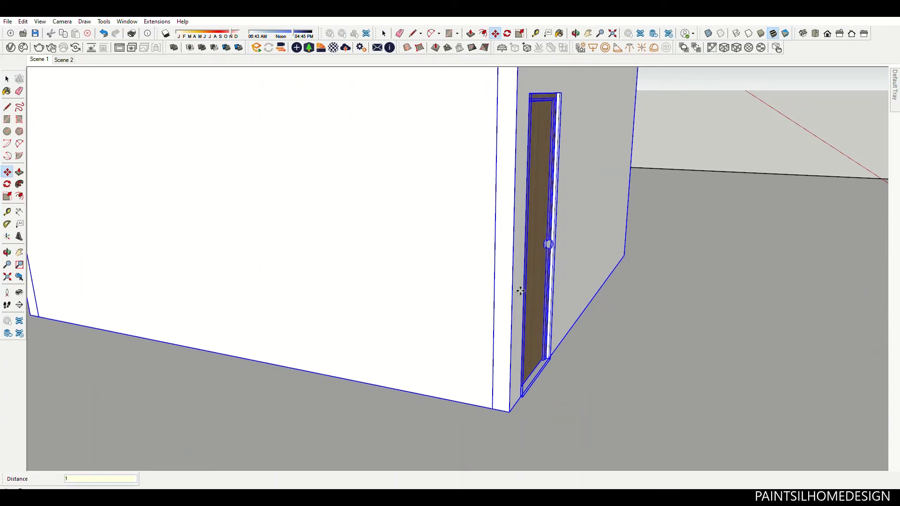
pyautogui.press('space')
pyautogui.scroll(-4, 375, 321)
pyautogui.moveTo(374, 321); pyautogui.dragTo(362, 302, button='middle')
pyautogui.scroll(4, 295, 276)
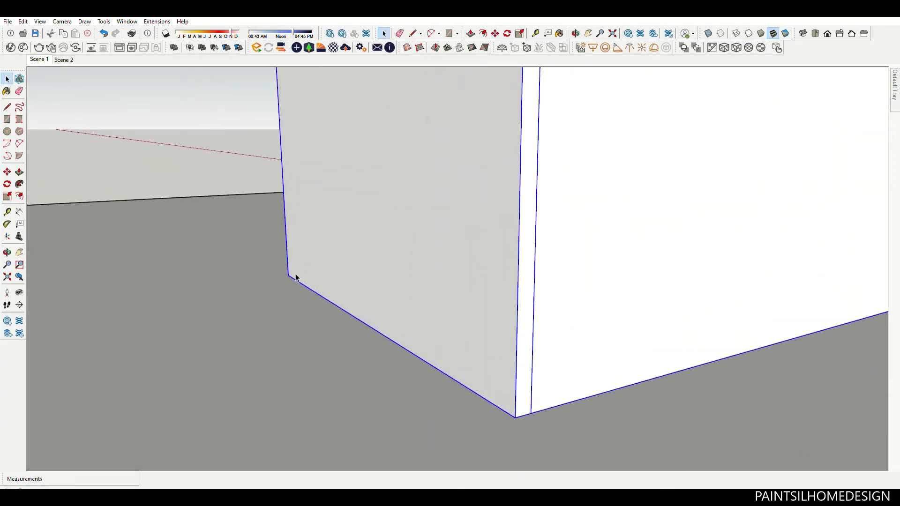
# - Draw a rectangular floor face under the room footprint and select it
pyautogui.press('r')
pyautogui.click(295, 277)
pyautogui.scroll(-3, 358, 341)
pyautogui.scroll(3, 530, 375)
pyautogui.click(573, 315)
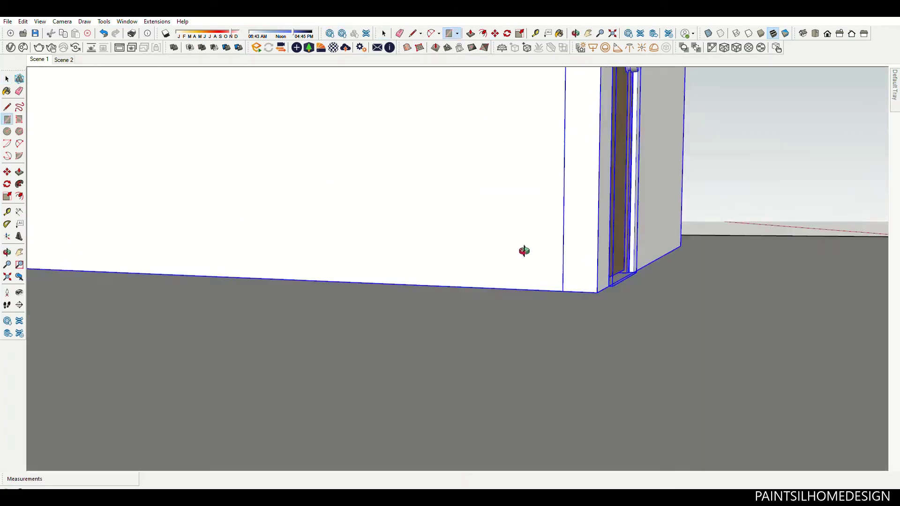
pyautogui.scroll(3, 522, 251)
pyautogui.moveTo(488, 235); pyautogui.dragTo(508, 227, button='middle')
pyautogui.press('space')
pyautogui.click(597, 318)
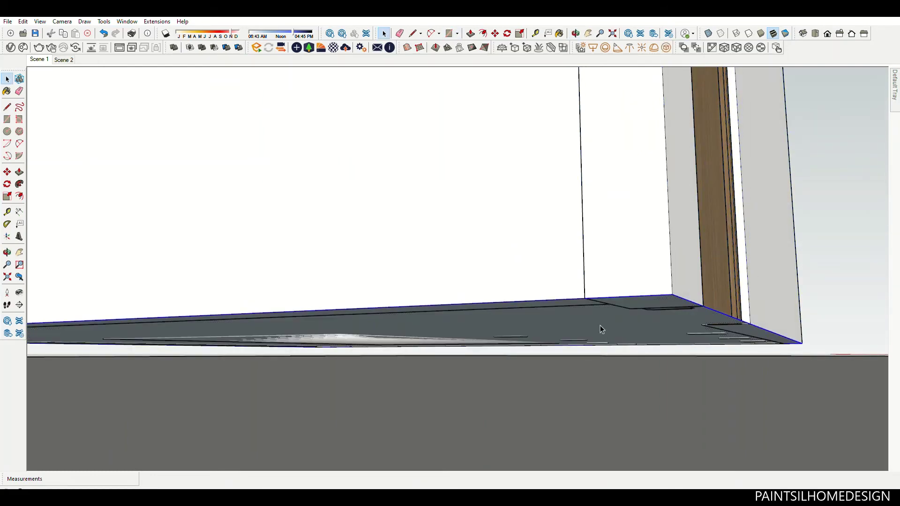
# - Push/Pull the floor face into a thick floor slab
pyautogui.press('p')
pyautogui.click(611, 311)
pyautogui.click(732, 335)
pyautogui.moveTo(733, 335); pyautogui.dragTo(498, 317, button='middle')
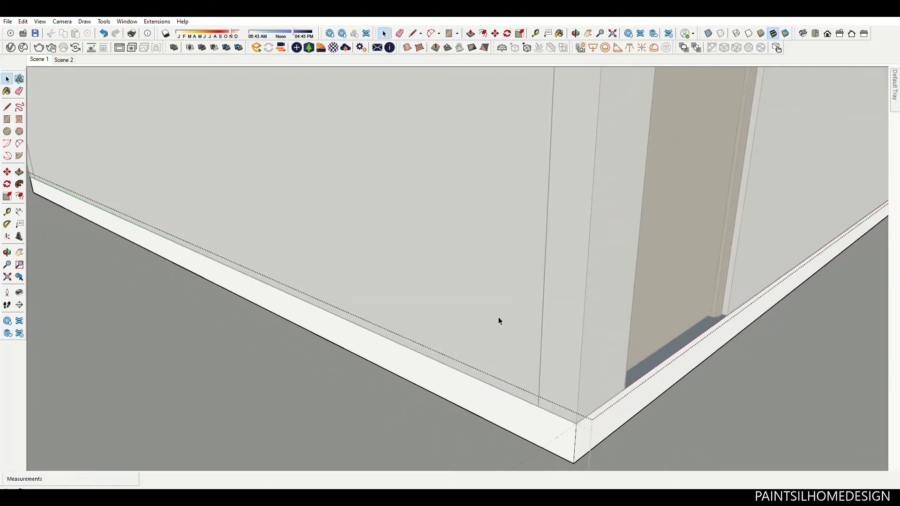
pyautogui.scroll(-10, 499, 317)
# - Orbit around the room to inspect the new floor slab from a lower front angle
pyautogui.moveTo(611, 339); pyautogui.dragTo(553, 309, button='middle')
pyautogui.scroll(5, 447, 291)
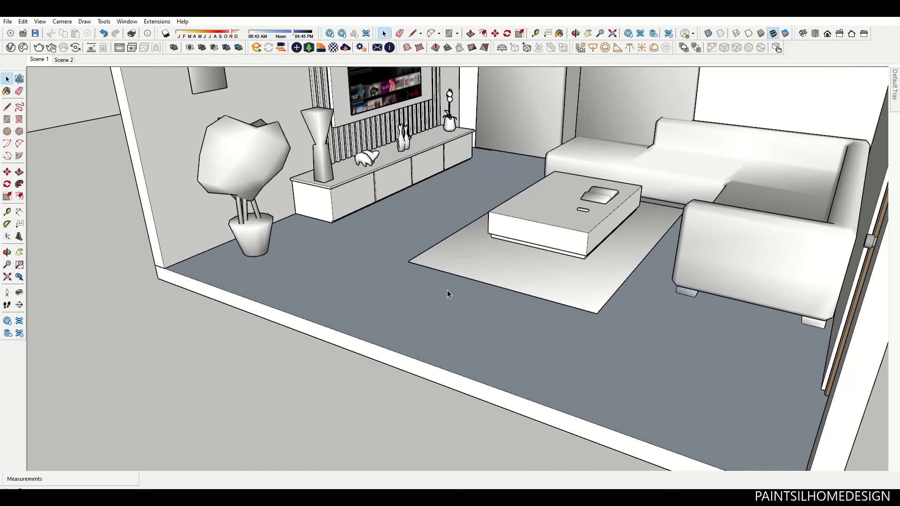
pyautogui.scroll(2, 447, 290)
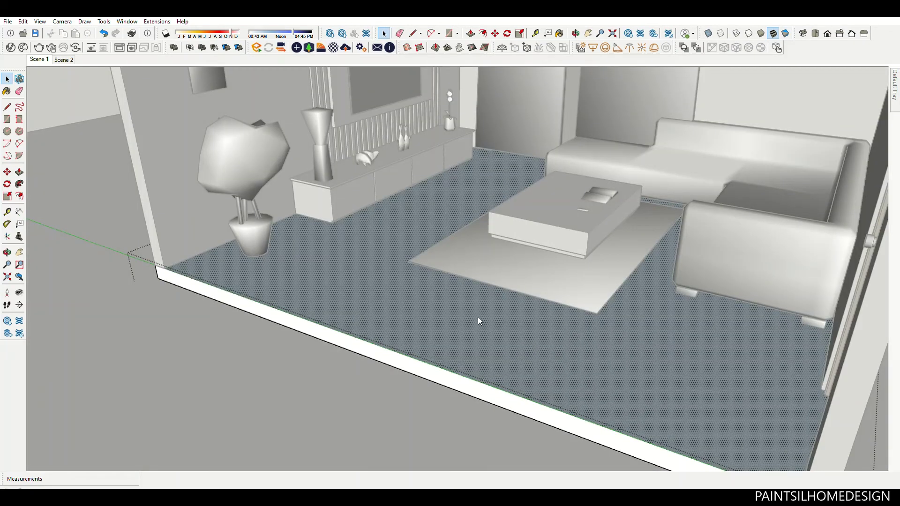
pyautogui.scroll(-4, 487, 385)
pyautogui.scroll(-2, 468, 287)
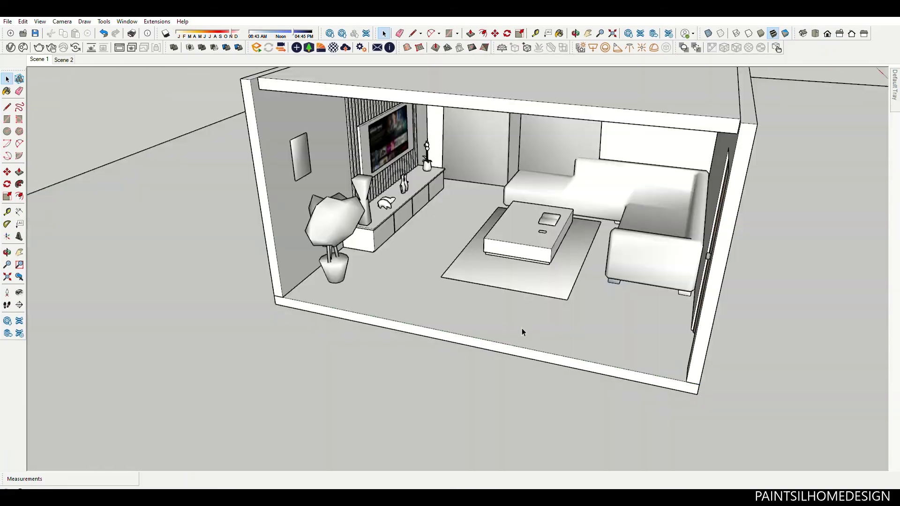
pyautogui.scroll(-2, 521, 330)
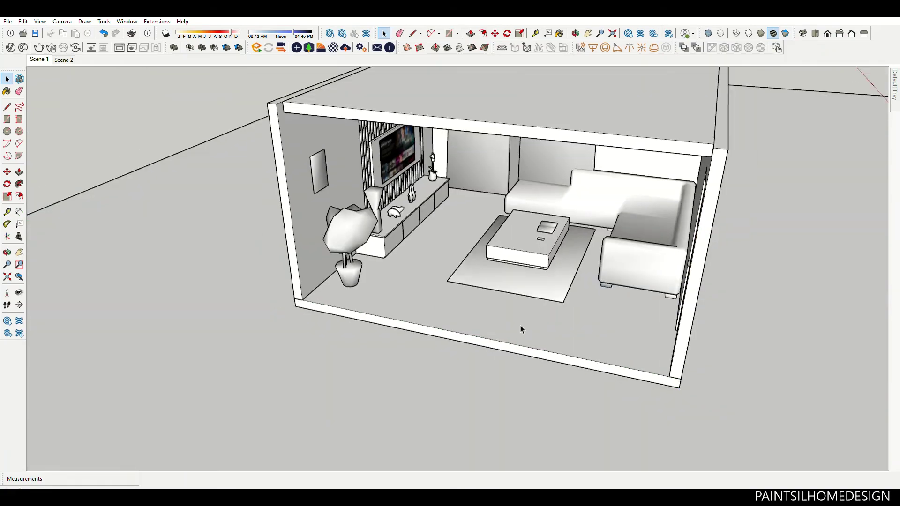
pyautogui.moveTo(520, 326)
pyautogui.mouseDown(button='middle')
pyautogui.moveTo(694, 261)
pyautogui.moveTo(656, 281)
pyautogui.mouseUp(button='middle')
pyautogui.scroll(5, 609, 290)
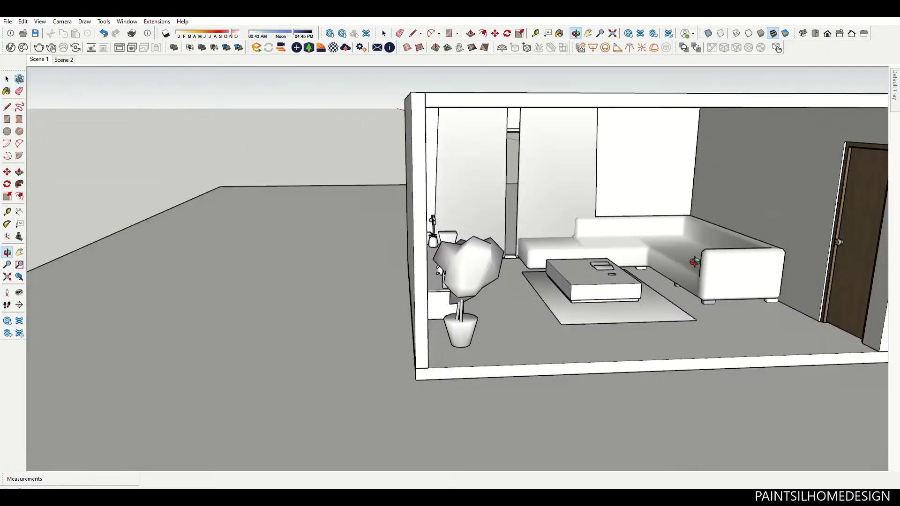
pyautogui.scroll(-3, 694, 261)
pyautogui.scroll(1, 655, 281)
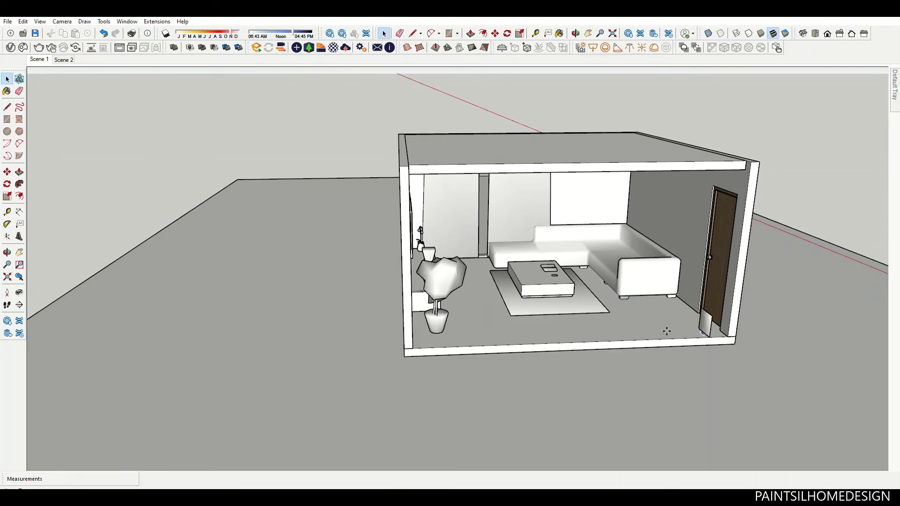
pyautogui.scroll(3, 667, 325)
# - Scale the thin panel beside the sofa along its depth with an exact factor of 1
pyautogui.scroll(3, 670, 331)
pyautogui.click(671, 331)
pyautogui.scroll(2, 670, 331)
pyautogui.press('s')
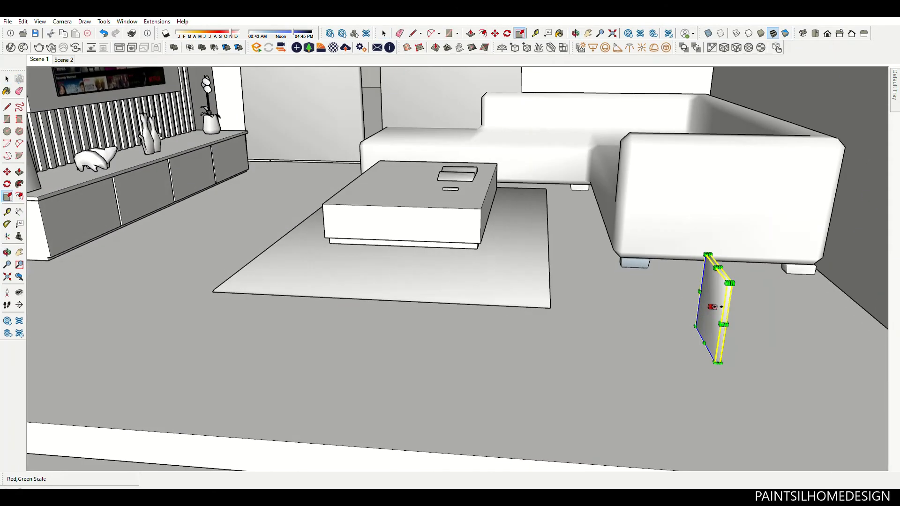
pyautogui.moveTo(714, 307); pyautogui.dragTo(754, 308)
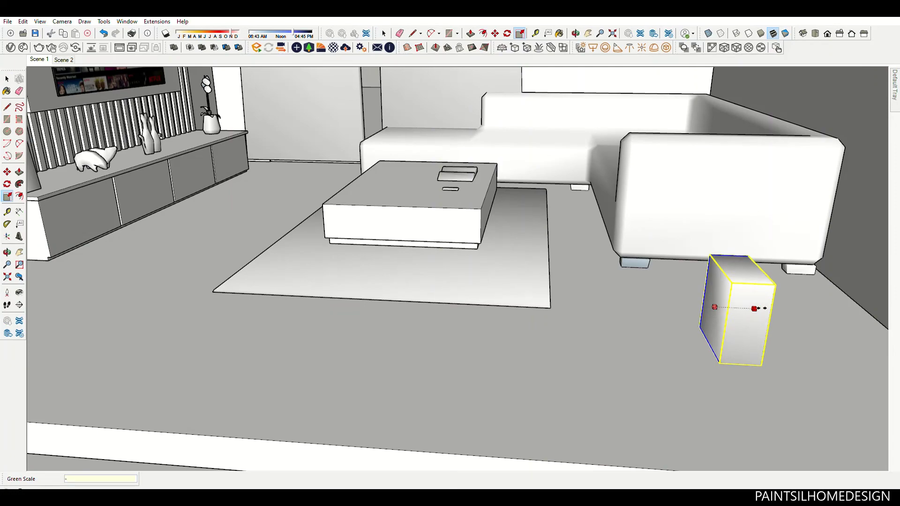
pyautogui.write('1')
pyautogui.press('Return')
# - Rotate the panel upright, pivoting about its base
pyautogui.scroll(-5, 755, 309)
pyautogui.moveTo(756, 309)
pyautogui.mouseDown(button='middle')
pyautogui.moveTo(531, 364)
pyautogui.moveTo(520, 375)
pyautogui.mouseUp(button='middle')
pyautogui.scroll(5, 532, 363)
pyautogui.press('q')
pyautogui.click(517, 380)
pyautogui.click(531, 401)
pyautogui.scroll(2, 598, 385)
# - Resize the panel to frame size and move it onto the sofa wall
pyautogui.press('m')
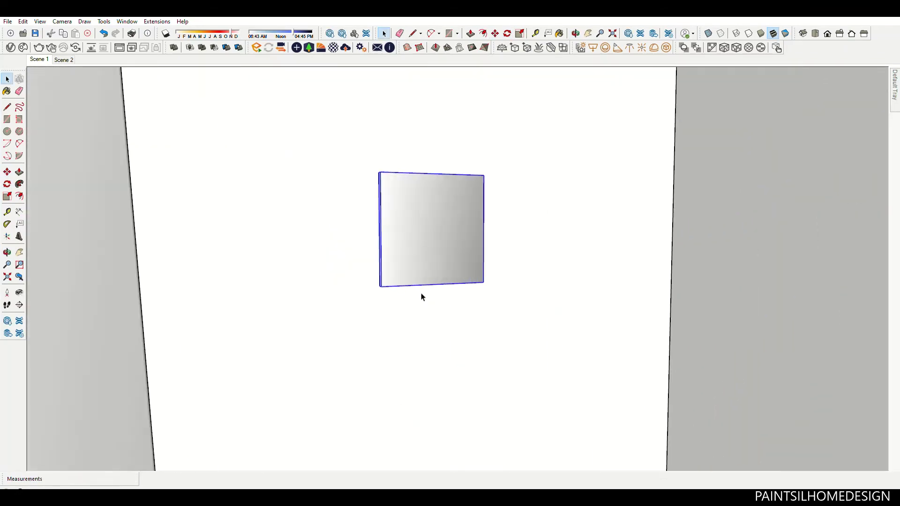
pyautogui.press('s')
pyautogui.scroll(2, 313, 290)
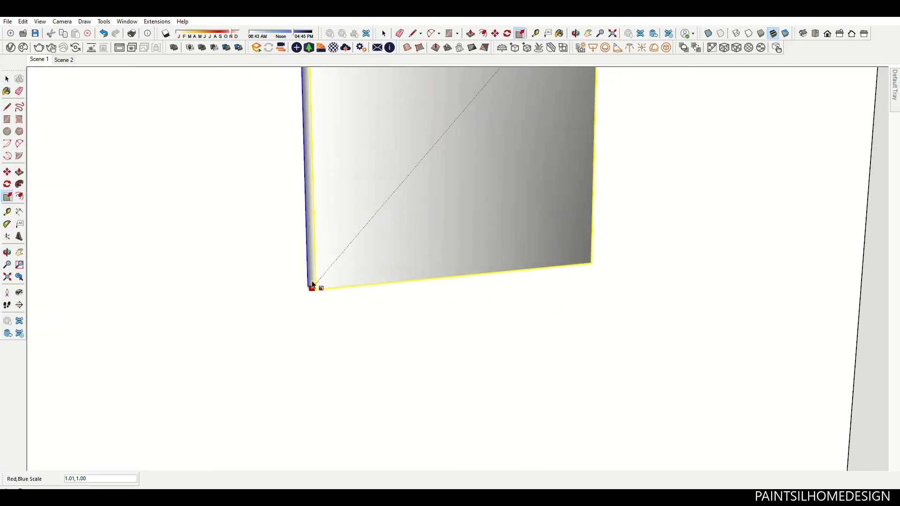
pyautogui.scroll(-5, 313, 284)
pyautogui.press('m')
pyautogui.moveTo(229, 370); pyautogui.dragTo(251, 322, button='middle')
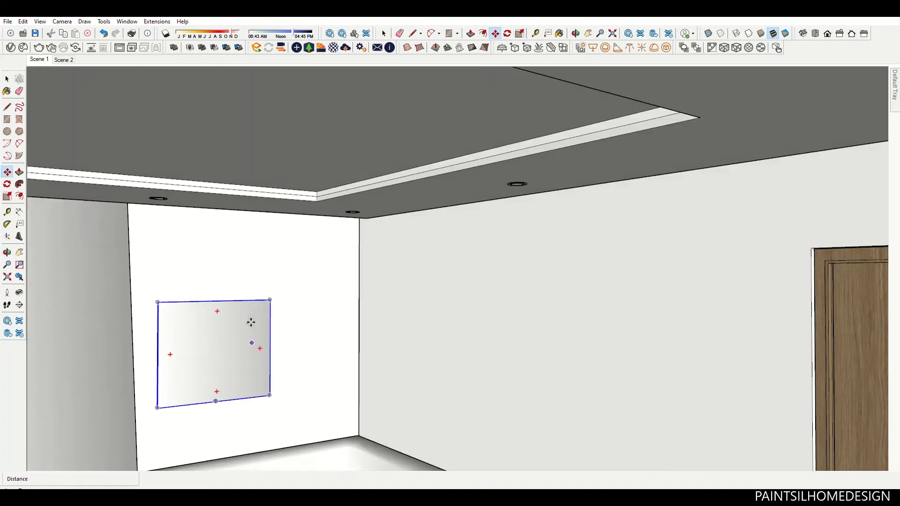
# - Orbit to check the frame against the wall and view the whole room
pyautogui.moveTo(238, 277); pyautogui.dragTo(249, 276, button='middle')
pyautogui.press('space')
pyautogui.scroll(-10, 254, 277)
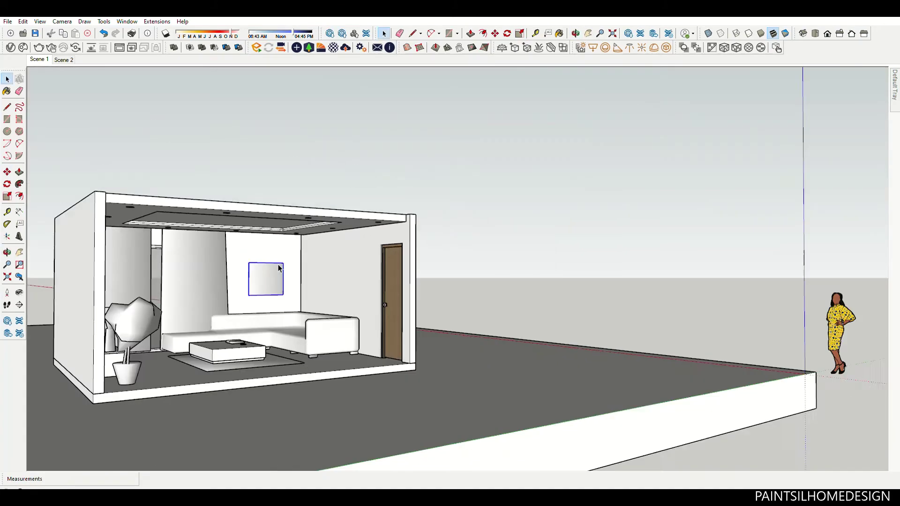
pyautogui.moveTo(328, 281); pyautogui.dragTo(475, 308, button='middle')
pyautogui.scroll(5, 389, 294)
pyautogui.scroll(3, 440, 293)
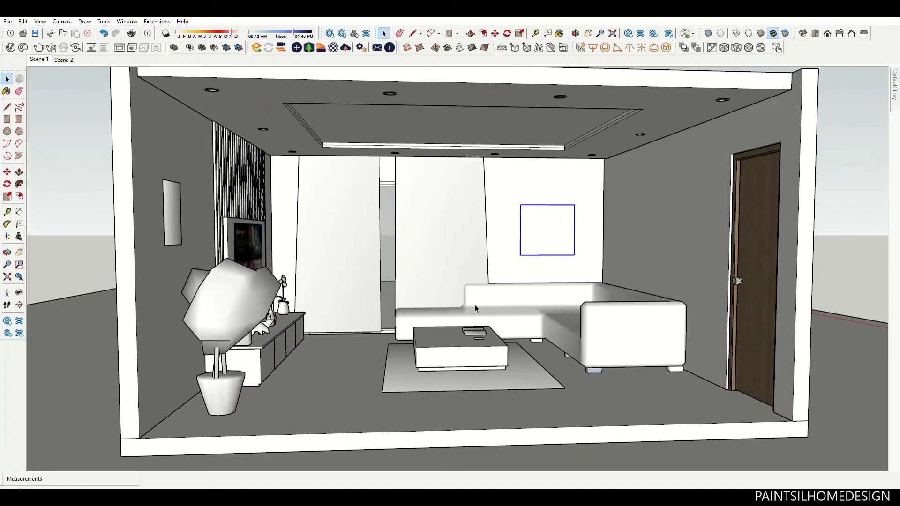